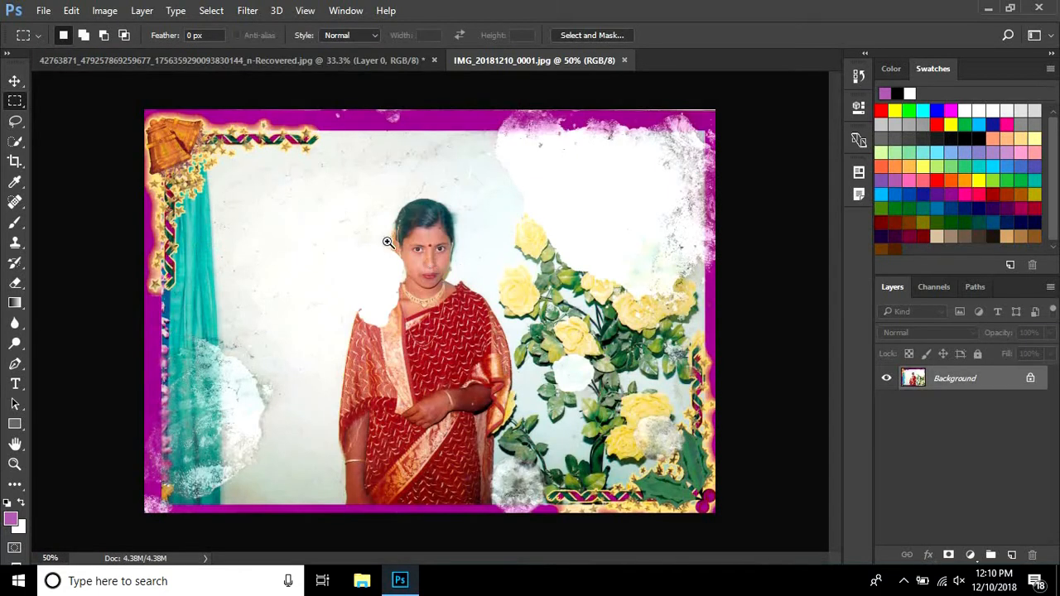
- Duplicate the Background photo layer as the working copy for the restoration
left_click_drag(386, 208, 489, 323)
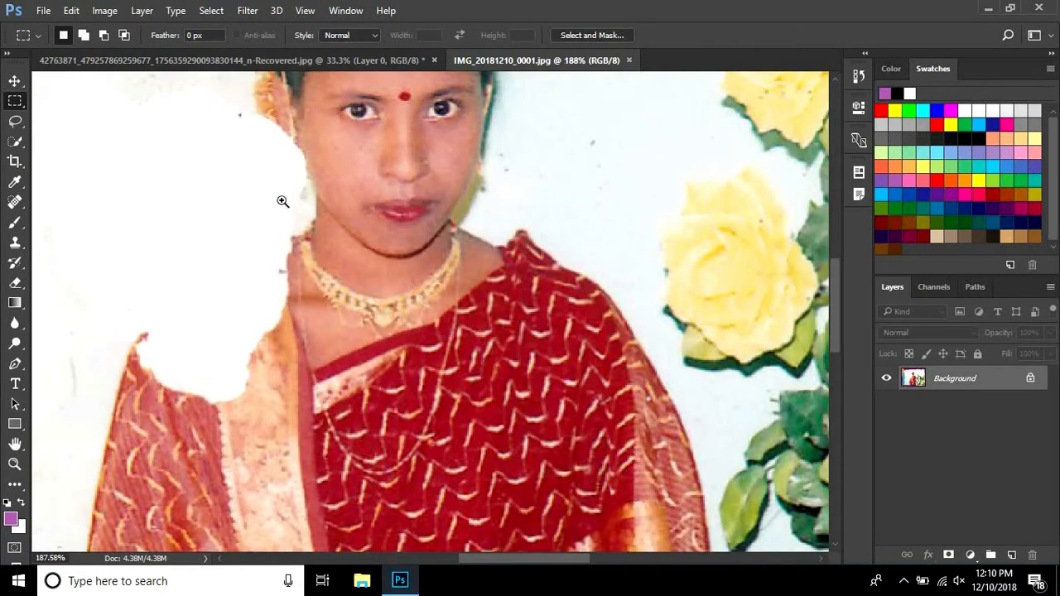
key("ctrl+plus")
key("ctrl+j")
- Start a Pen path with a curve recreating the missing shoulder edge, from the base of the neck to the outer sari edge
key("p")
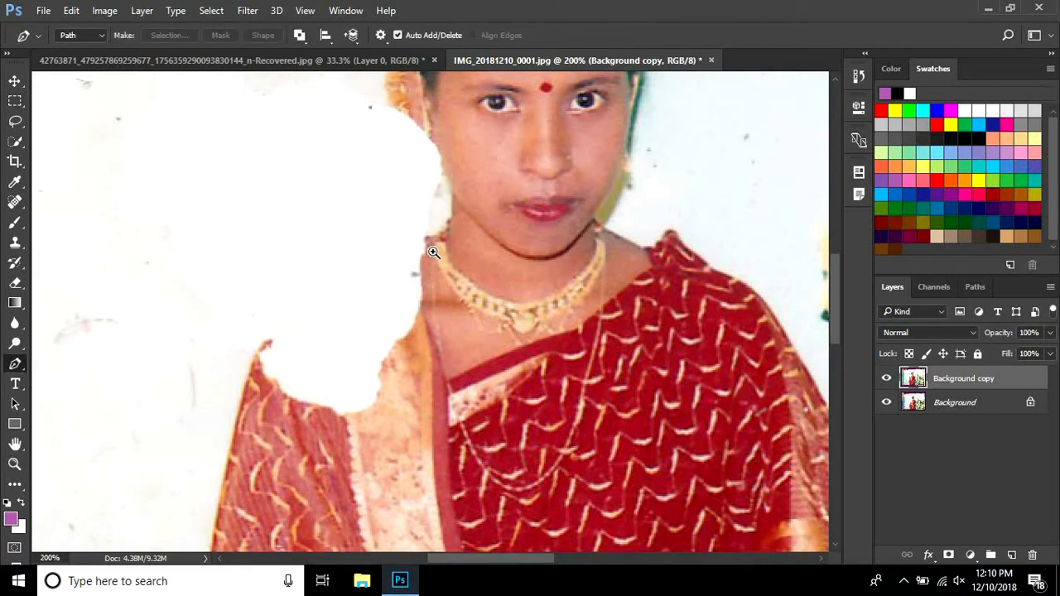
left_click(433, 252)
left_click(479, 277)
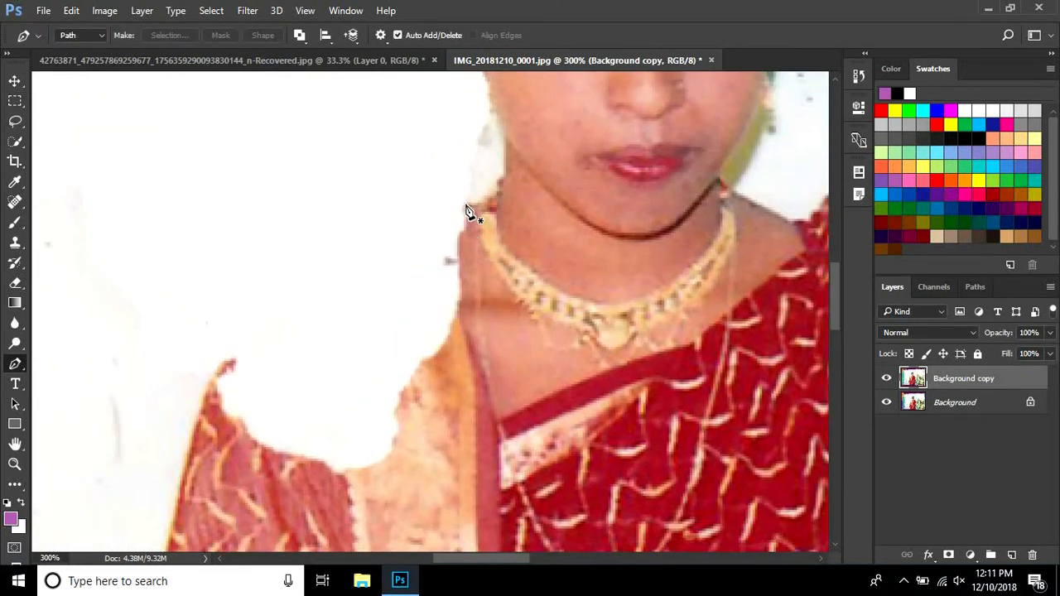
left_click(467, 206)
left_click_drag(216, 367, 141, 484)
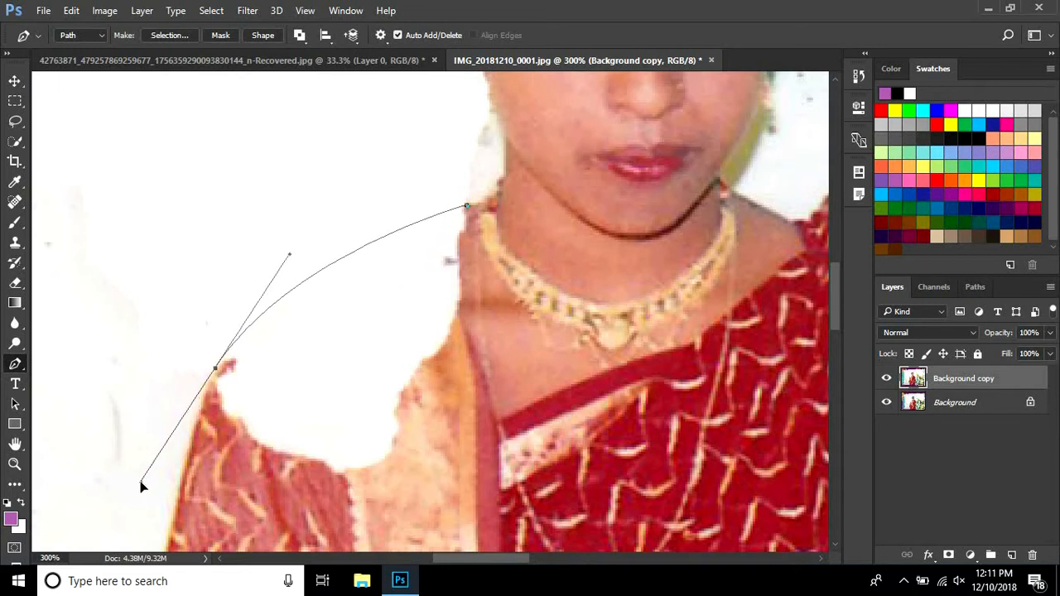
left_click(215, 369, "alt")
- Close the path around the damaged wall area, following the ear, cheek and neck, and convert it into a selection
left_click(394, 330, "ctrl+alt")
left_click(397, 332, "ctrl+alt")
left_click(252, 353)
left_click(201, 253)
left_click_drag(225, 192, 314, 184)
left_click(426, 224, "ctrl")
left_click(440, 245, "ctrl")
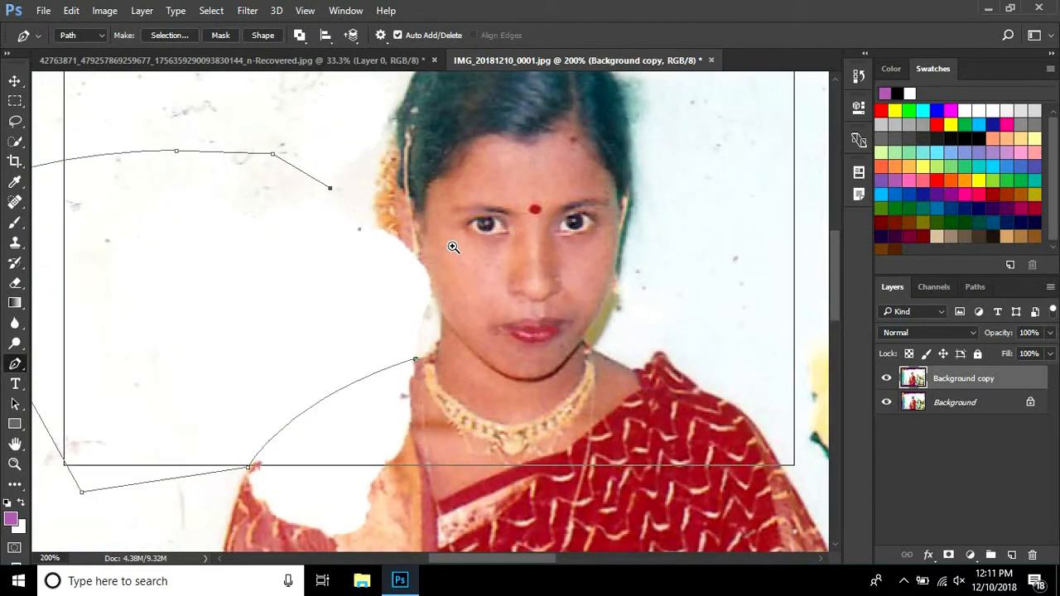
left_click(453, 246, "ctrl")
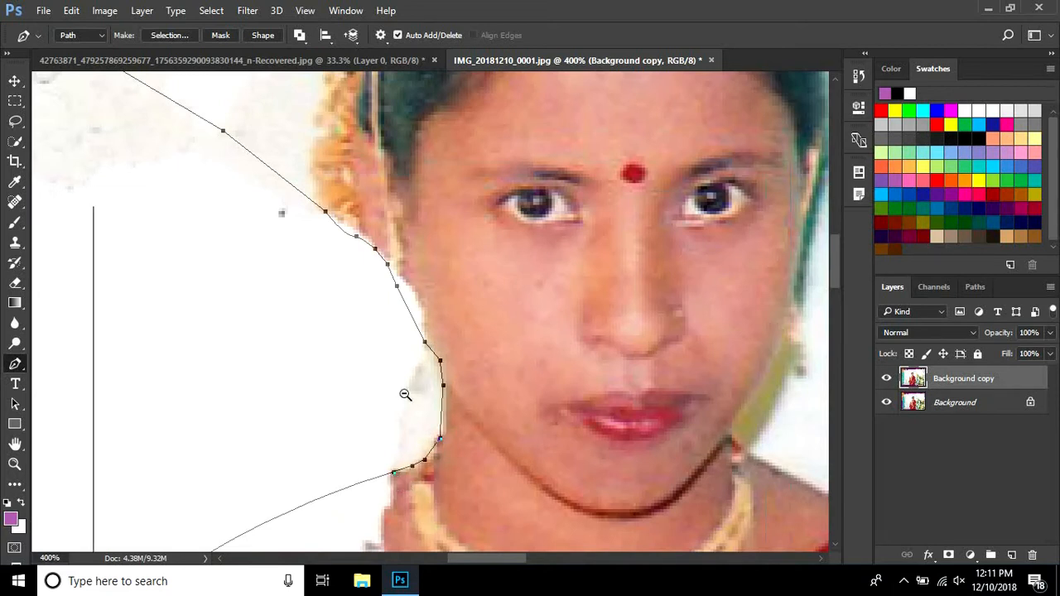
scroll(403, 393, "down", 4)
scroll(372, 386, "down", 1)
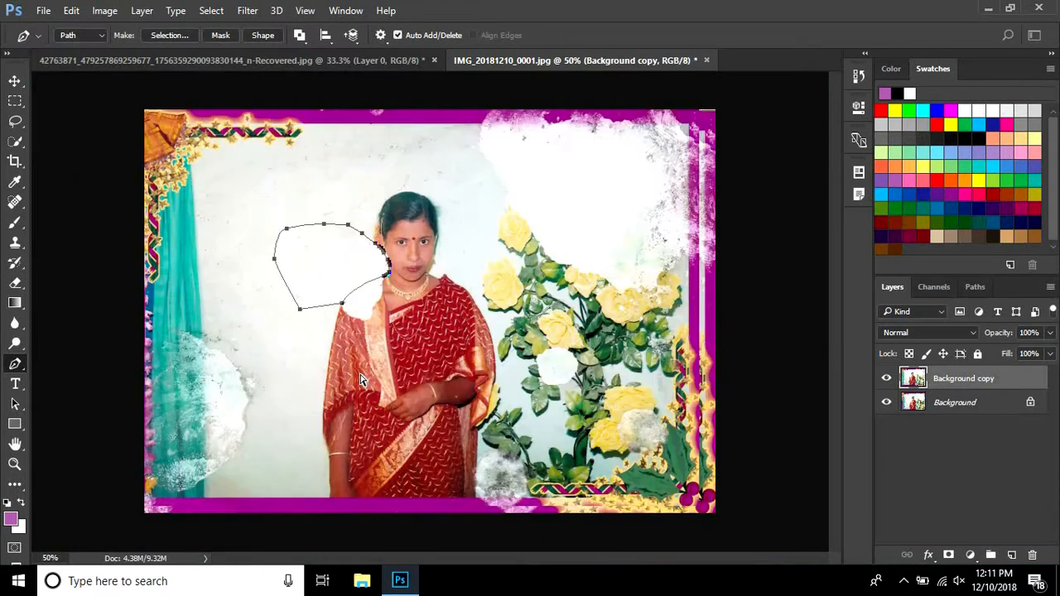
key("ctrl+Return")
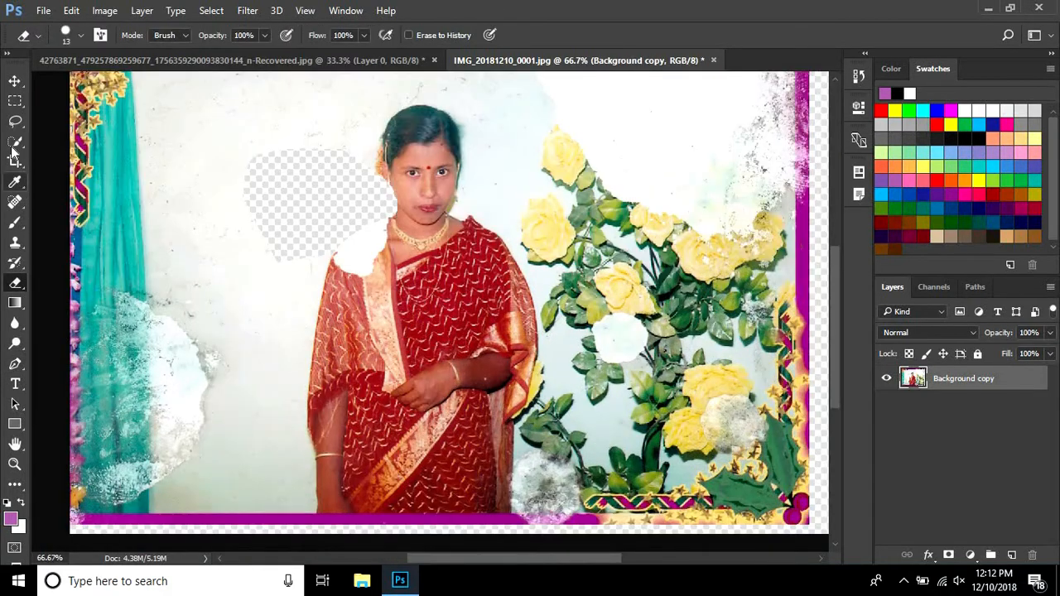
- Select the woman's figure from face to sari with the Quick Selection tool
mouse_move(15, 141)
left_mouse_down()
mouse_move(89, 146)
mouse_move(83, 139)
left_mouse_up()
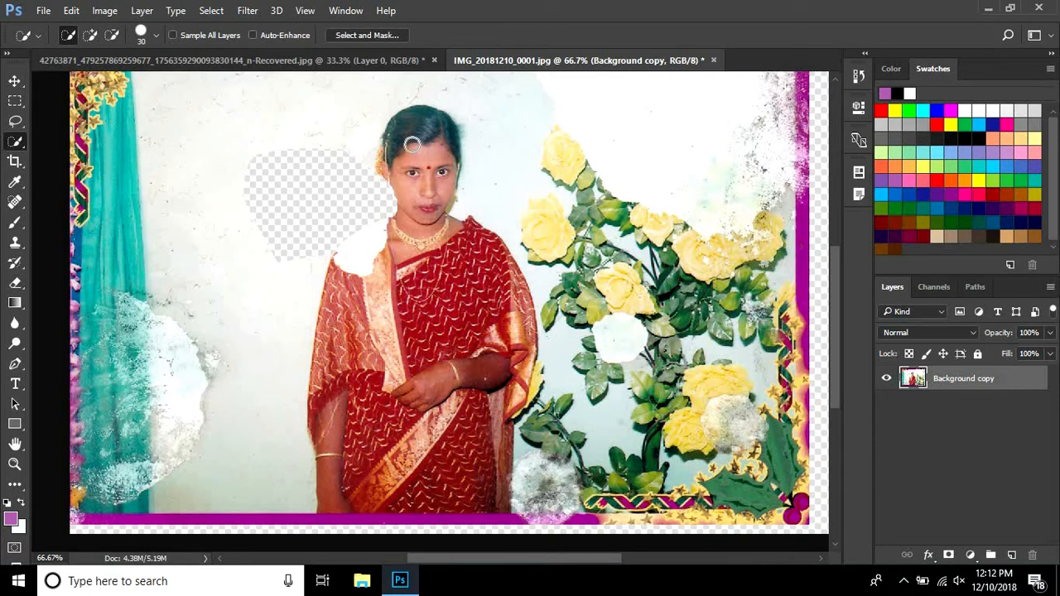
mouse_move(421, 189)
left_mouse_down()
mouse_move(428, 423)
mouse_move(424, 452)
mouse_move(397, 445)
mouse_move(518, 350)
mouse_move(522, 363)
mouse_move(497, 496)
mouse_move(414, 456)
mouse_move(390, 339)
mouse_move(370, 461)
mouse_move(362, 436)
mouse_move(542, 378)
left_mouse_up()
- Subtract the yellow flower beside the elbow from the selection with a size 6 brush, keeping the sari's draped edge included
scroll(542, 378, "up", 4)
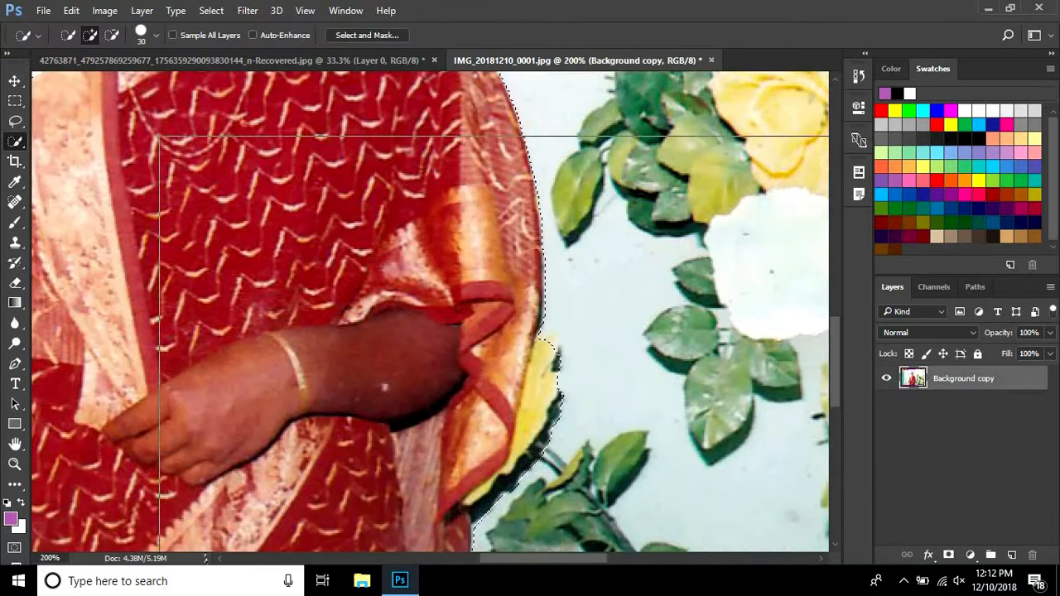
key("bracketright")
key("bracketright")
key("bracketright")
key("bracketright")
key("bracketright")
key("bracketright")
key("bracketright")
key("bracketright")
key("bracketright")
key("bracketright")
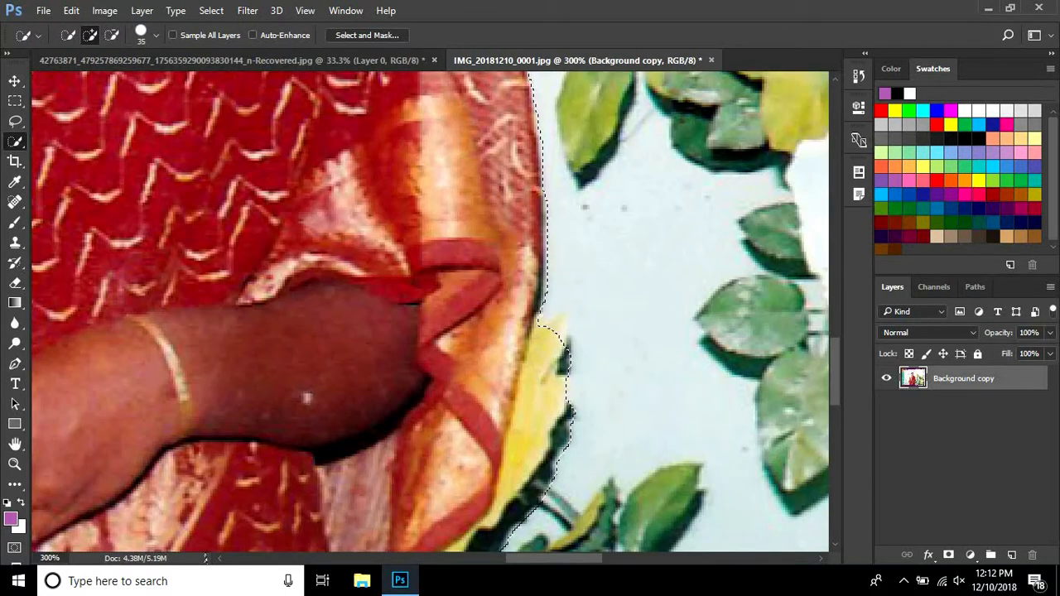
key("bracketleft")
key("bracketleft")
key("bracketleft")
key("bracketleft")
key("bracketleft")
key("bracketleft")
key("bracketleft")
key("bracketleft")
key("bracketleft")
key("bracketleft")
key("bracketleft")
key("bracketleft")
key("bracketleft")
key("bracketleft")
key("bracketleft")
key("bracketleft")
key("bracketleft")
key("bracketleft")
key("bracketleft")
key("bracketleft")
key("alt")
left_click_drag(556, 327, 519, 463)
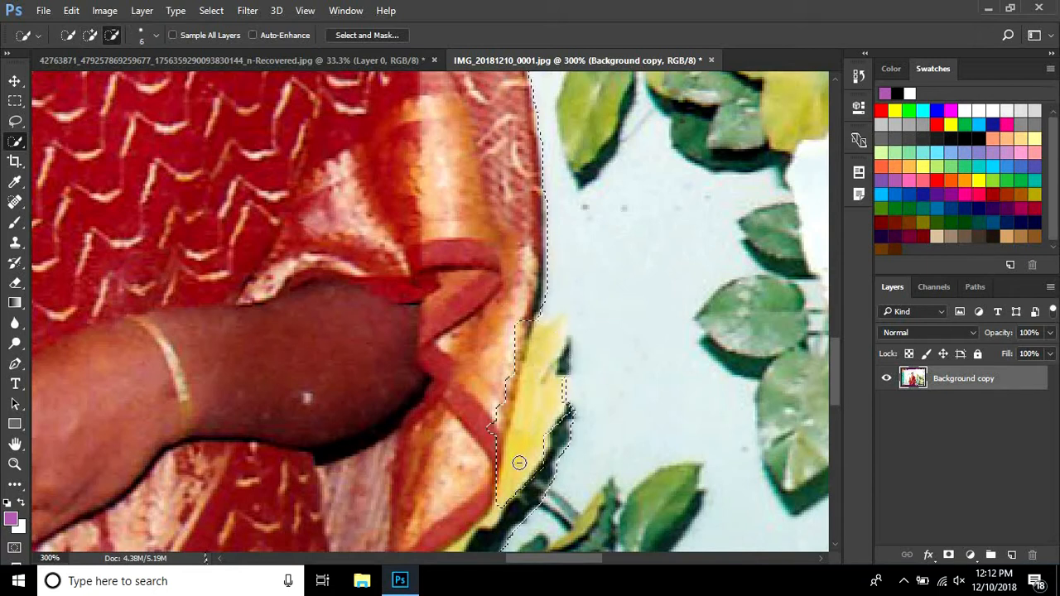
scroll(529, 395, "down", 3)
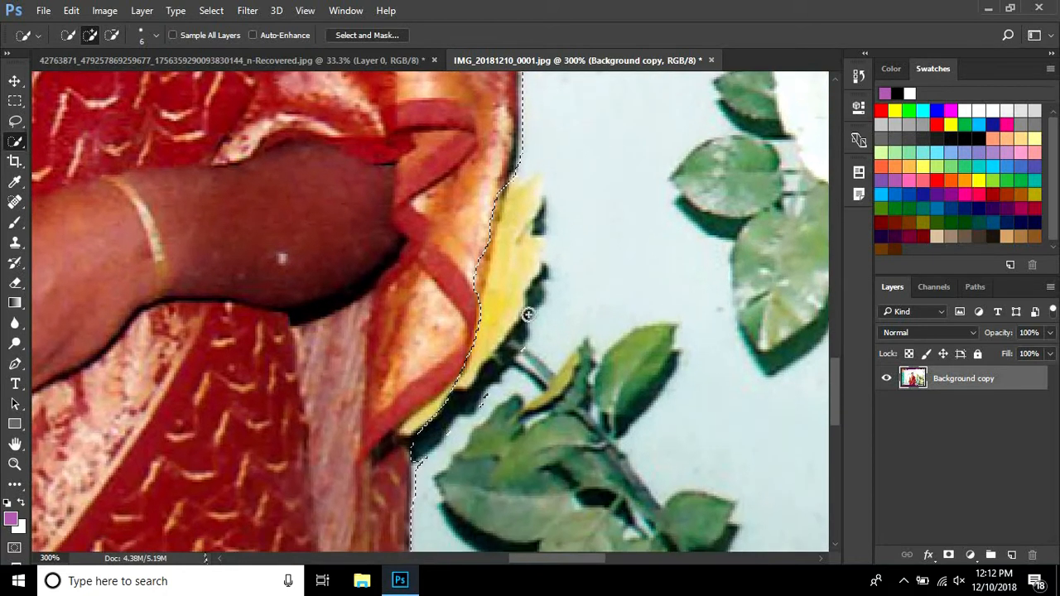
key("alt")
mouse_move(513, 372)
left_mouse_down()
mouse_move(448, 427)
mouse_move(441, 403)
mouse_move(418, 421)
left_mouse_up()
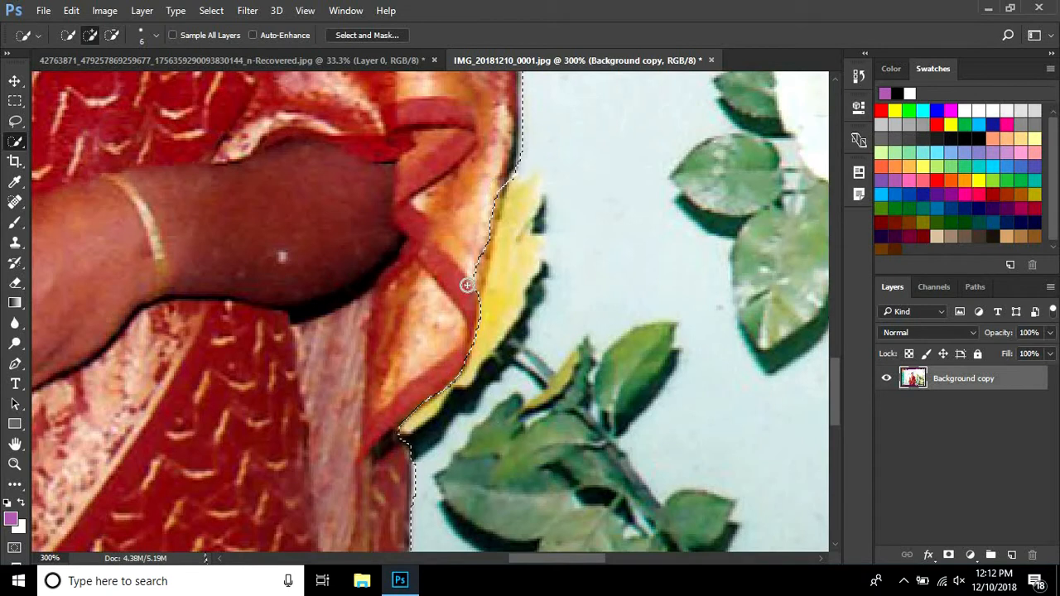
mouse_move(488, 190)
left_mouse_down()
mouse_move(478, 274)
mouse_move(515, 231)
left_mouse_up()
- Refine the selection edge along the peaked sari fold on the intact shoulder with a size 4 brush
scroll(514, 331, "up", 6)
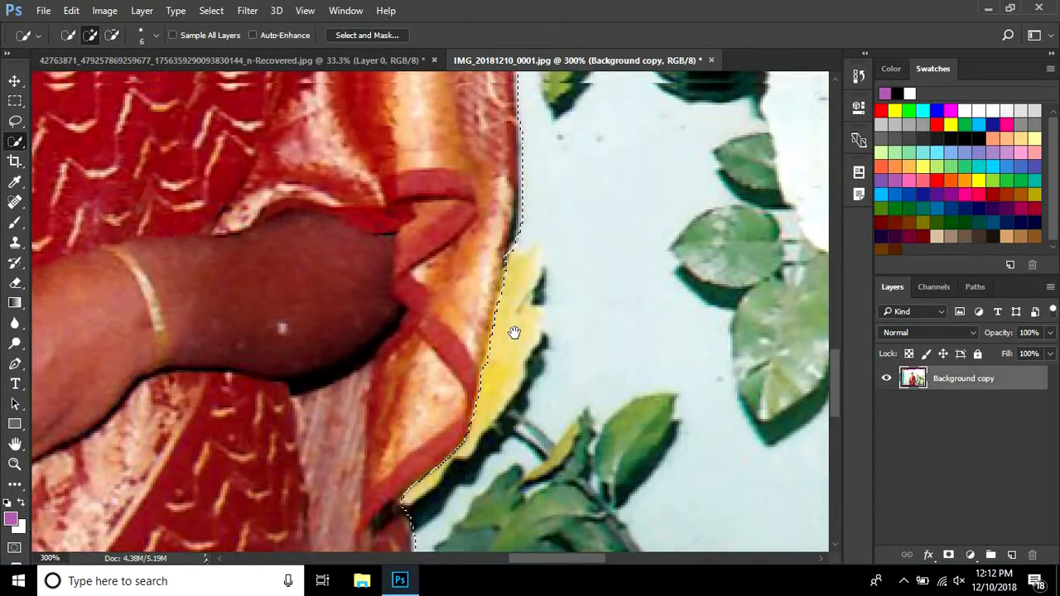
scroll(483, 257, "up", 8)
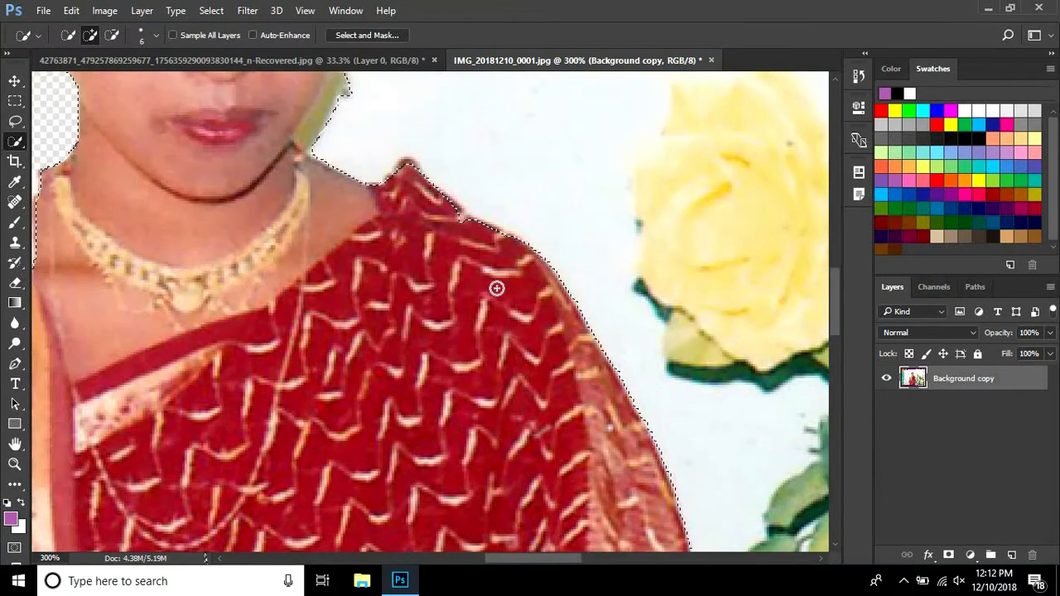
scroll(480, 307, "up", 2)
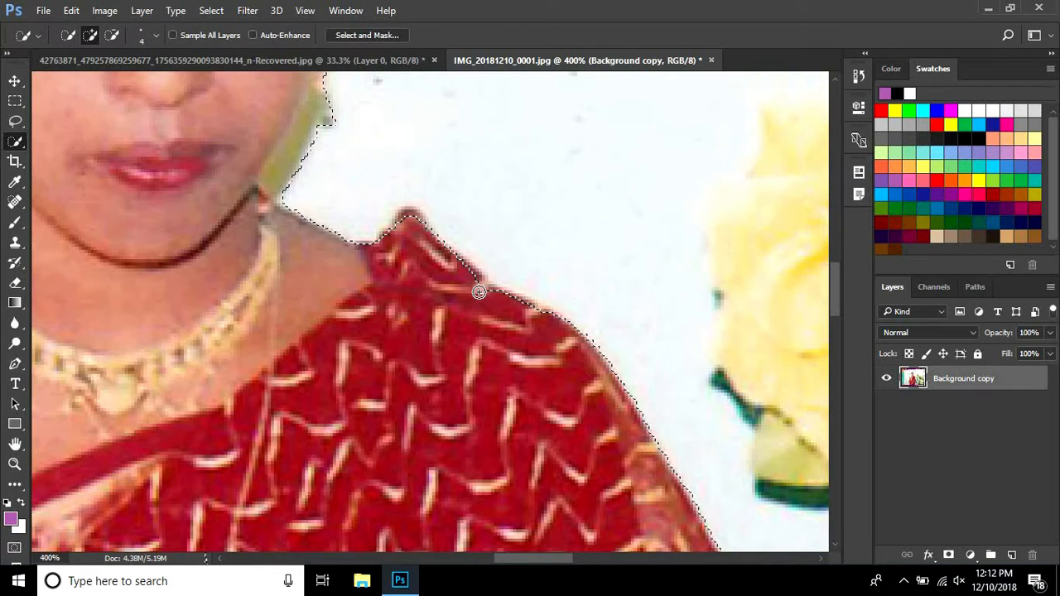
key("bracketleft")
key("bracketleft")
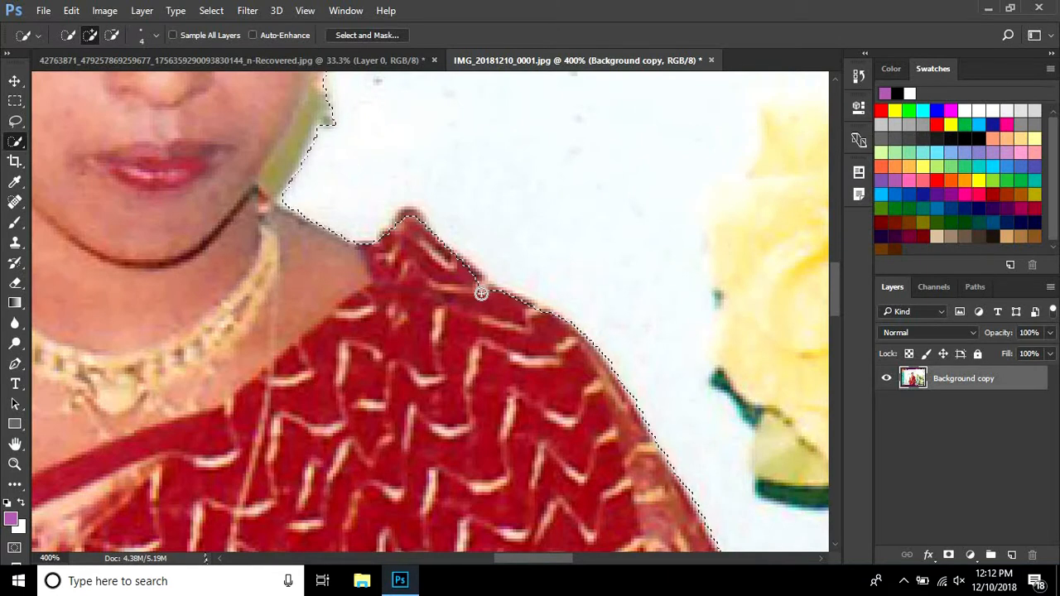
key("alt")
left_click(484, 292)
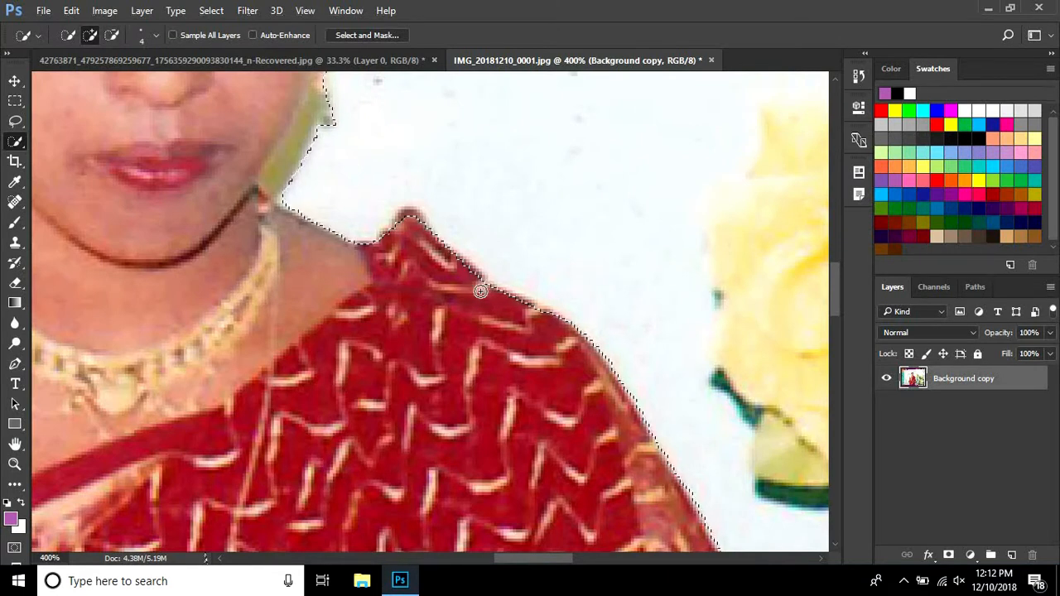
mouse_move(431, 229)
left_mouse_down()
mouse_move(429, 218)
mouse_move(506, 291)
left_mouse_up()
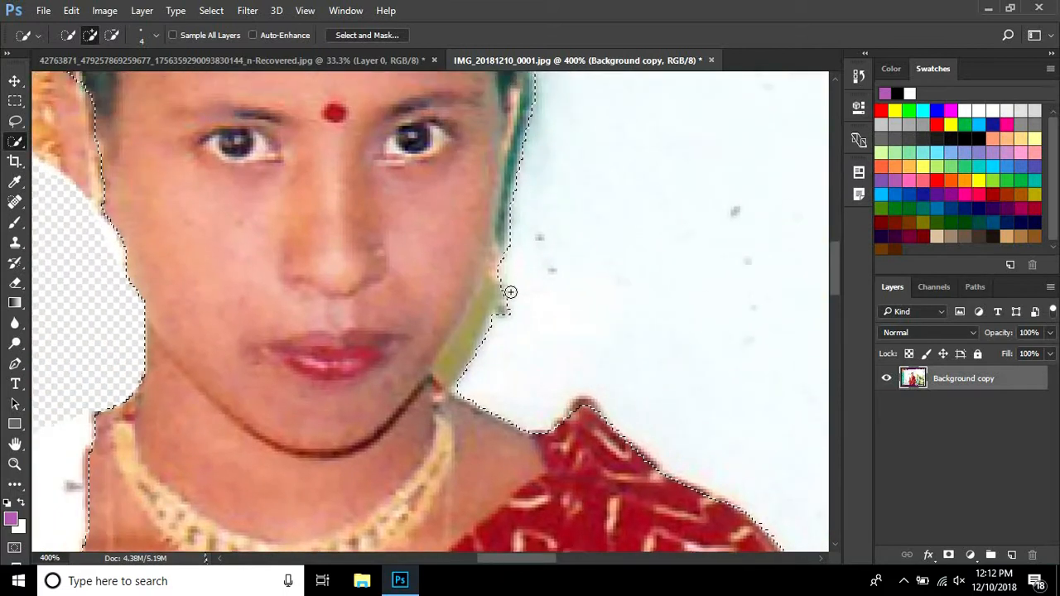
- Subtract the yellow-green background patch between the jaw, earring and neck from the selection
mouse_move(462, 346)
left_mouse_down()
mouse_move(448, 376)
mouse_move(521, 381)
mouse_move(485, 331)
left_mouse_up()
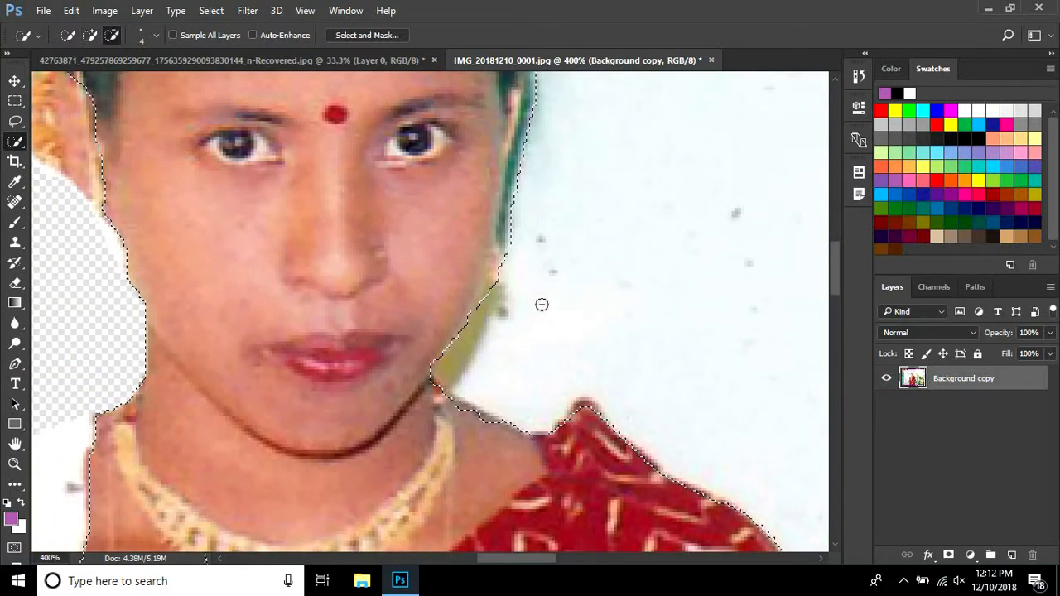
left_click_drag(517, 285, 543, 420)
left_click_drag(539, 323, 561, 348)
left_click_drag(560, 226, 571, 308)
left_click_drag(502, 285, 540, 348)
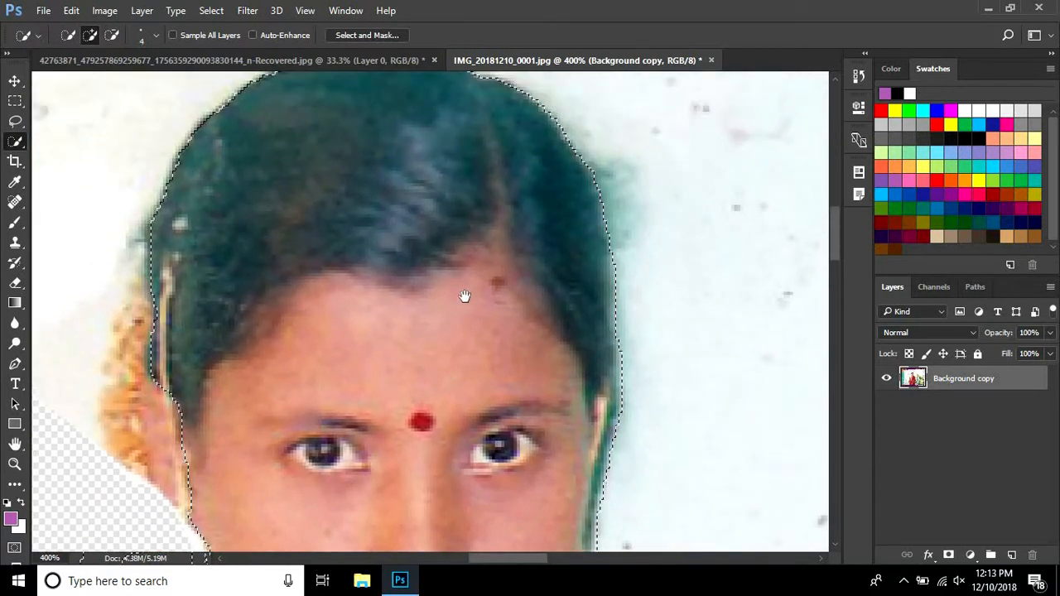
- Add the orange hair flowers and the ear beside the damaged wall area to the selection
left_click_drag(482, 192, 524, 71)
left_click_drag(189, 165, 177, 253)
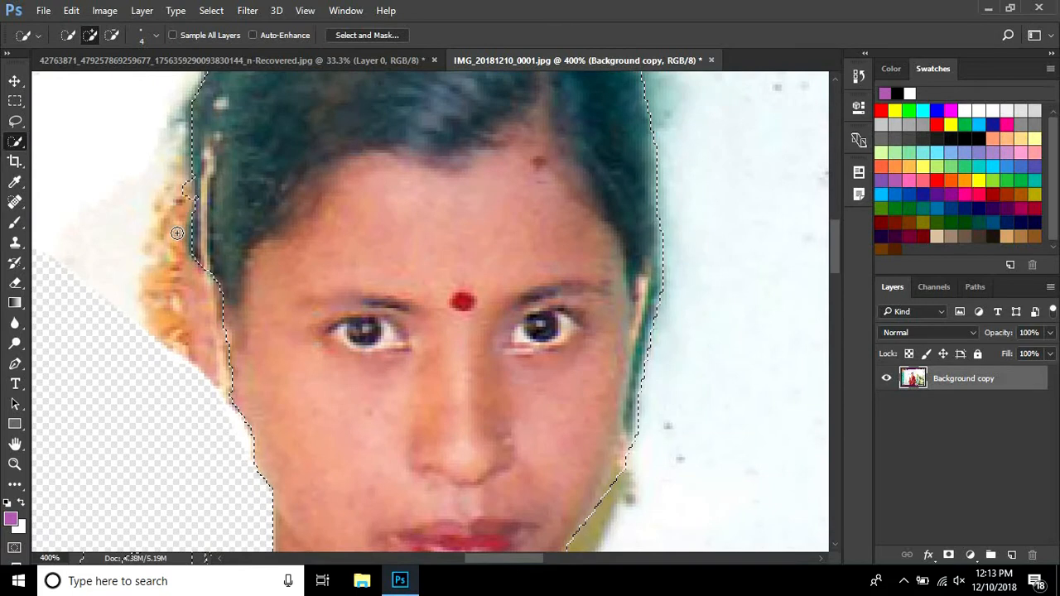
left_click_drag(179, 291, 209, 347)
left_click_drag(236, 388, 232, 386)
mouse_move(242, 234)
left_mouse_down()
mouse_move(185, 146)
mouse_move(192, 139)
mouse_move(176, 192)
left_mouse_up()
key("h")
left_click_drag(403, 237, 411, 242)
- Add the blank white area of the missing shoulder to the selection
scroll(410, 243, "down", 1)
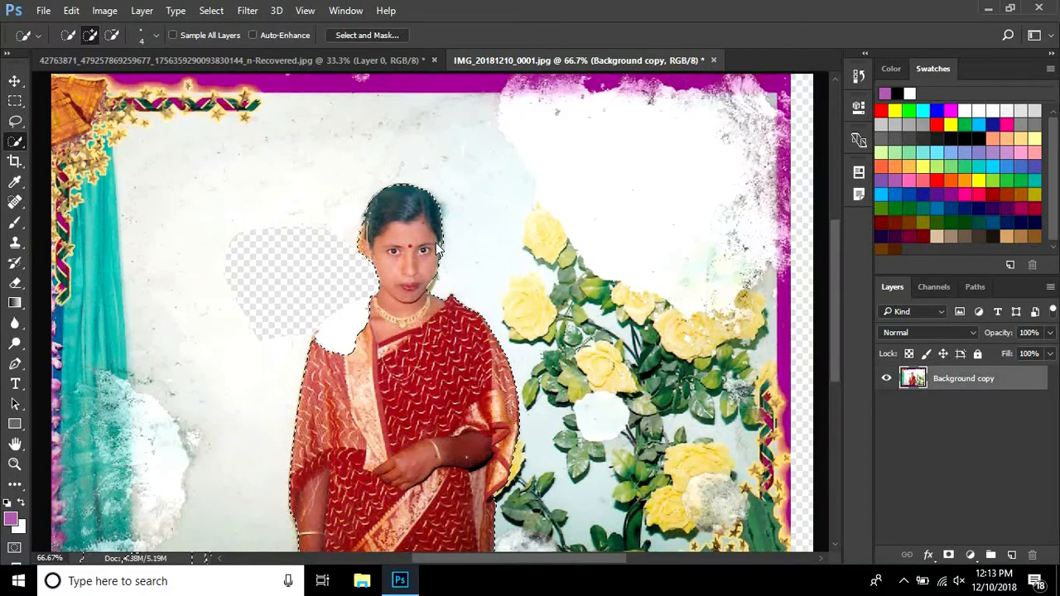
scroll(412, 288, "up", 1)
left_click_drag(331, 322, 350, 318)
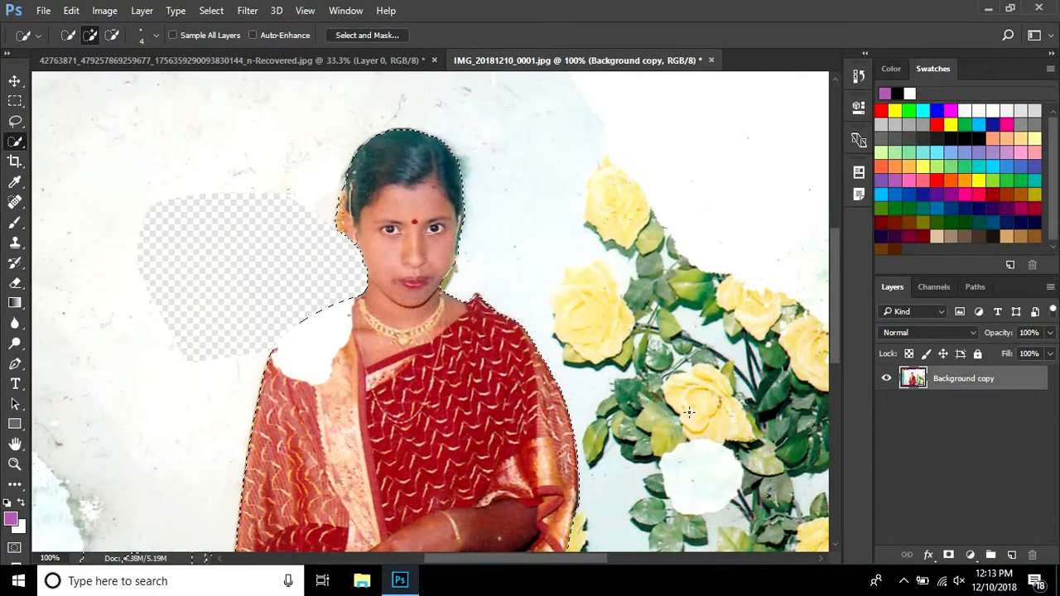
- Add a layer mask from the selection to isolate the woman from the background
left_click(948, 555)
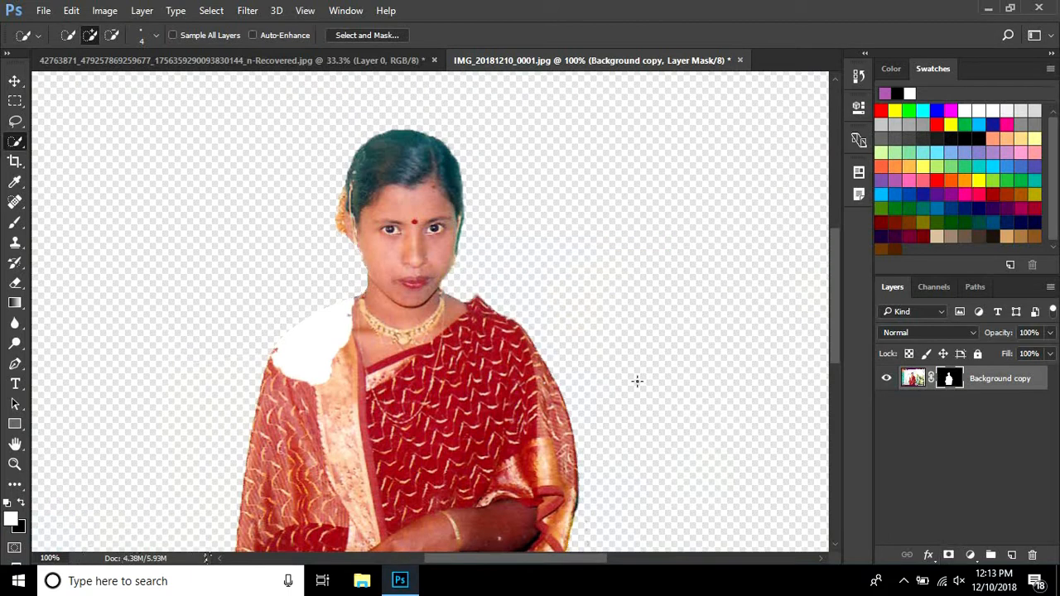
left_click(589, 326, "alt")
left_click(589, 326, "alt")
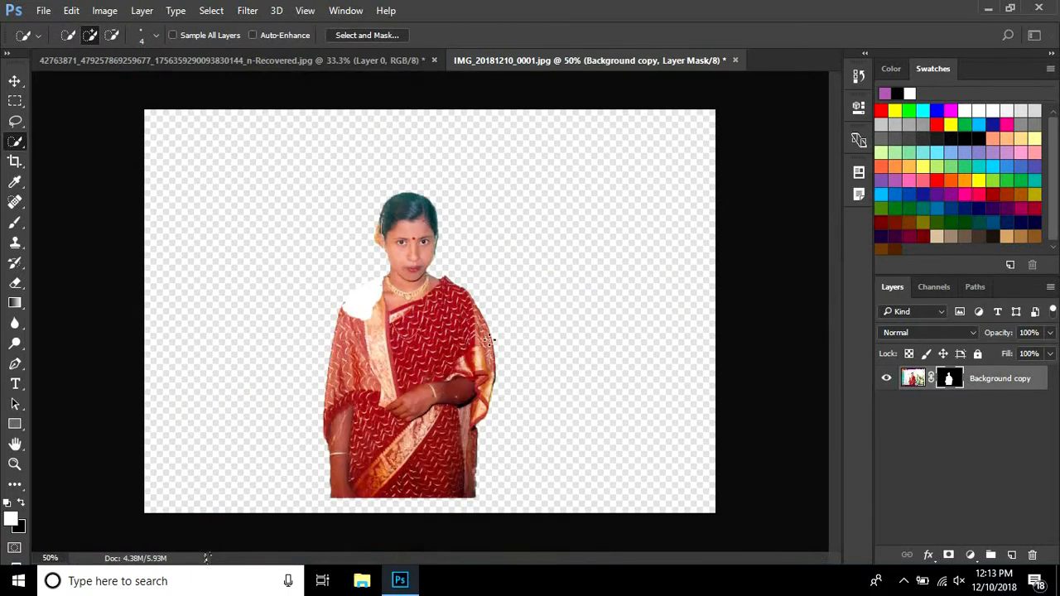
- Clone the sari's golden border up over the missing shoulder on the layer's image, starting with a size 60 Clone Stamp brush
left_click(15, 80)
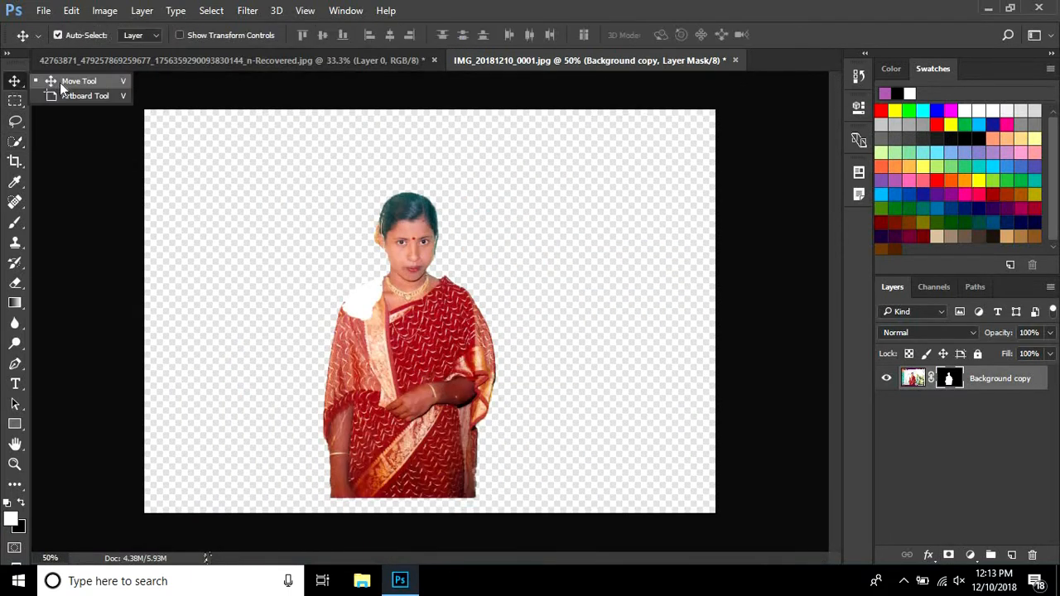
left_click(445, 304, "ctrl")
left_click(446, 305, "ctrl")
left_click_drag(427, 362, 449, 329)
left_click_drag(422, 284, 478, 325)
left_click(406, 347, "ctrl")
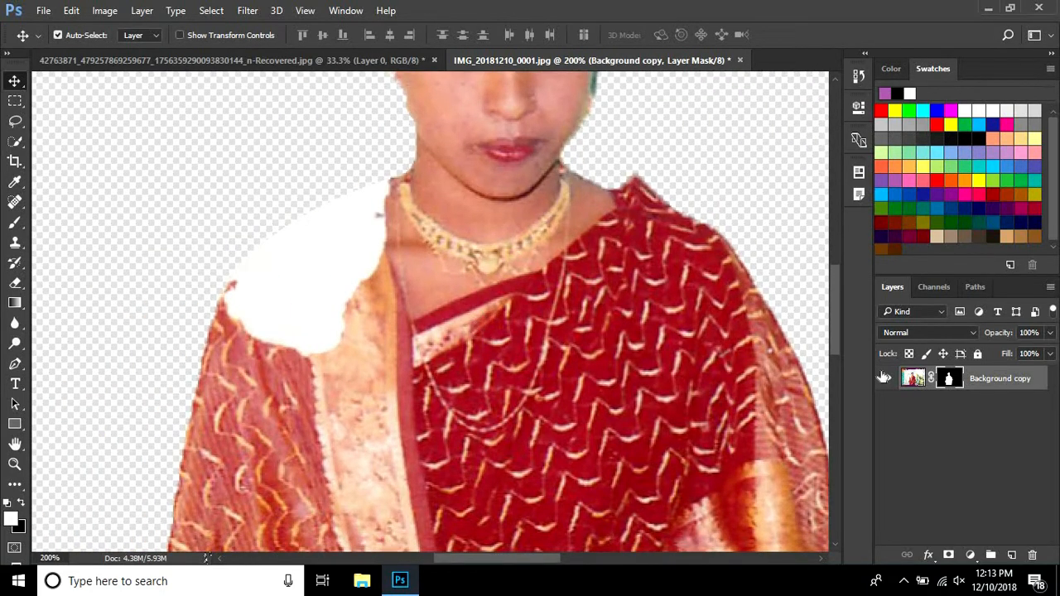
left_click(915, 378)
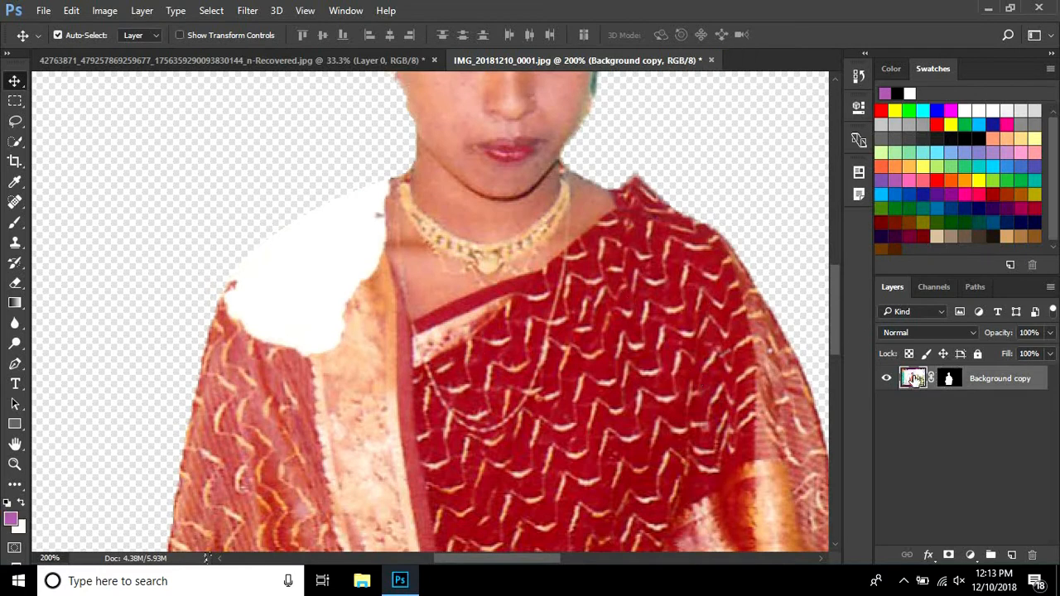
left_click_drag(19, 245, 83, 242)
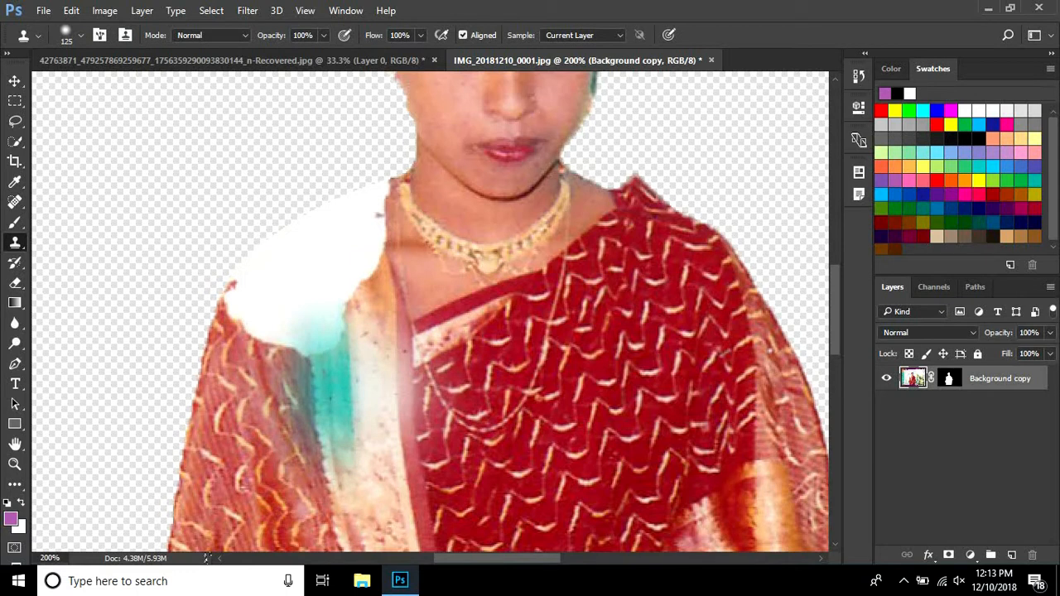
key("bracketleft")
key("bracketleft")
key("bracketleft")
key("bracketleft")
key("bracketleft")
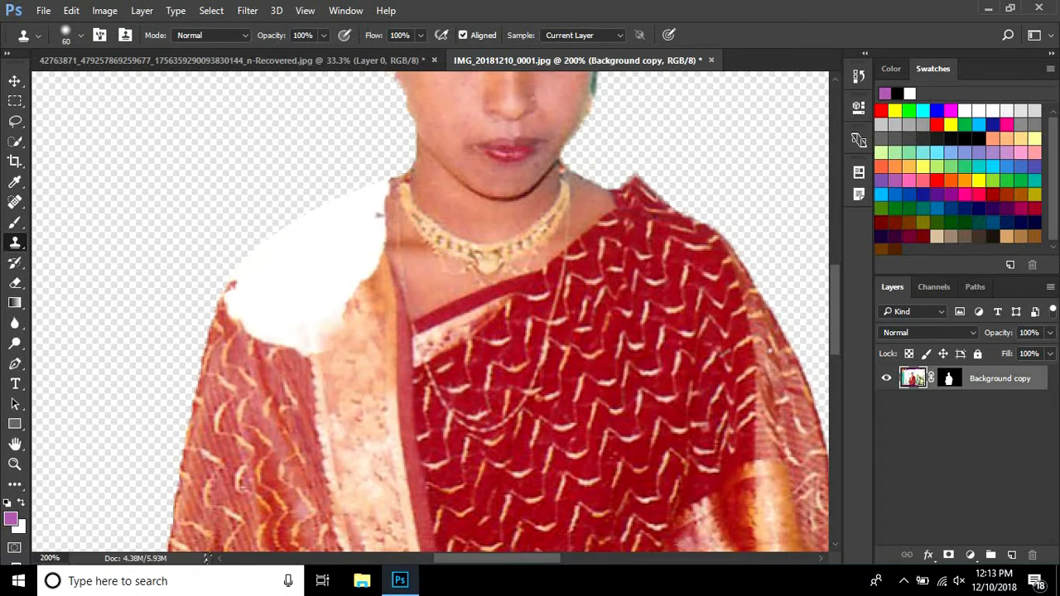
mouse_move(323, 347)
left_mouse_down()
mouse_move(348, 286)
mouse_move(349, 344)
mouse_move(342, 247)
left_mouse_up()
mouse_move(351, 332)
left_mouse_down()
mouse_move(348, 216)
mouse_move(373, 223)
left_mouse_up()
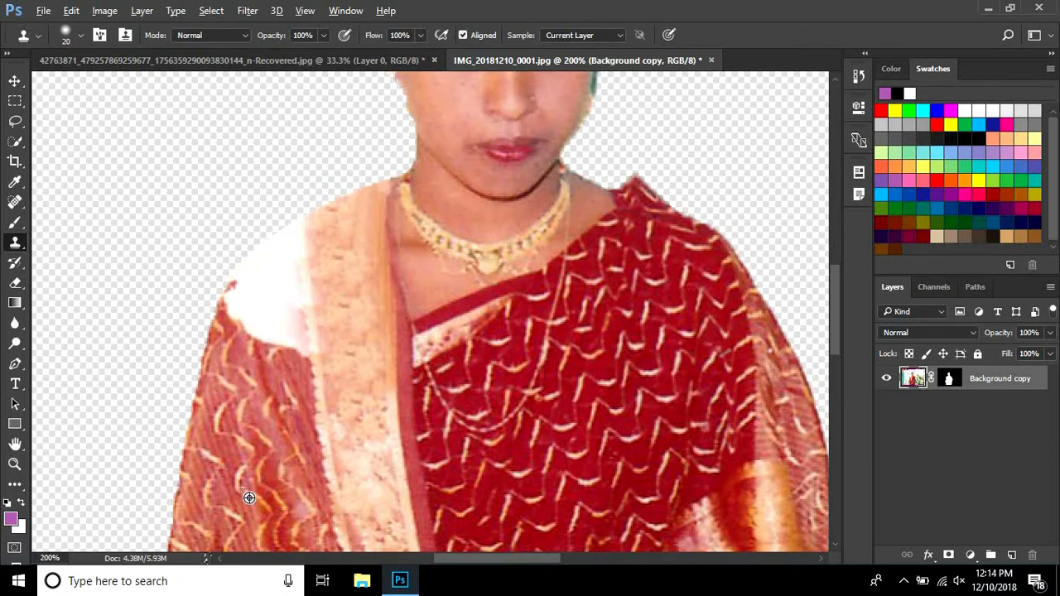
- Clone the patterned red sari fabric over the remaining white shoulder area with a size 20 brush
mouse_move(300, 368)
left_mouse_down()
mouse_move(295, 331)
mouse_move(291, 342)
mouse_move(255, 329)
mouse_move(262, 343)
mouse_move(258, 304)
mouse_move(273, 313)
mouse_move(285, 301)
mouse_move(290, 311)
mouse_move(290, 232)
mouse_move(283, 303)
mouse_move(275, 247)
mouse_move(242, 323)
mouse_move(232, 299)
mouse_move(240, 286)
mouse_move(250, 329)
mouse_move(231, 313)
mouse_move(267, 256)
left_mouse_up()
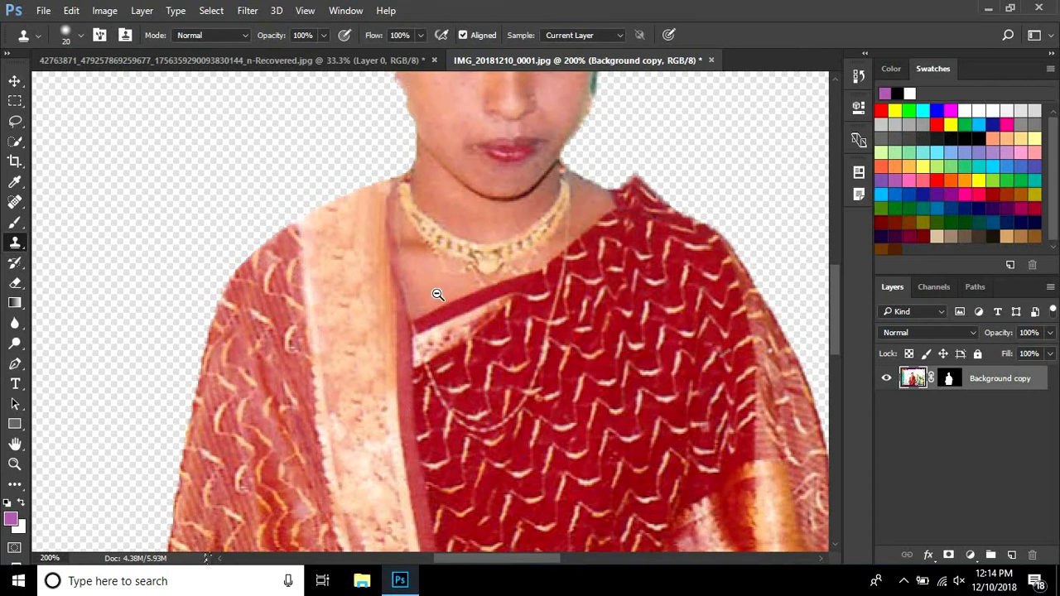
key("ctrl+minus")
key("ctrl+minus")
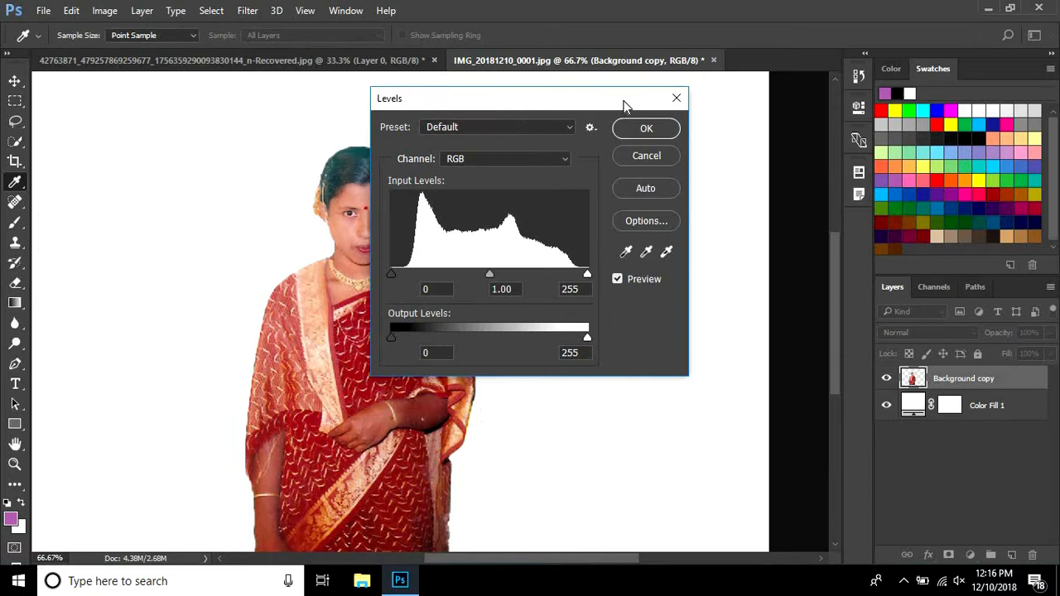
- Apply Levels to the woman's layer with input values of 14, 0.91 and 231
left_click_drag(625, 106, 740, 101)
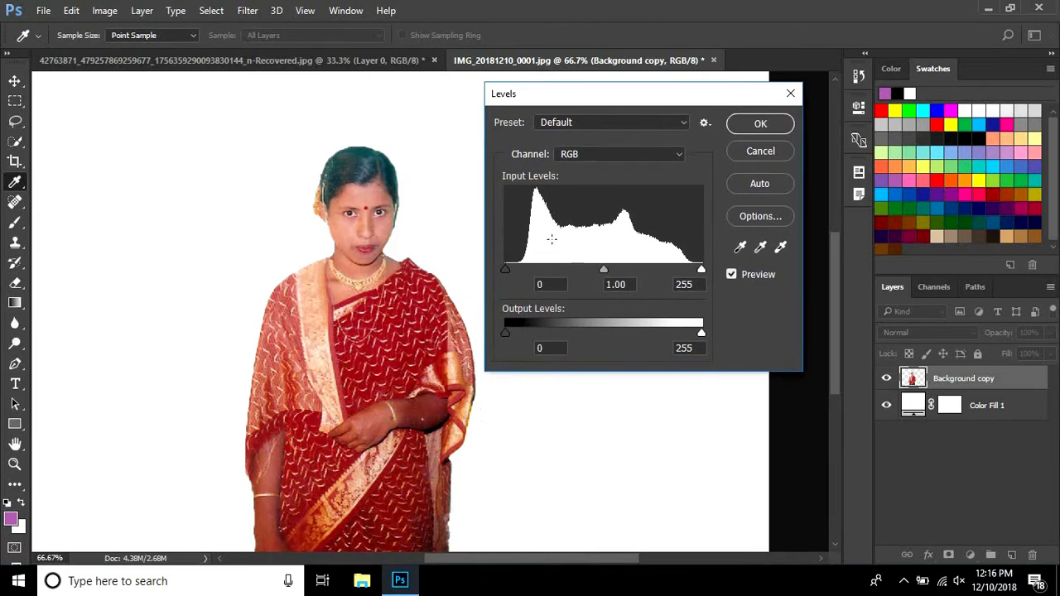
left_click_drag(506, 270, 516, 270)
mouse_move(612, 269)
left_mouse_down()
mouse_move(598, 266)
mouse_move(614, 270)
left_mouse_up()
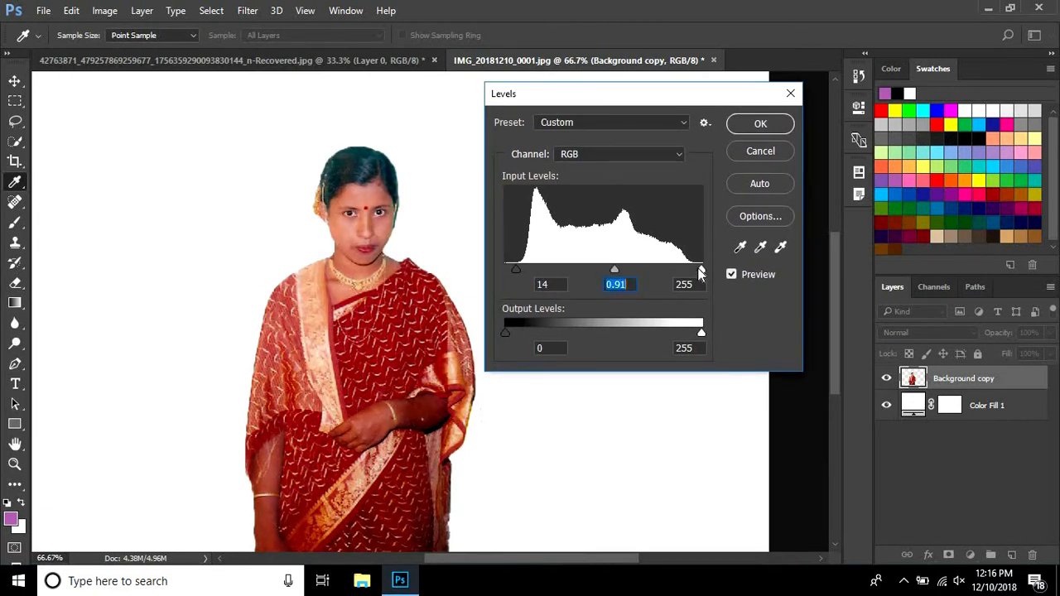
left_click_drag(701, 270, 684, 270)
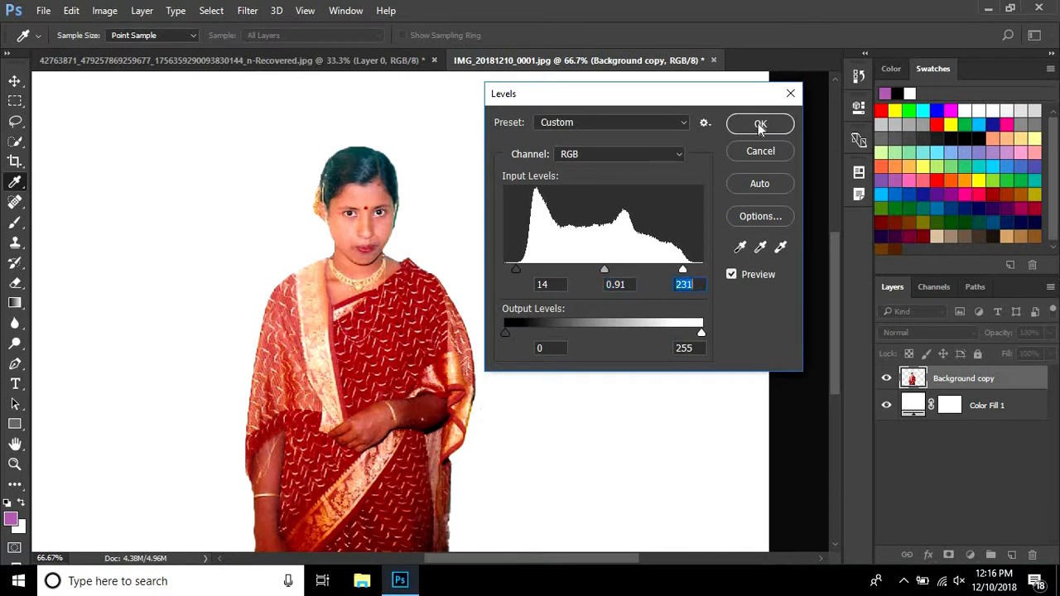
left_click(759, 122)
- Deepen the dark tones of the woman's layer with Selective Color, setting Black to +30% for the Blacks
key("e")
key("ctrl+plus")
key("ctrl+plus")
left_click_drag(328, 217, 510, 456)
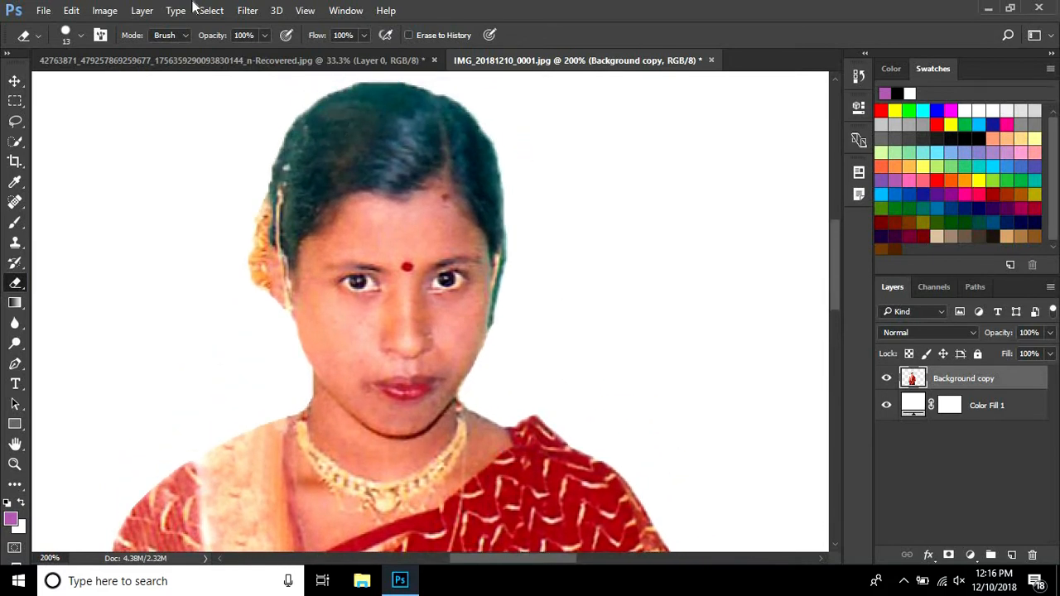
left_click(104, 11)
mouse_move(158, 50)
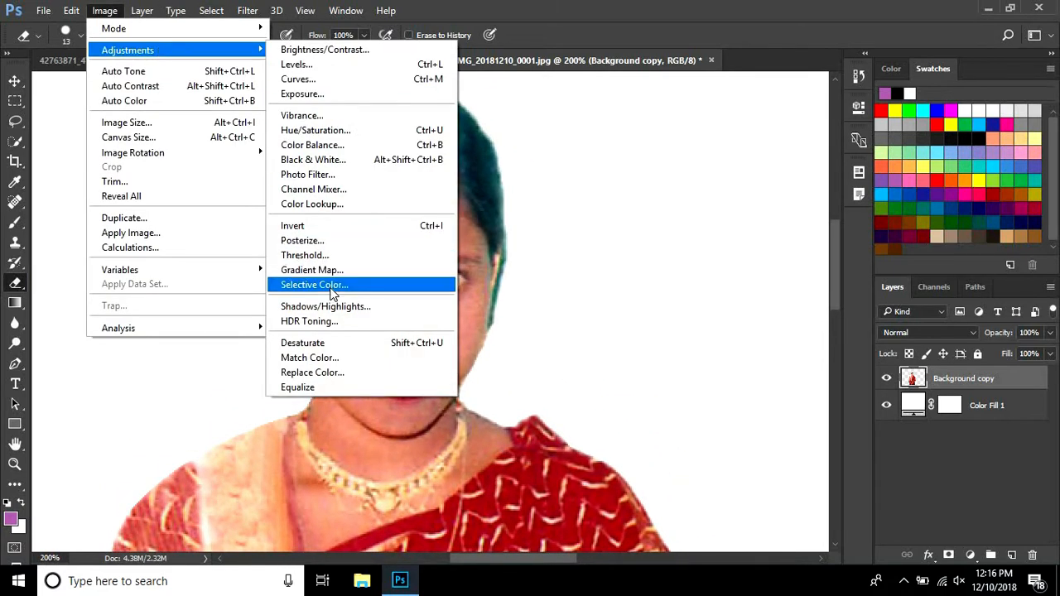
left_click(332, 287)
left_click_drag(535, 105, 782, 105)
left_click(748, 153)
left_click(731, 289)
left_click_drag(737, 285, 760, 286)
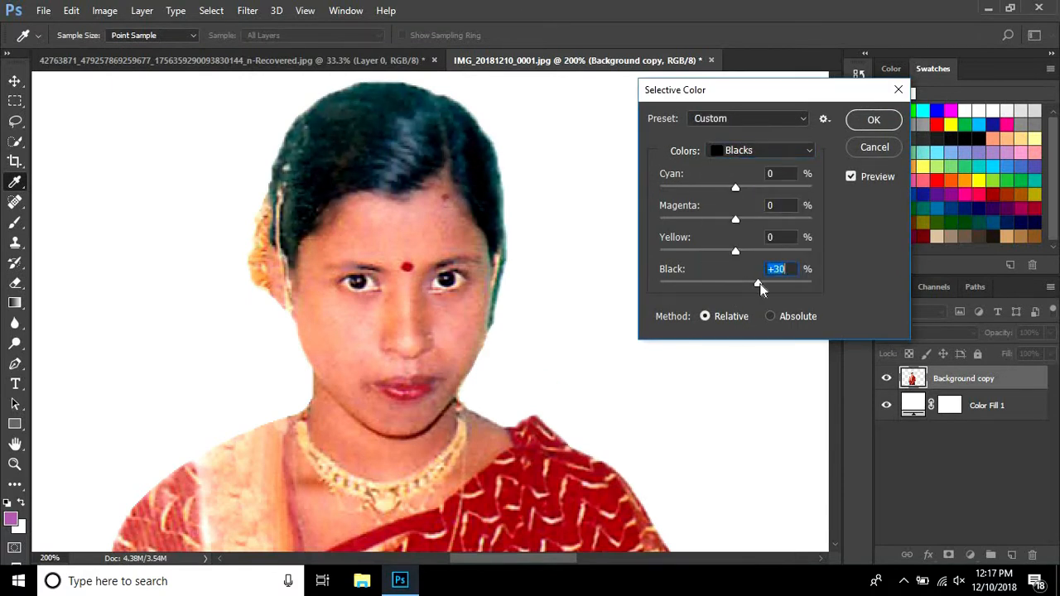
left_click(874, 119)
- Darken the woman's hair using the Burn tool on midtones at 50% exposure, reducing the brush size from 45 to 35
key("e")
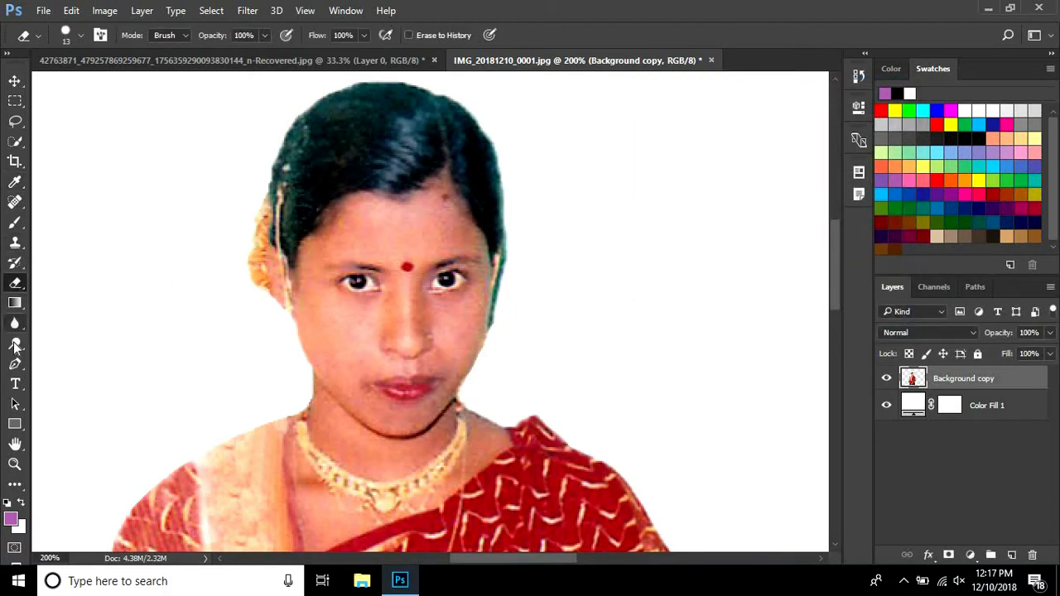
left_click_drag(15, 343, 67, 358)
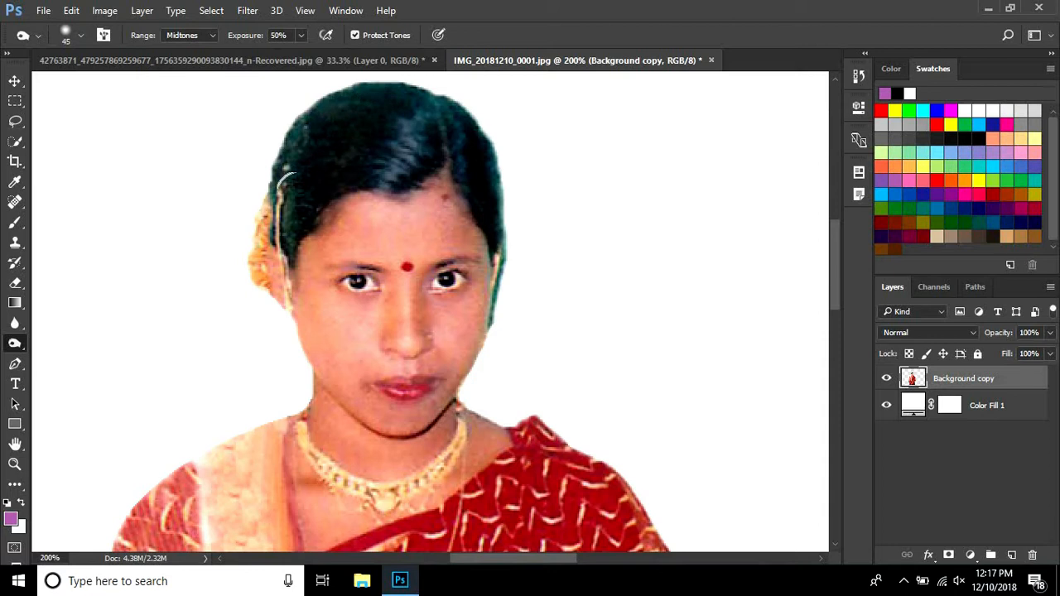
key("bracketleft")
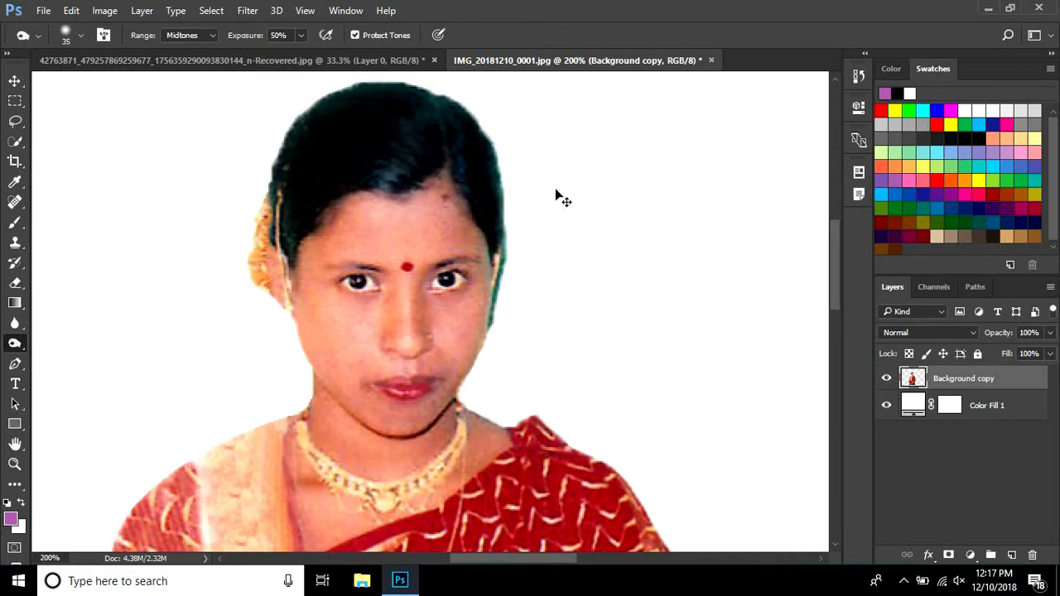
- Brighten the woman's layer with a Curves adjustment that maps input 114 to output 131
key("ctrl+m")
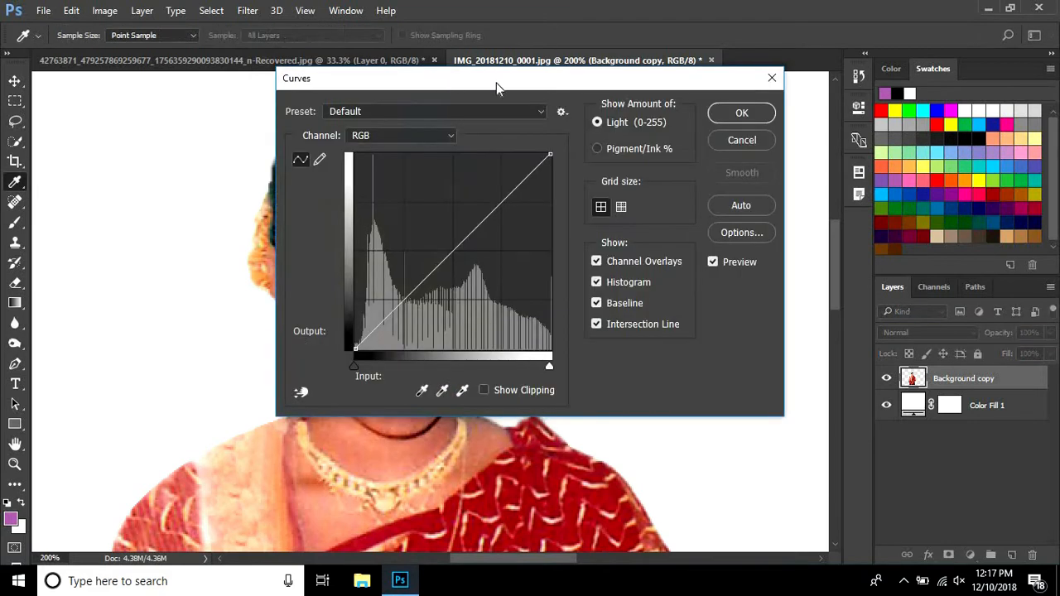
left_click_drag(449, 81, 675, 97)
left_click_drag(675, 262, 670, 269)
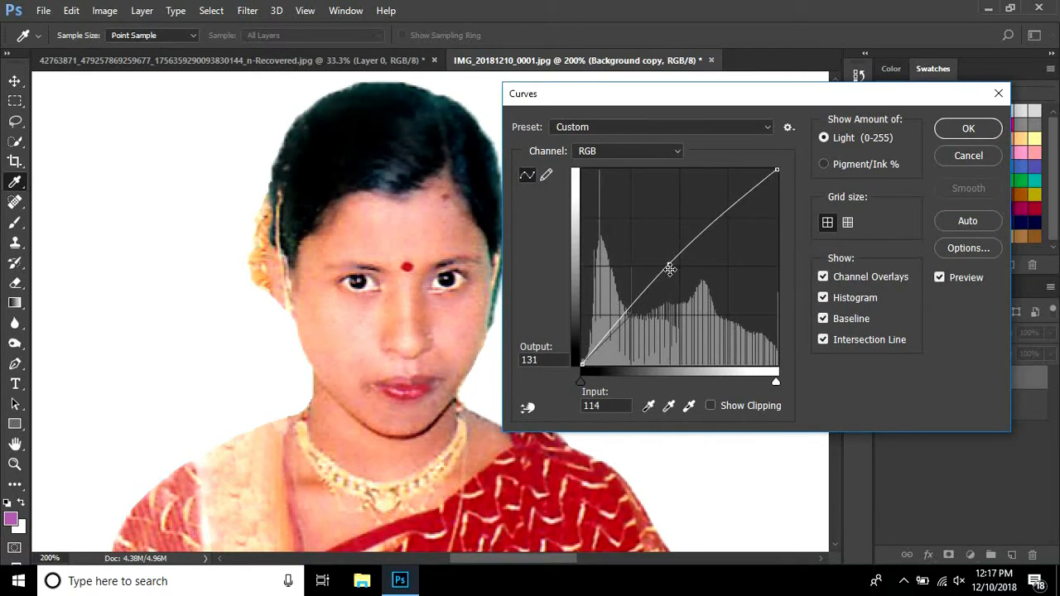
left_click(966, 129)
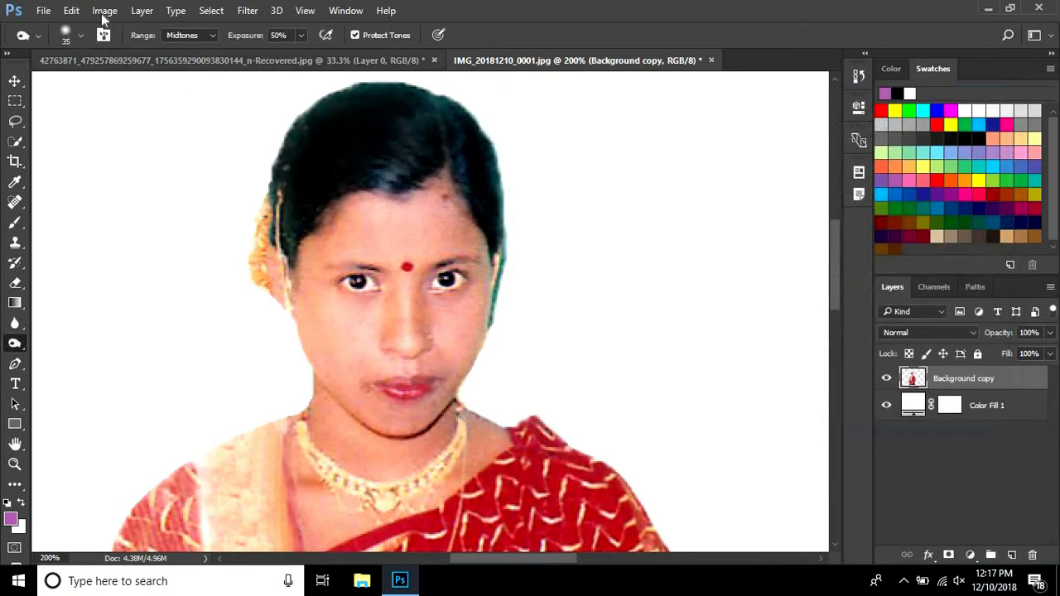
- Raise the brightness and contrast of the woman's layer slightly using Brightness/Contrast with the Use Legacy option
left_click(104, 10)
mouse_move(208, 47)
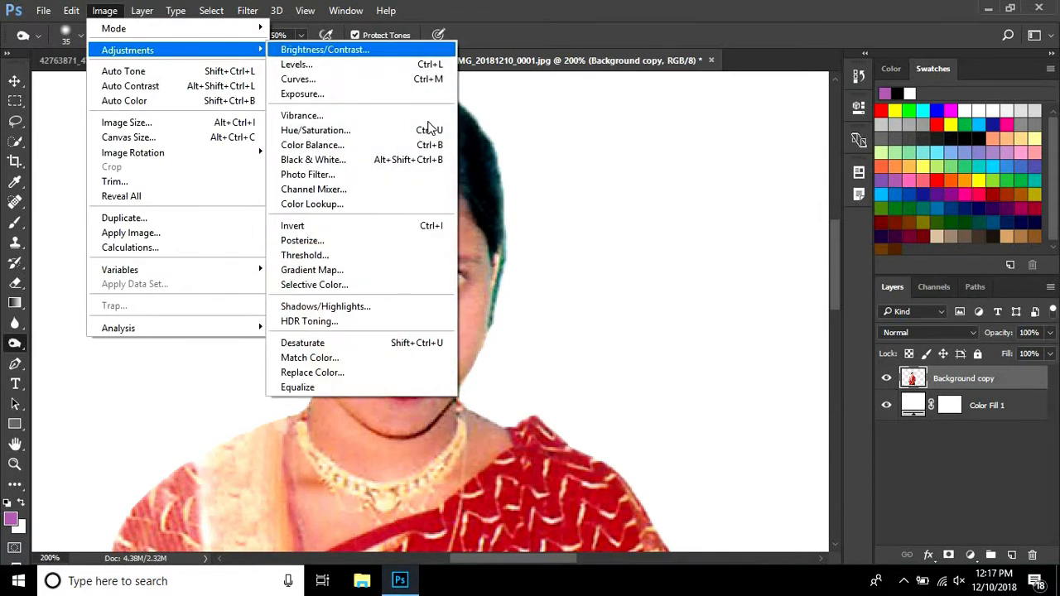
left_click(330, 51)
left_click_drag(497, 224, 508, 223)
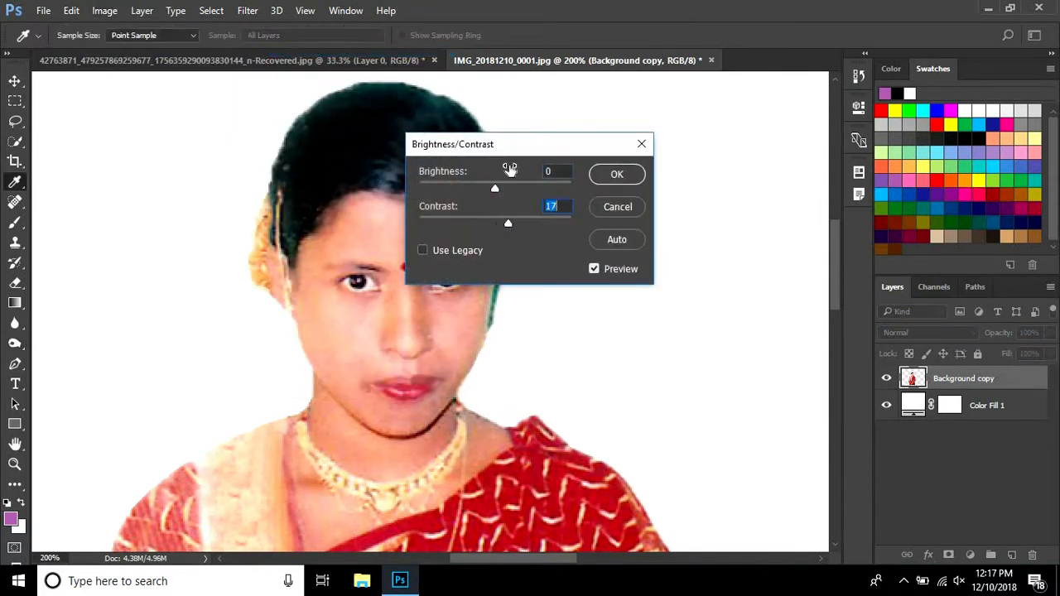
left_click_drag(626, 147, 754, 148)
left_click(552, 253)
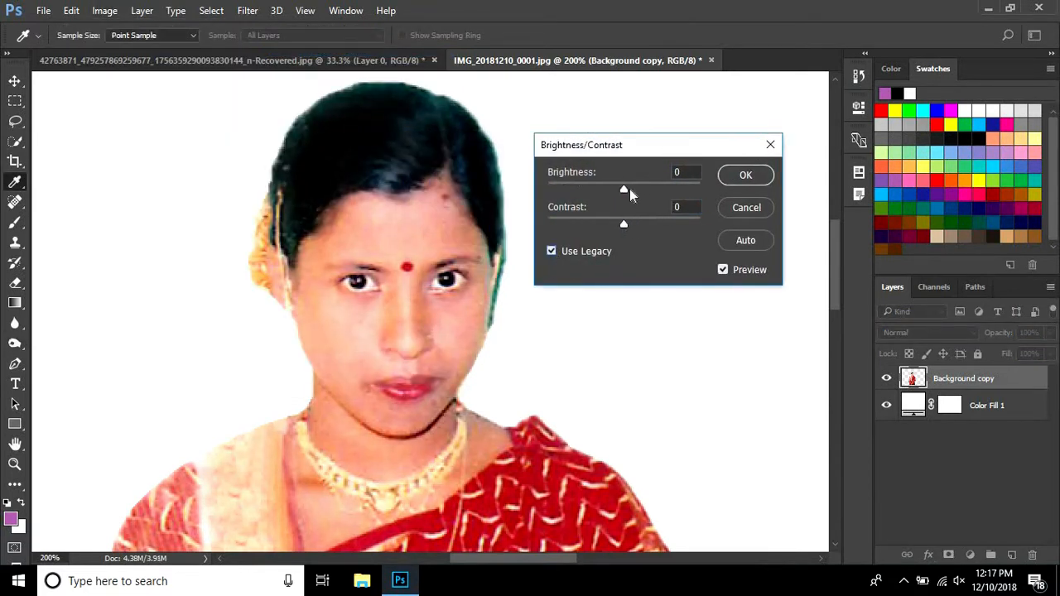
left_click_drag(626, 189, 632, 189)
left_click_drag(621, 227, 637, 226)
left_click(745, 176)
- Remove the dark spot on the forehead near the hair parting using the Clone Stamp with a size 9 brush
key("o")
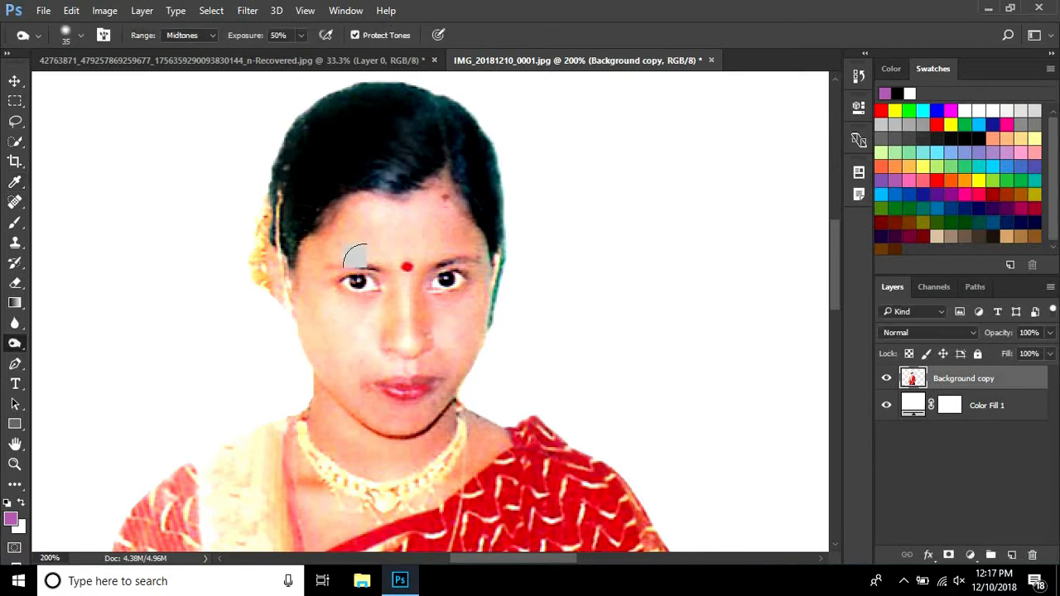
left_click(447, 203, "ctrl")
left_click(478, 229, "ctrl")
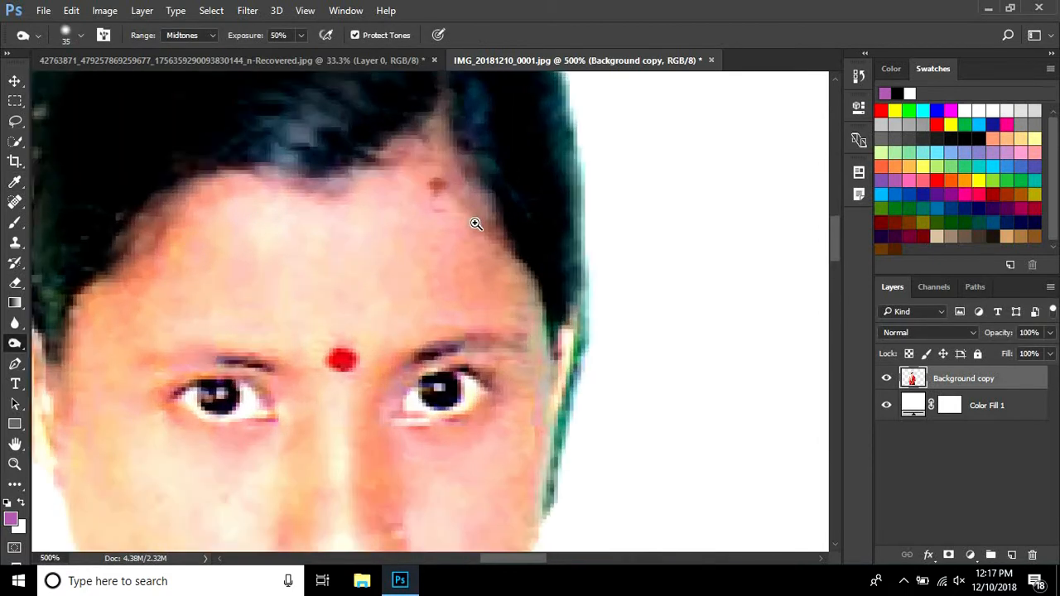
left_click(478, 229, "ctrl")
left_click_drag(17, 247, 83, 240)
mouse_move(412, 184)
left_mouse_down()
mouse_move(422, 177)
mouse_move(431, 206)
mouse_move(418, 213)
left_mouse_up()
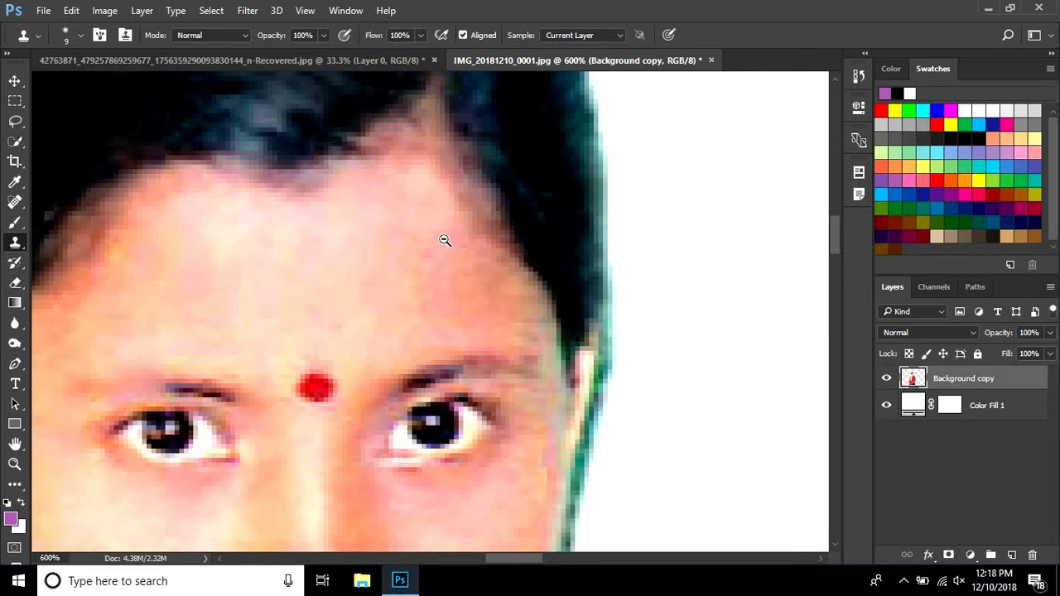
- Lower the Clone Stamp's opacity to 34% and its flow to 30%
scroll(456, 250, "down", 3)
left_click_drag(477, 238, 459, 173)
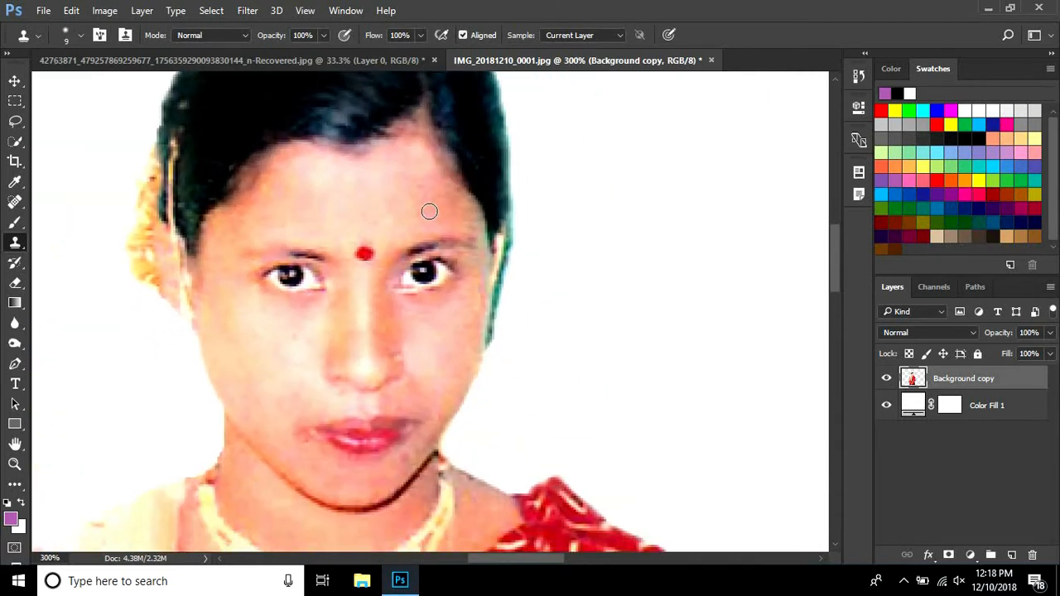
left_click_drag(323, 36, 276, 52)
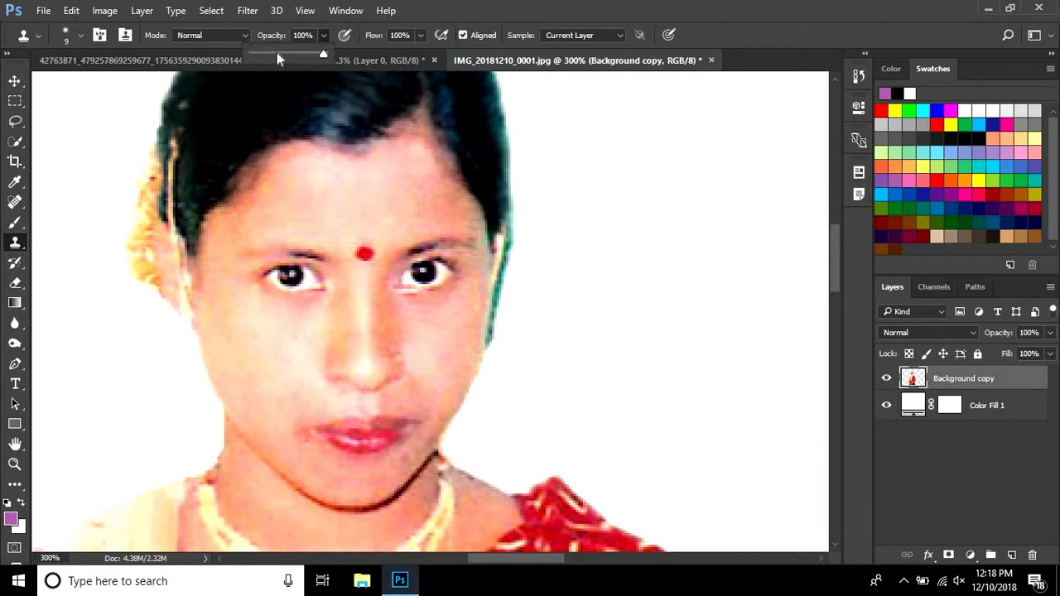
left_click(421, 34)
left_click(372, 54)
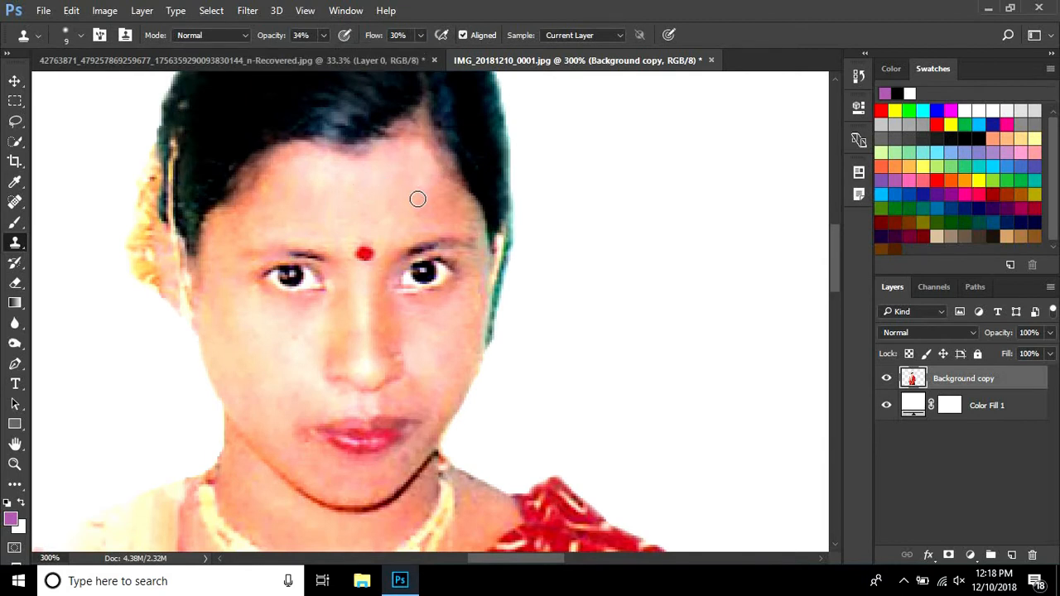
- Set up the Brush tool with a skin tone sampled from the cheek, at 30% opacity and 30% flow
left_click(16, 222)
left_click(62, 221)
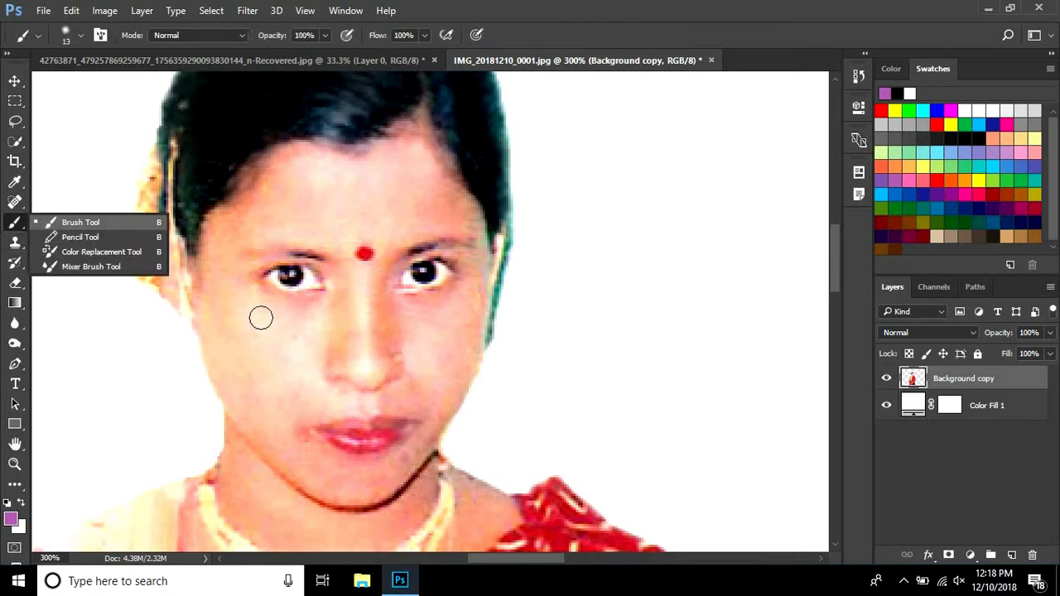
left_click(305, 351, "alt")
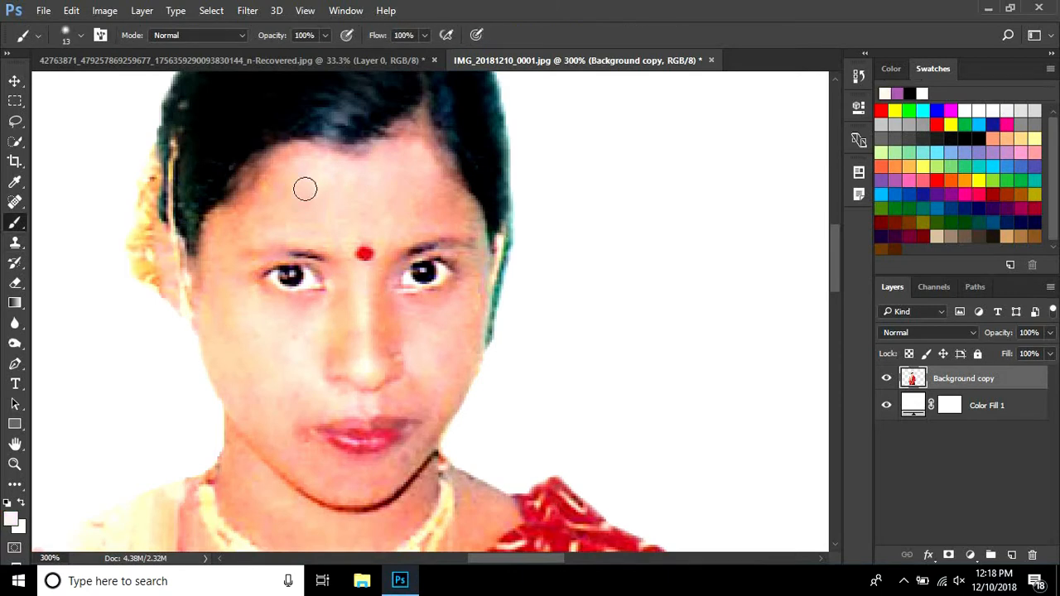
type("3")
type("30")
key("Return")
- Change the Color Fill 1 background from white to a very dark reddish brown
double_click(909, 406)
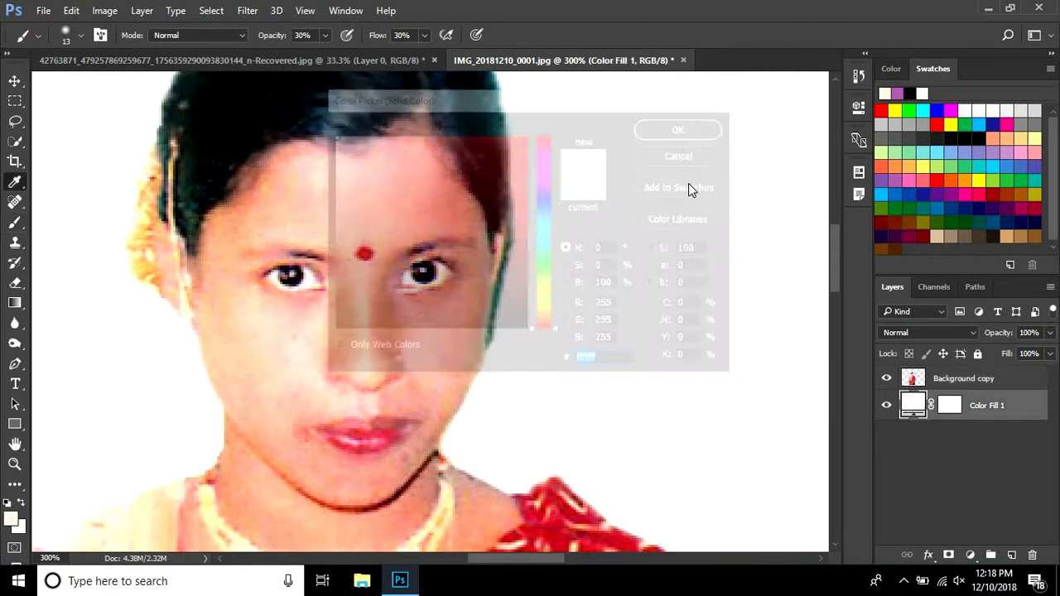
left_click(381, 284)
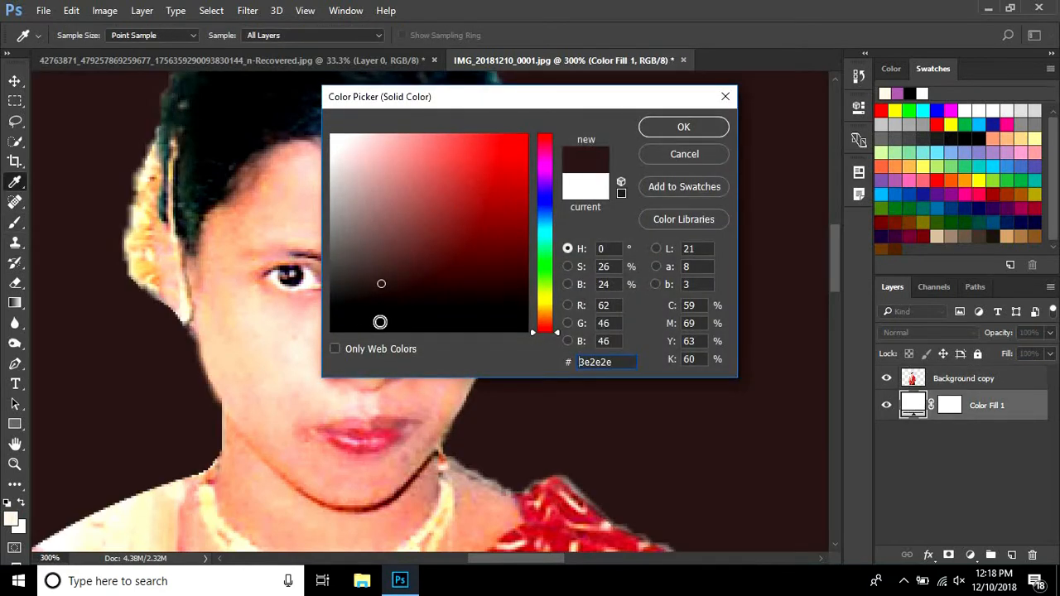
left_click(683, 129)
- Smooth the cheeks and the skin around the mouth and chin on the Background copy layer by painting with sampled skin tones
left_click(400, 294, "ctrl")
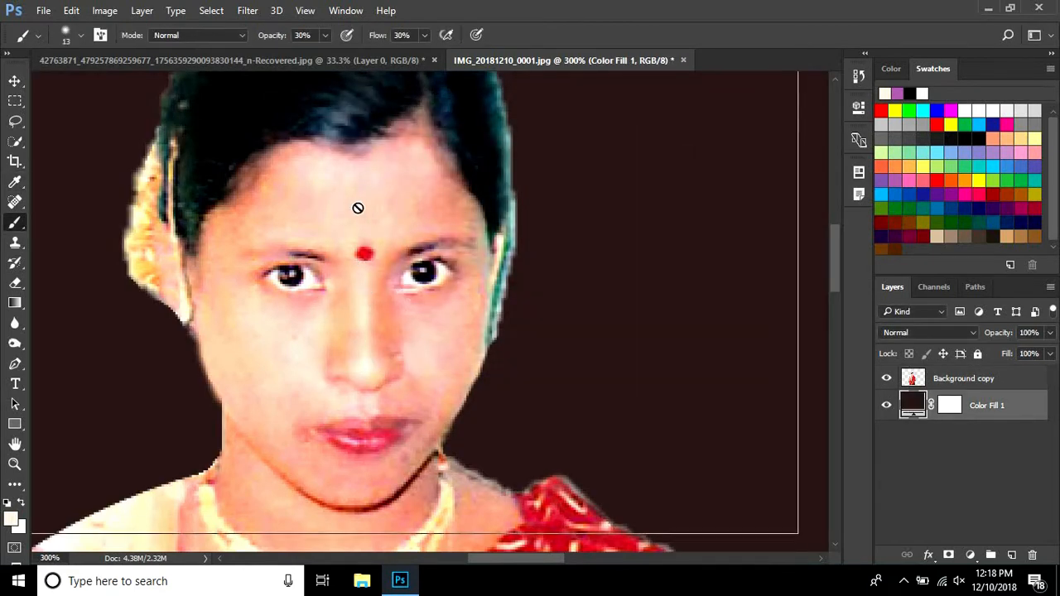
left_click(929, 379)
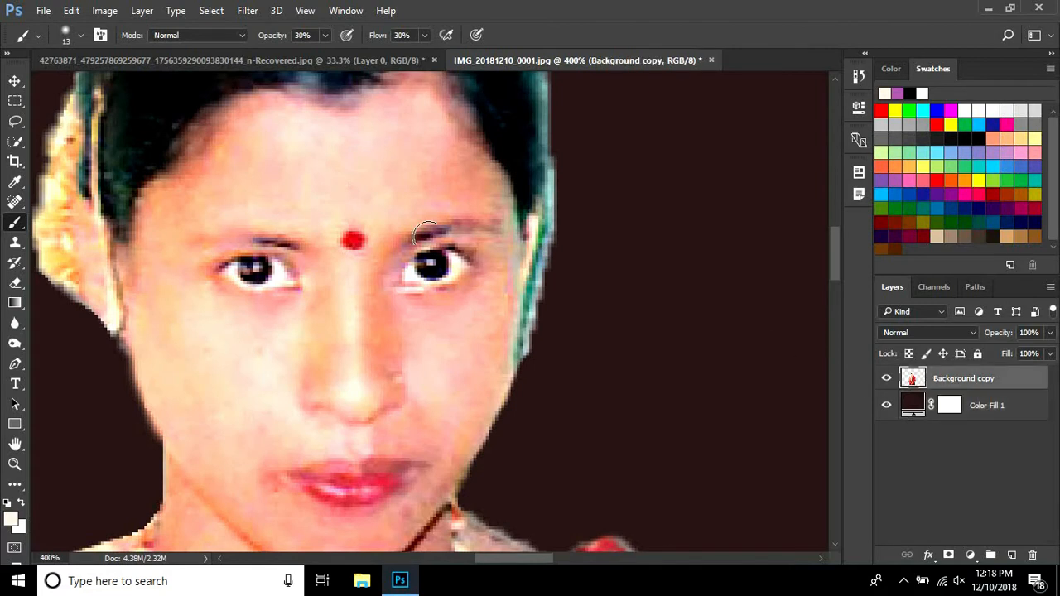
left_click(238, 179, "alt")
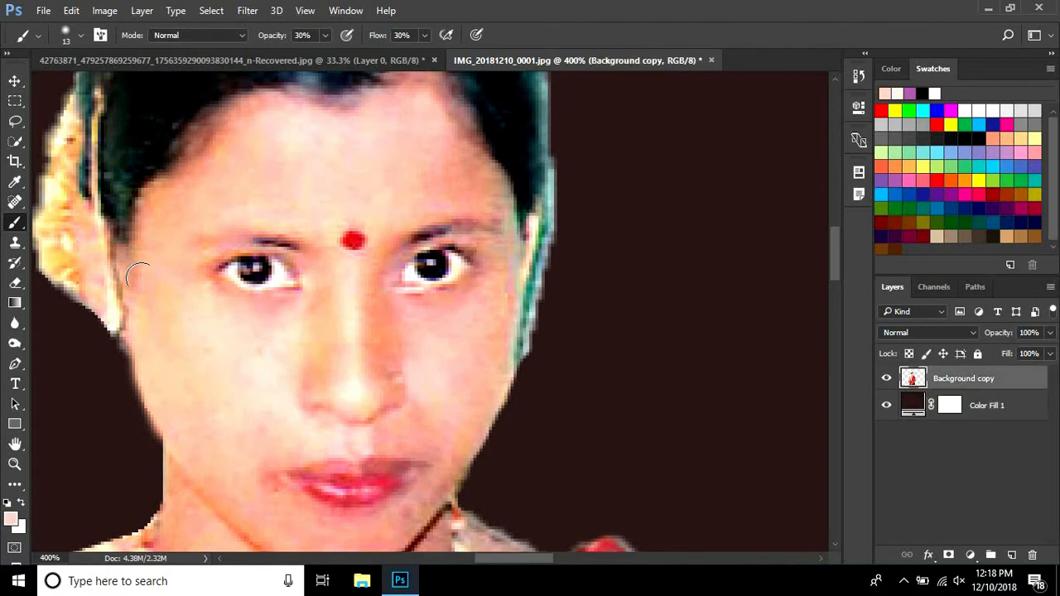
left_click(216, 358, "alt")
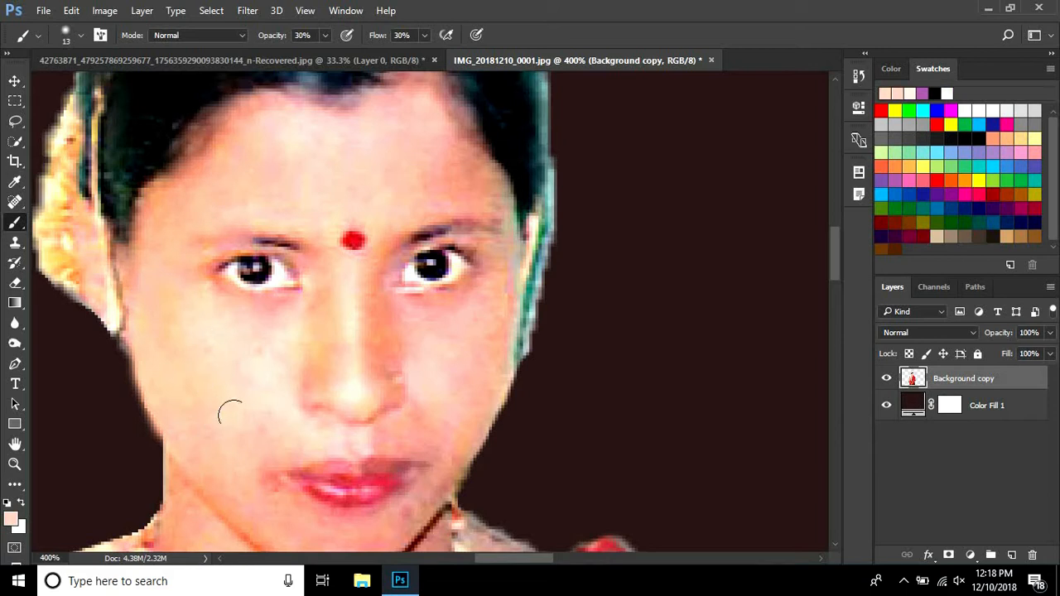
left_click_drag(379, 378, 350, 221)
scroll(249, 240, "down", 1)
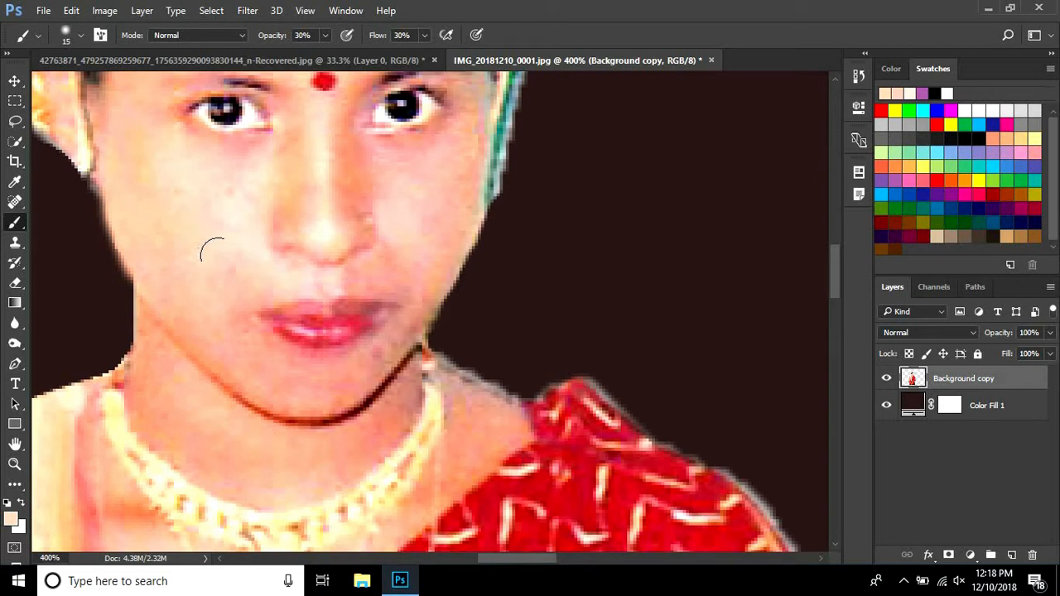
left_click(196, 308, "alt")
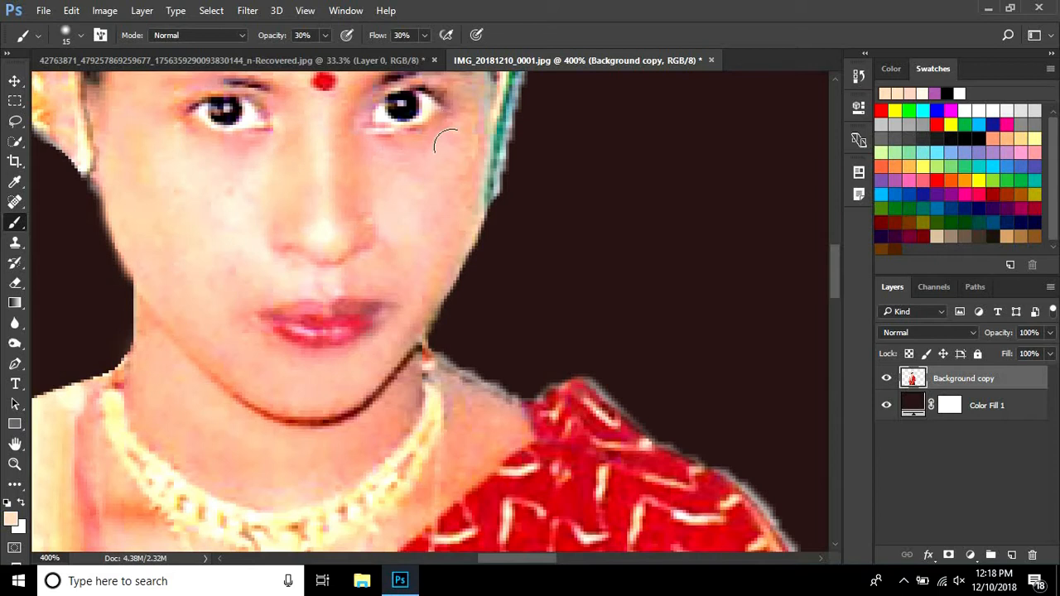
- Paint the skin tone softly beside the eye and across the forehead along the hairline with the size 15 brush
scroll(406, 319, "up", 5)
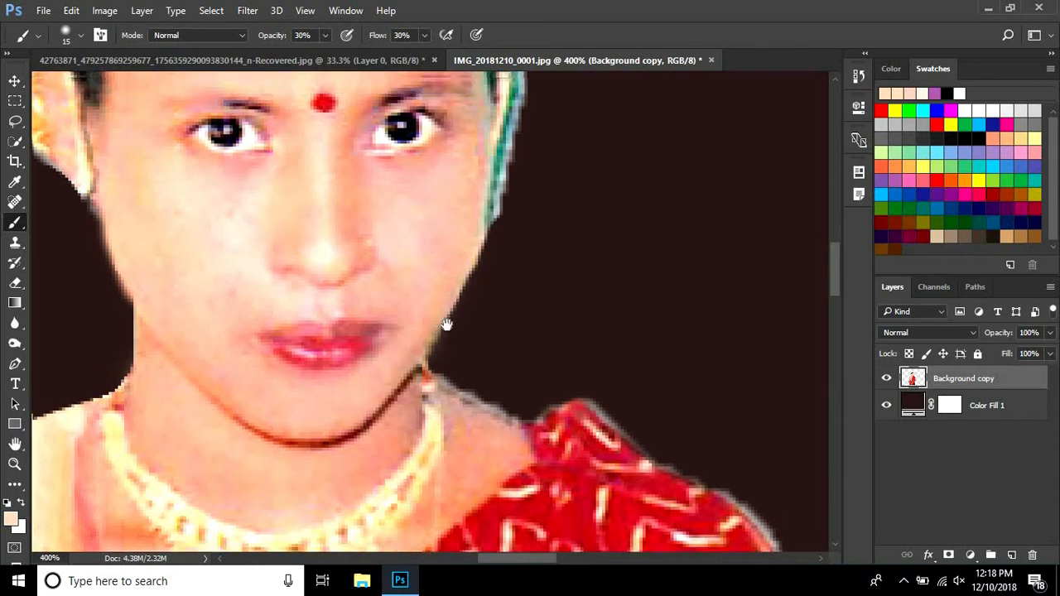
left_click(448, 151)
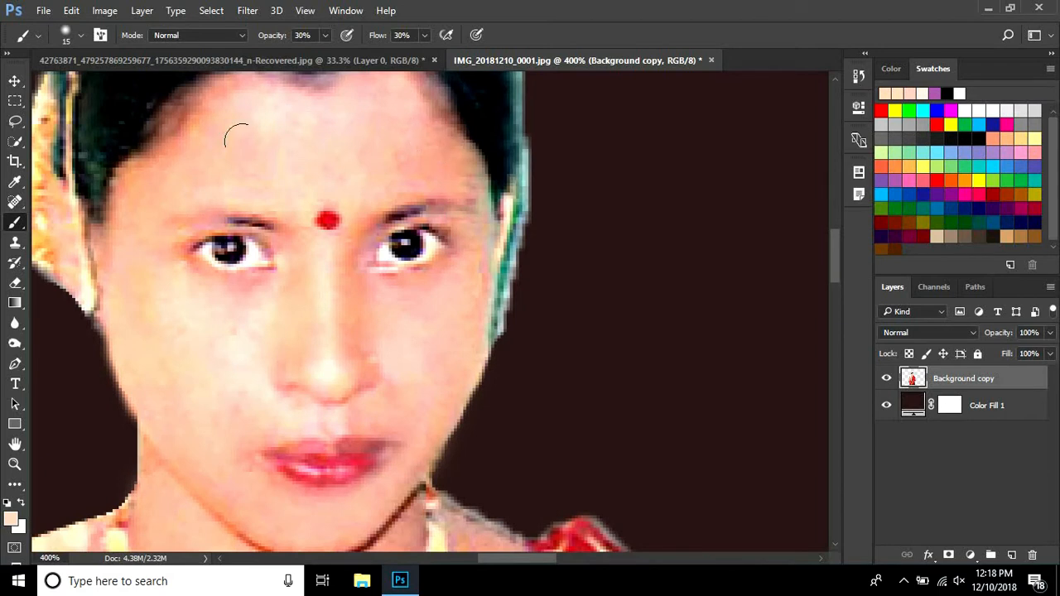
left_click_drag(134, 172, 175, 129)
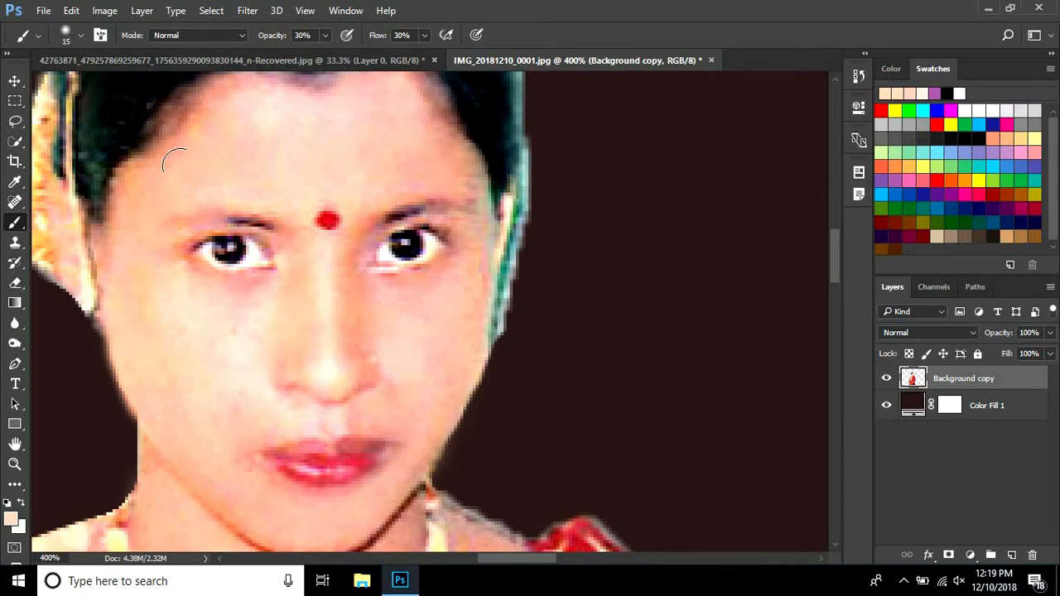
scroll(428, 273, "down", 7)
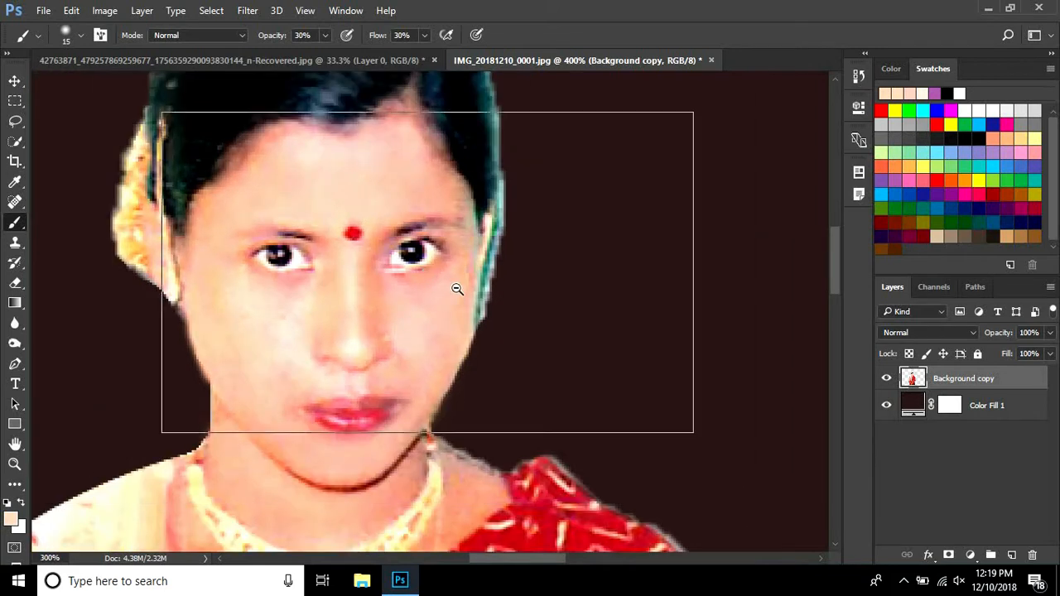
scroll(465, 298, "down", 4)
scroll(494, 308, "up", 1)
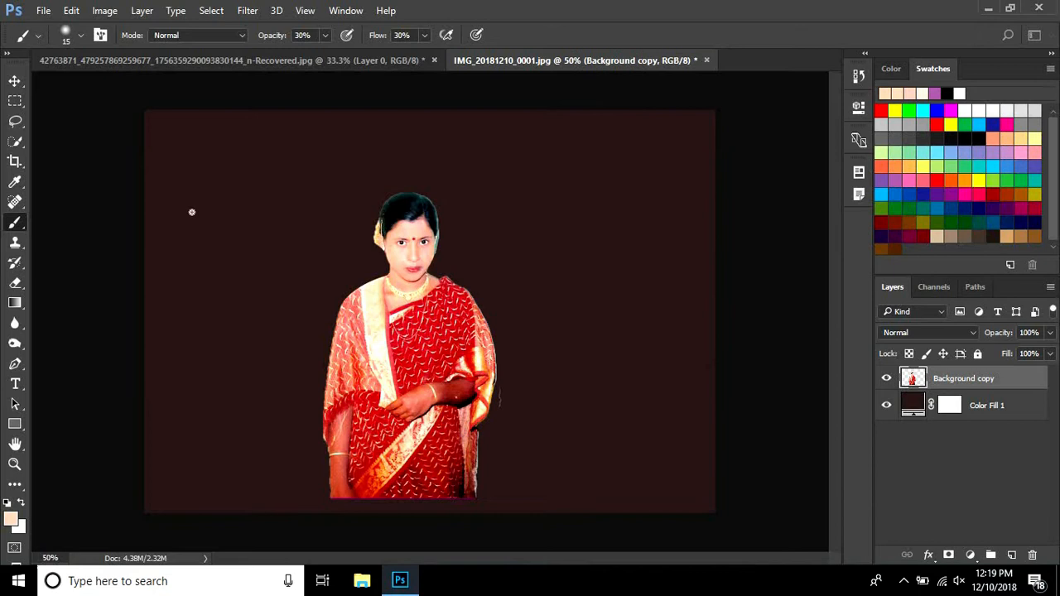
left_click(14, 80)
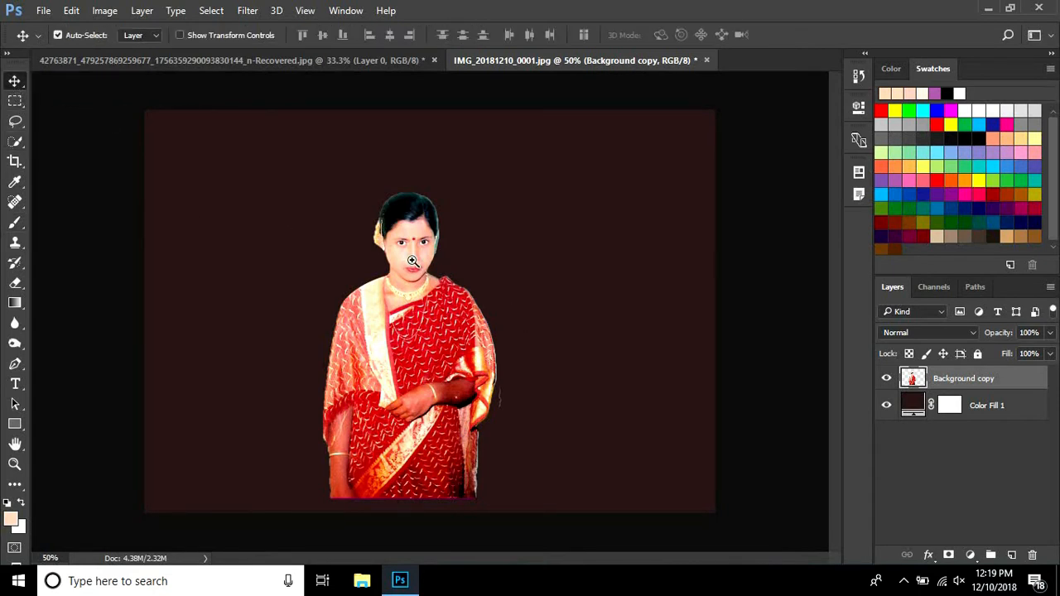
scroll(476, 294, "up", 2)
scroll(478, 296, "up", 1)
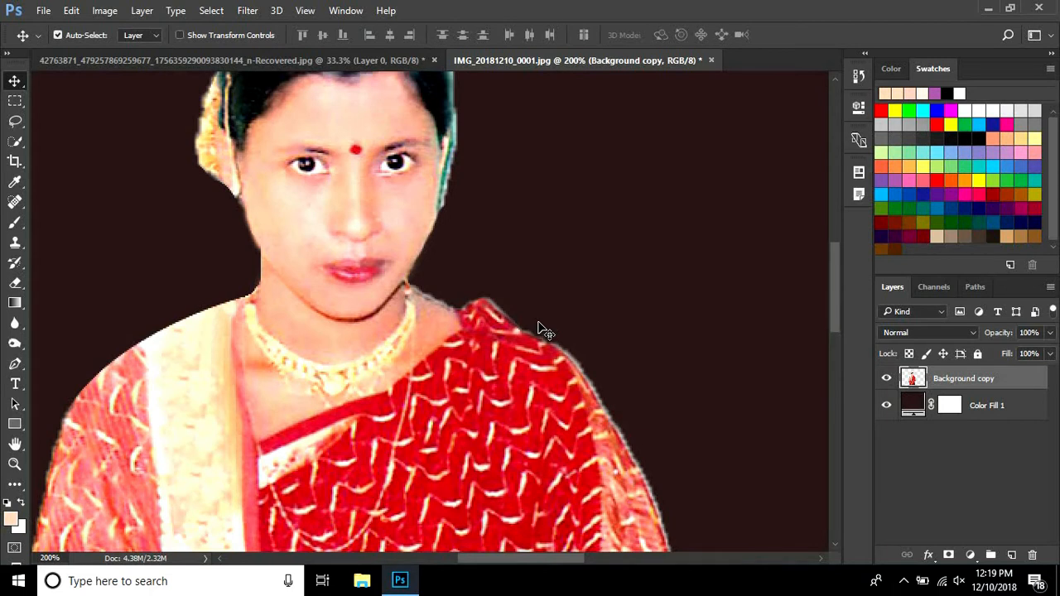
scroll(379, 214, "up", 1)
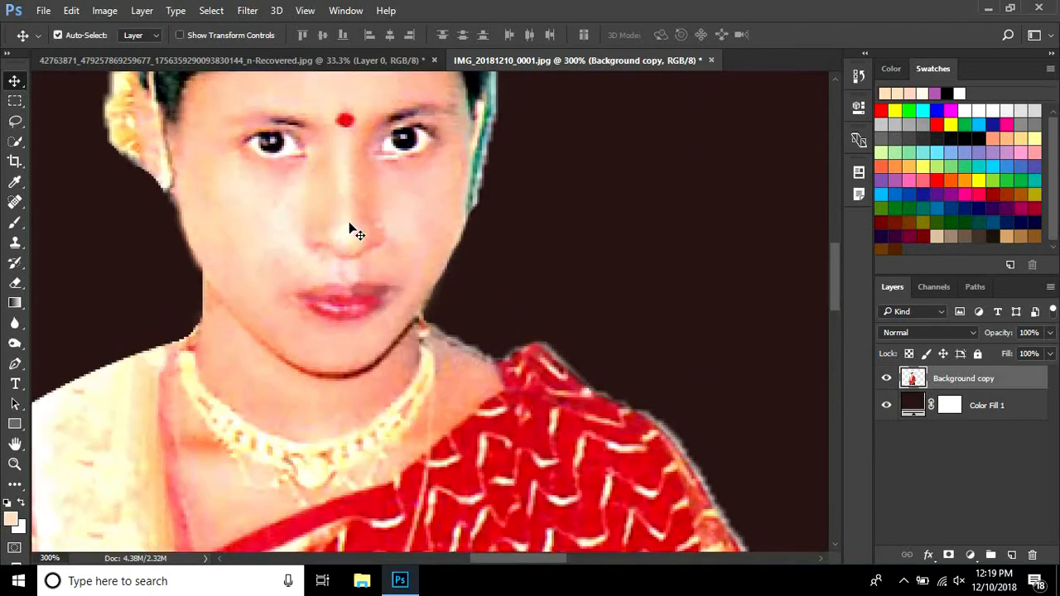
left_click(15, 242)
left_click(90, 241)
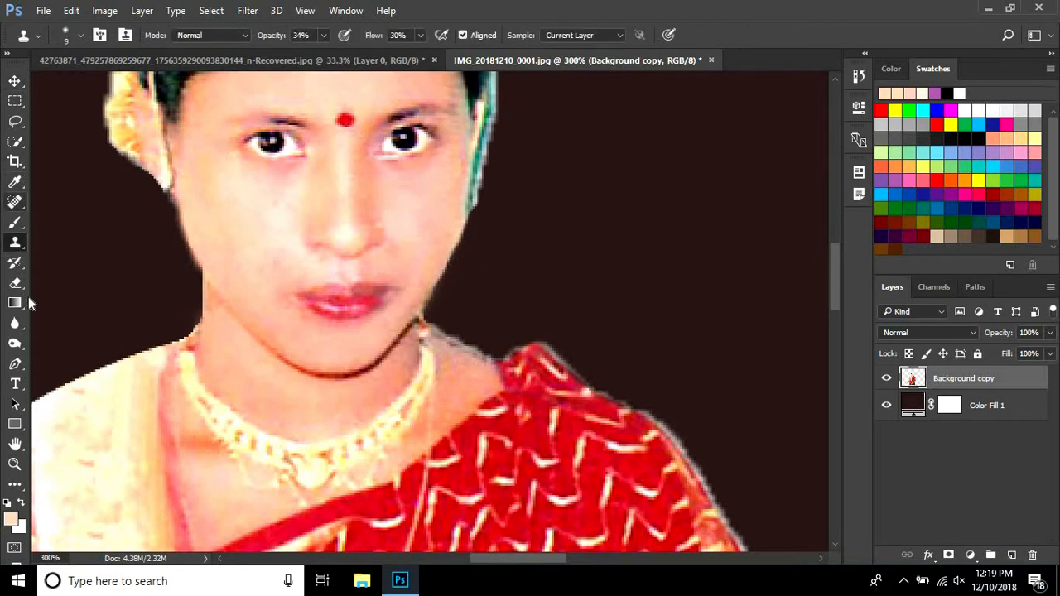
- Darken the thin eyebrow with the Burn tool at size 10, Midtones range and 50% exposure
right_click(15, 343)
left_click(79, 357)
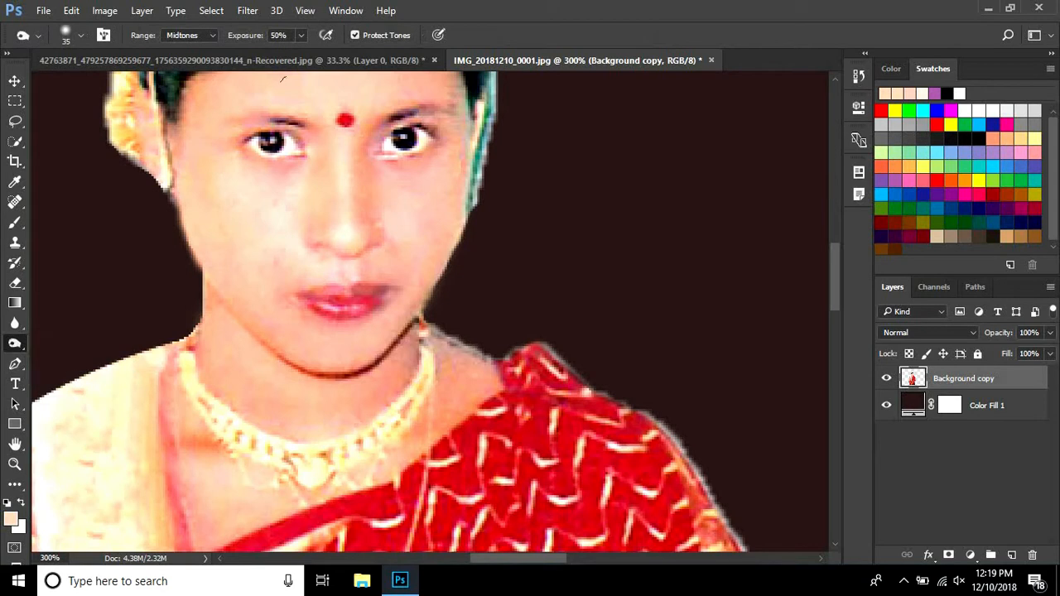
key("bracketleft")
key("bracketleft")
key("bracketleft")
mouse_move(260, 123)
left_mouse_down()
mouse_move(225, 126)
mouse_move(272, 121)
left_mouse_up()
left_click_drag(443, 184, 528, 292)
scroll(529, 292, "down", 4)
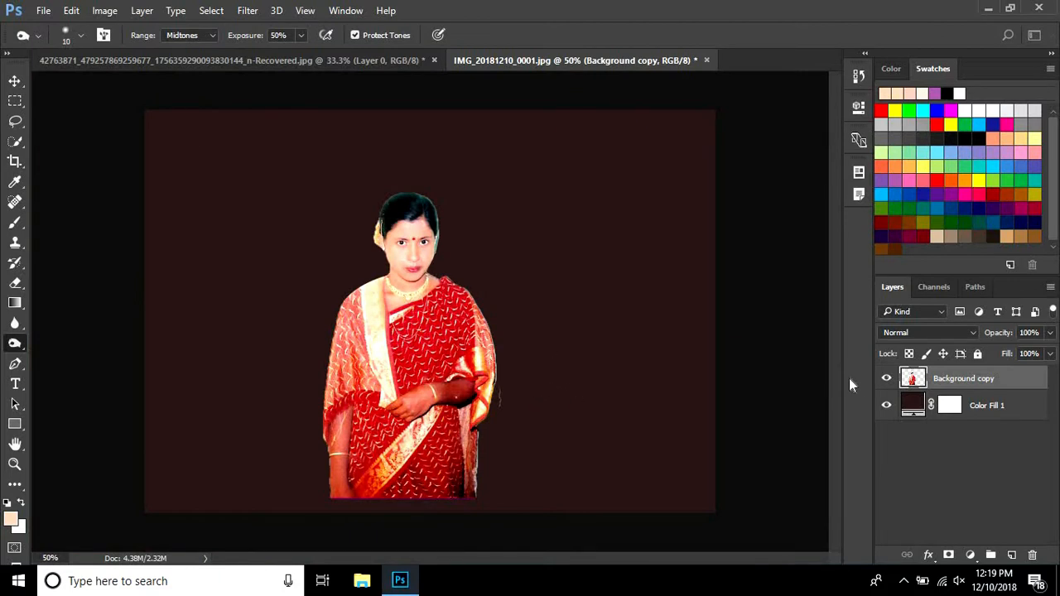
- Remove the white spot from the folded forearm using the Clone Stamp at 100% opacity and 100% flow
scroll(510, 406, "up", 2)
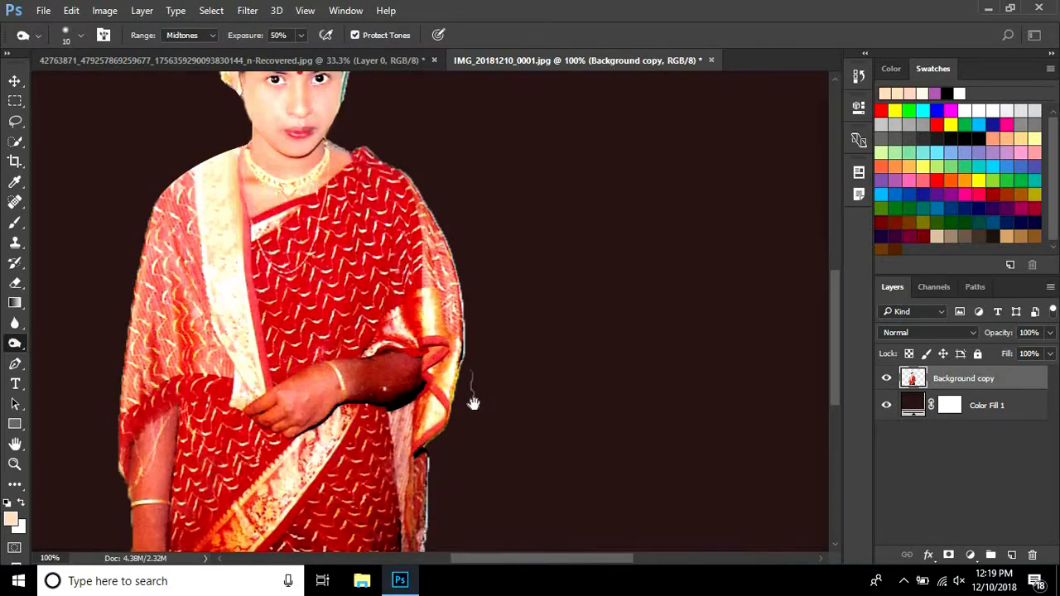
scroll(429, 300, "down", 2)
left_click(429, 300)
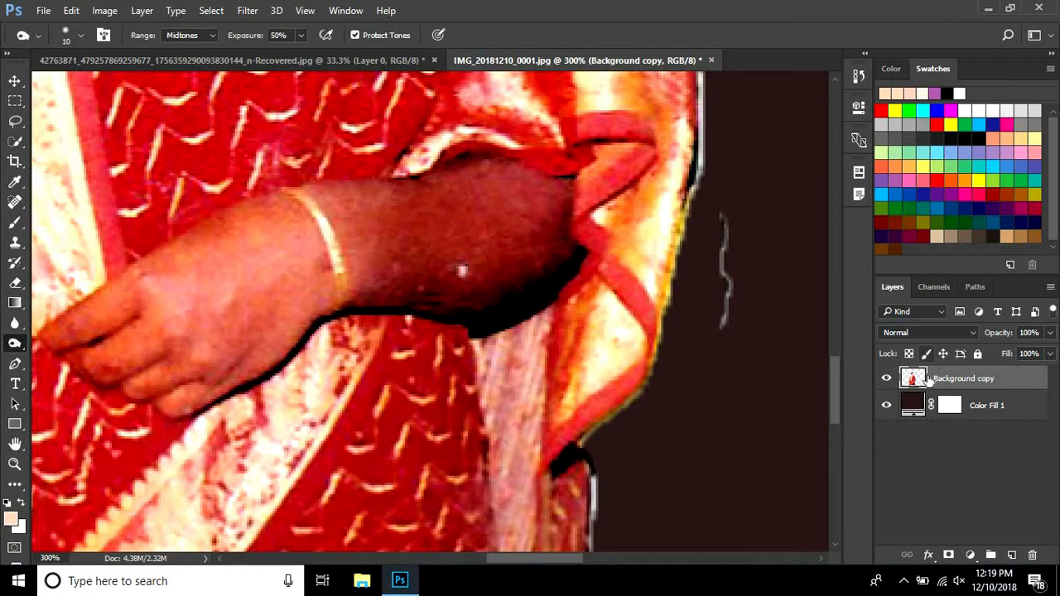
left_click_drag(15, 241, 91, 242)
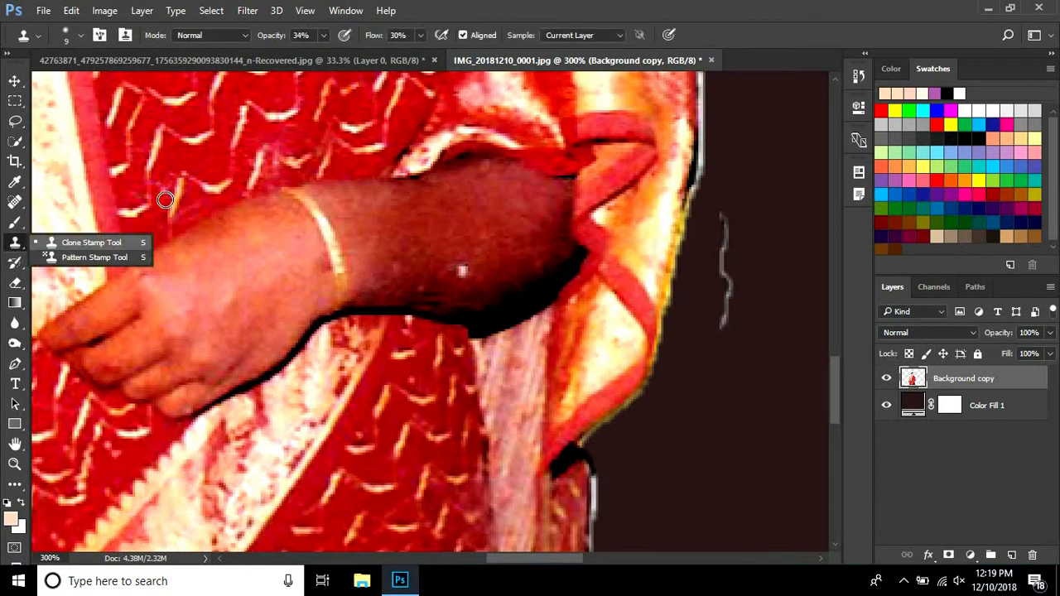
left_click(323, 35)
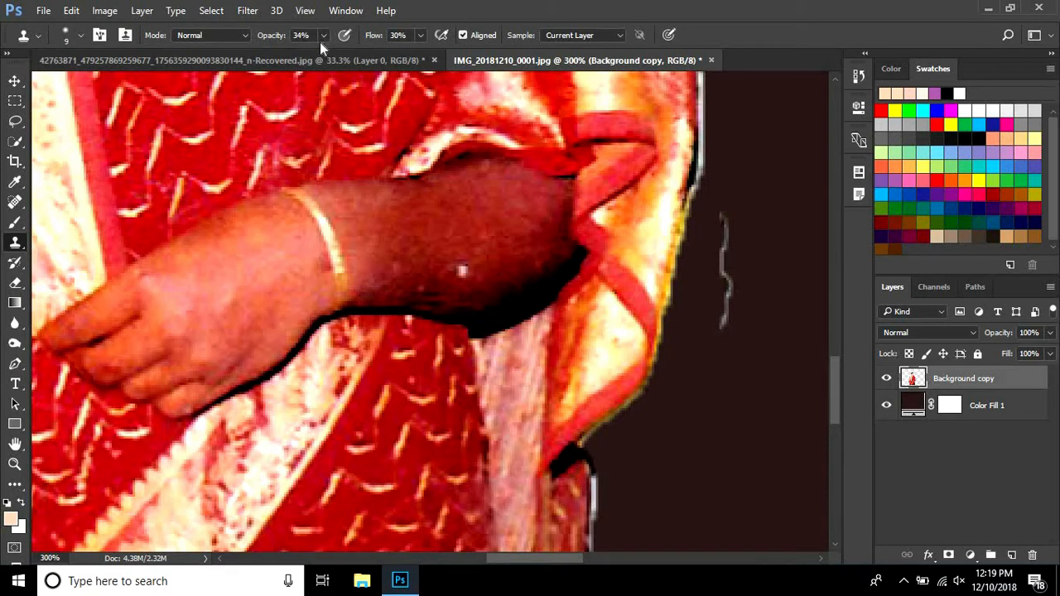
left_click(421, 34)
left_click_drag(413, 54, 465, 54)
left_click(473, 265)
left_click(451, 274)
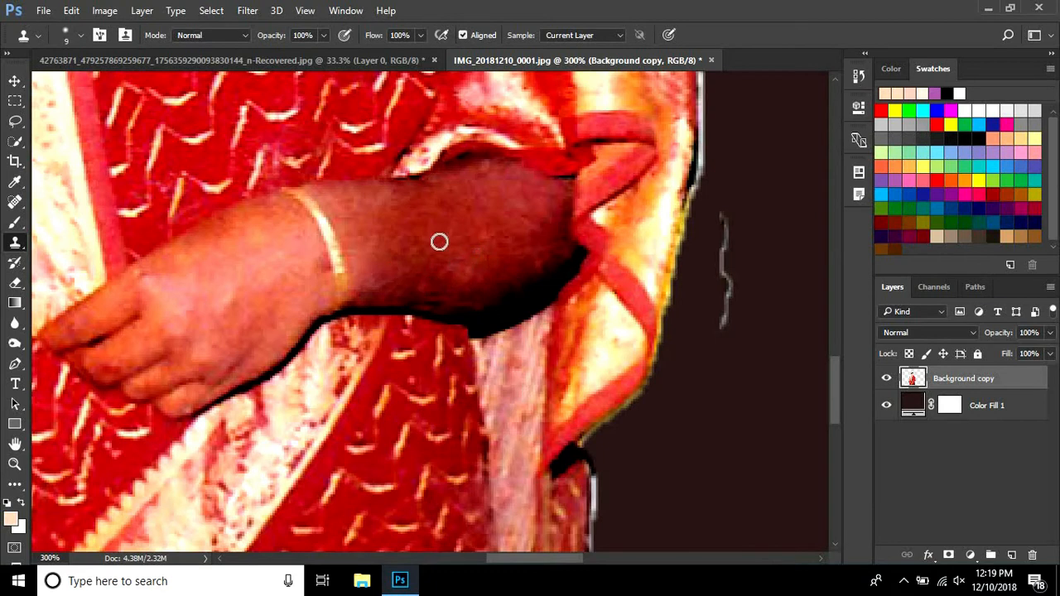
- Try to clone lighter hand skin over the dark forearm with a size 25 Clone Stamp at 55% opacity and 46% flow
key("bracketright")
key("bracketright")
key("bracketright")
key("bracketright")
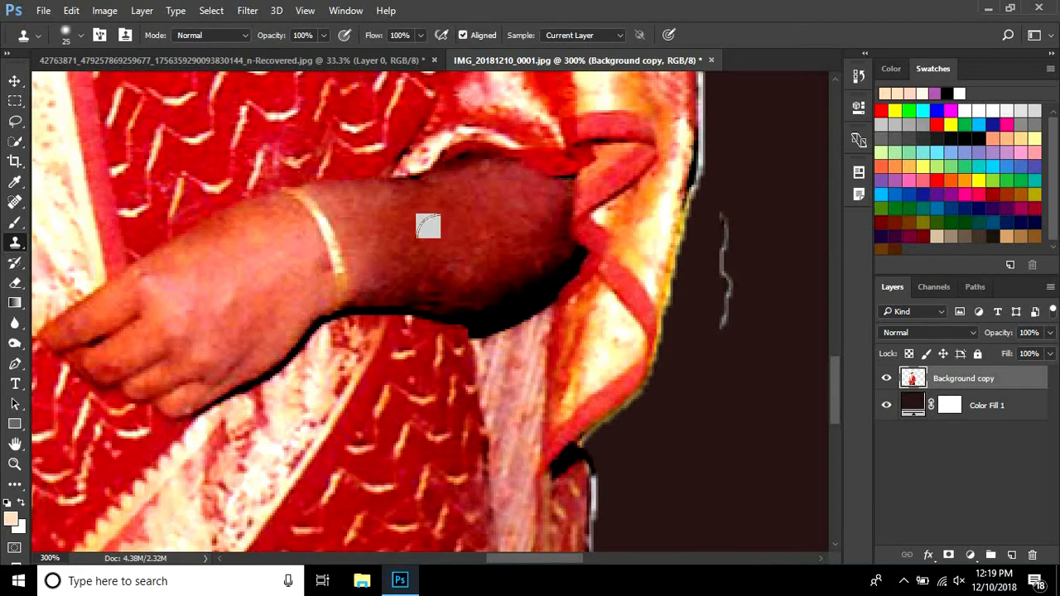
left_click(323, 35)
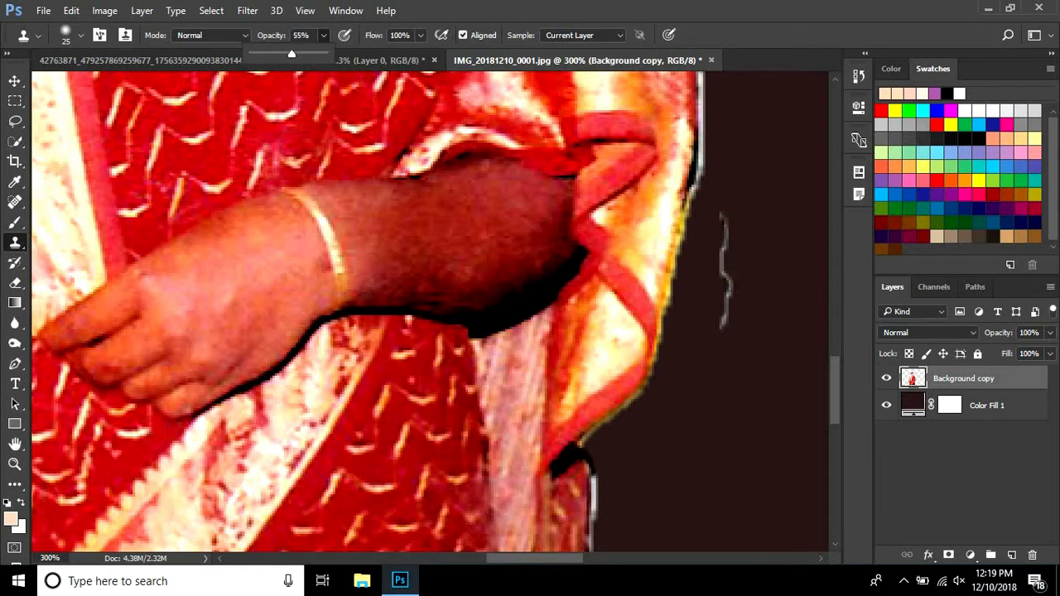
left_click(421, 35)
left_click(382, 51)
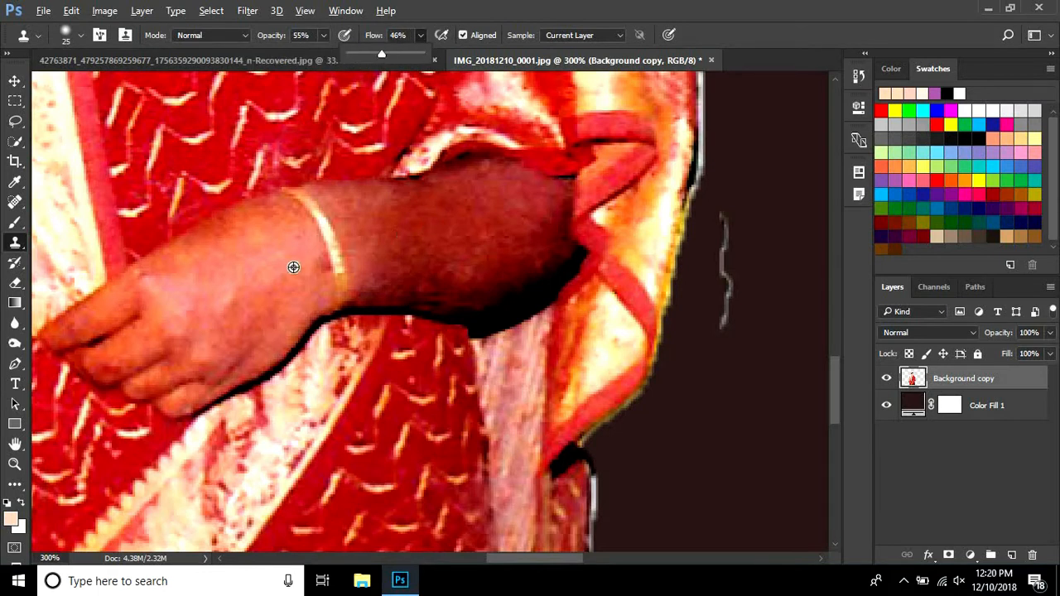
left_click(400, 226)
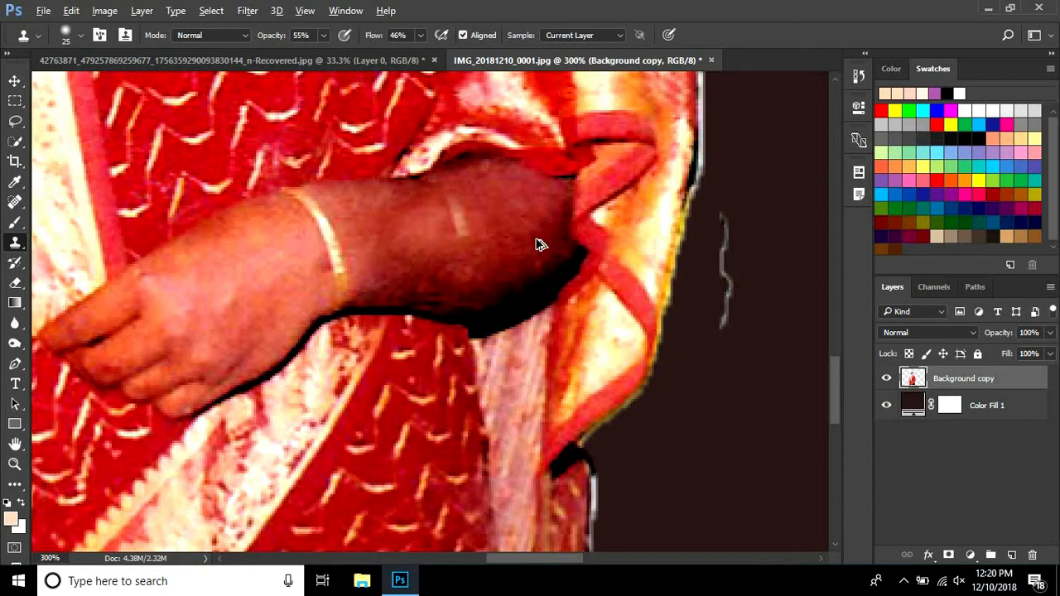
key("ctrl+minus")
key("ctrl+minus")
key("ctrl+minus")
key("ctrl+minus")
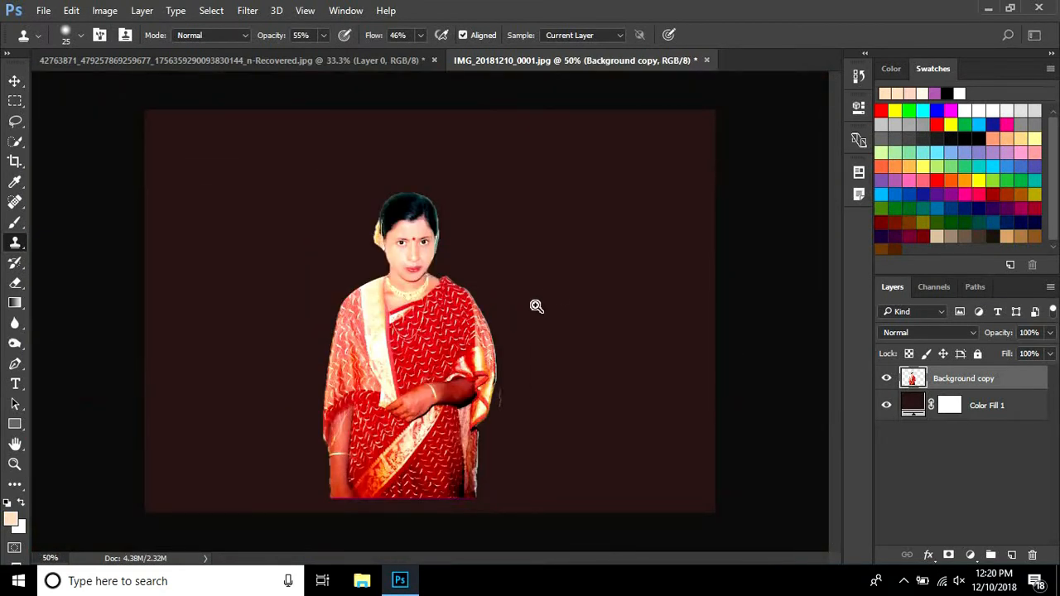
- Create a new layer above Background copy and set the Brush tool to 100% opacity and 100% flow
left_click(535, 303)
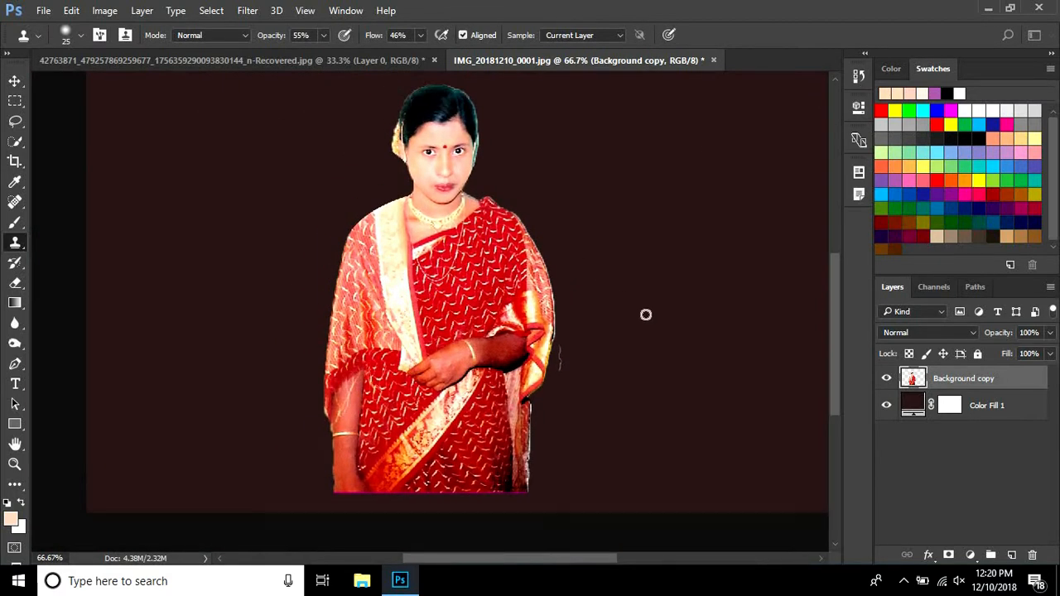
left_click(1009, 555)
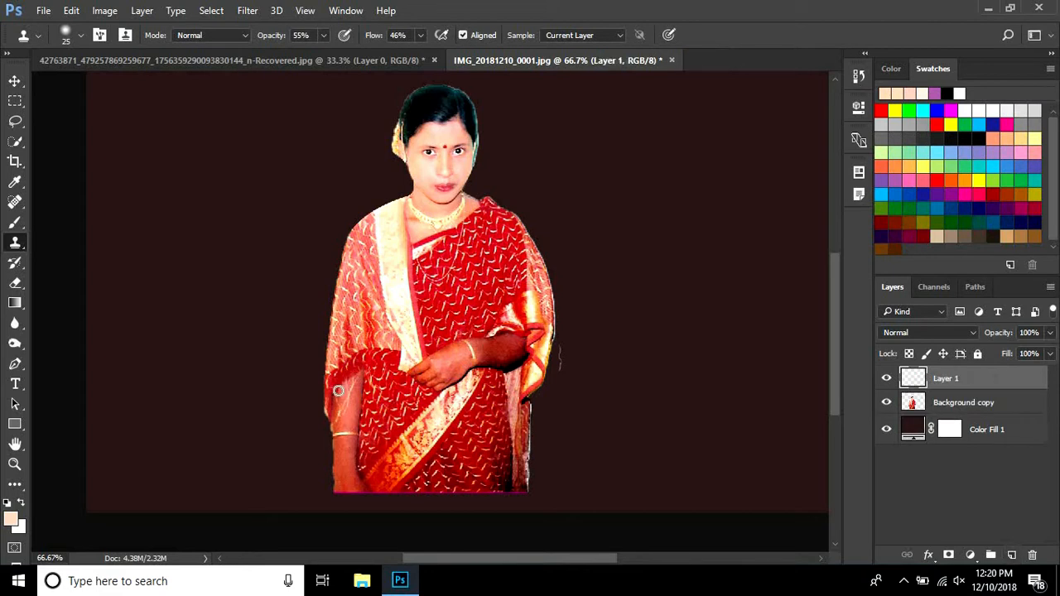
left_click(17, 224)
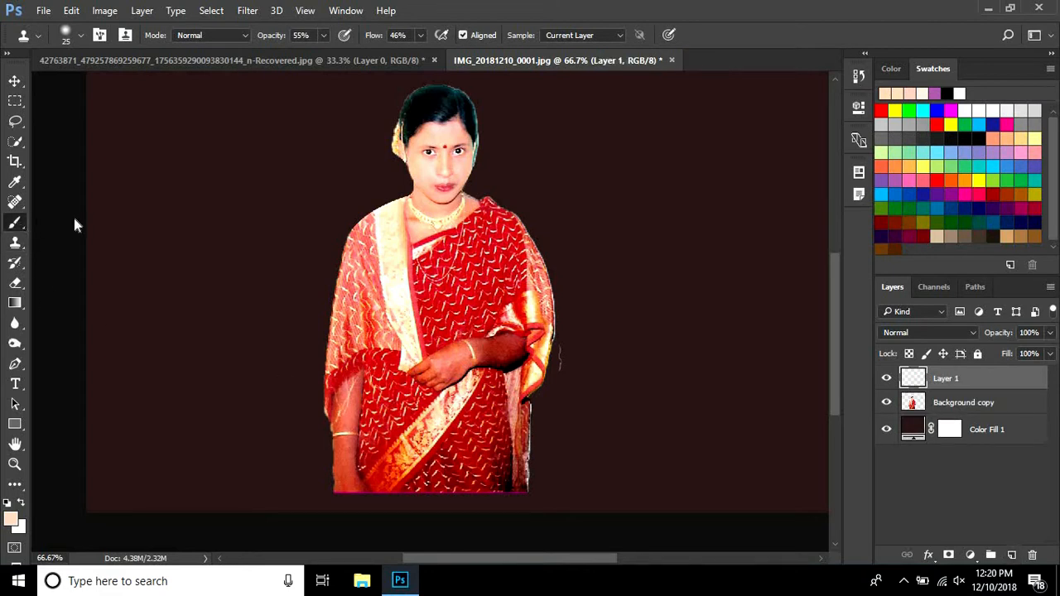
left_click(325, 35)
left_click(327, 53)
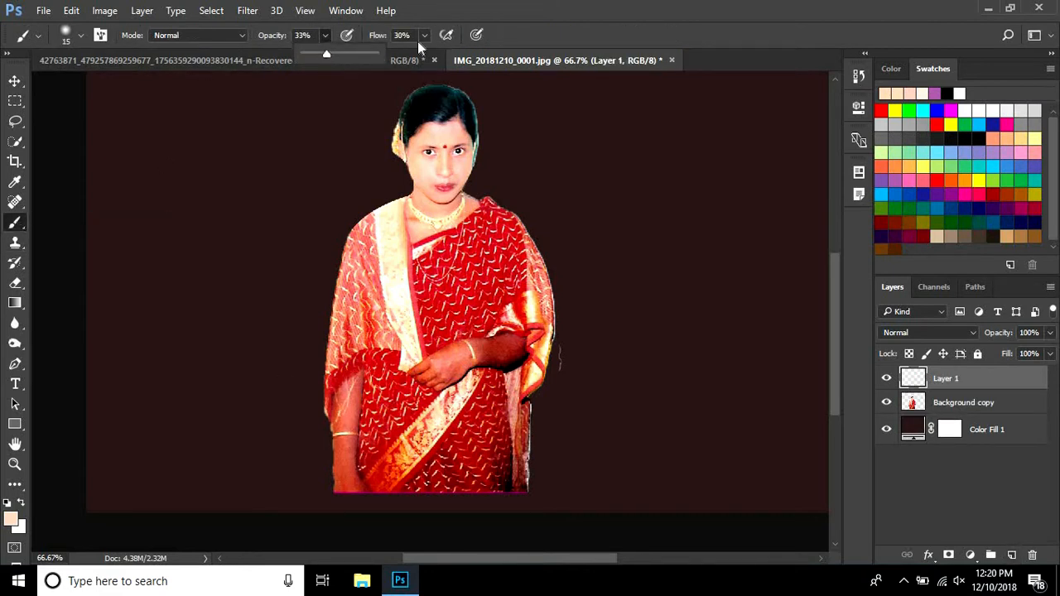
left_click(423, 34)
left_click_drag(423, 53, 474, 53)
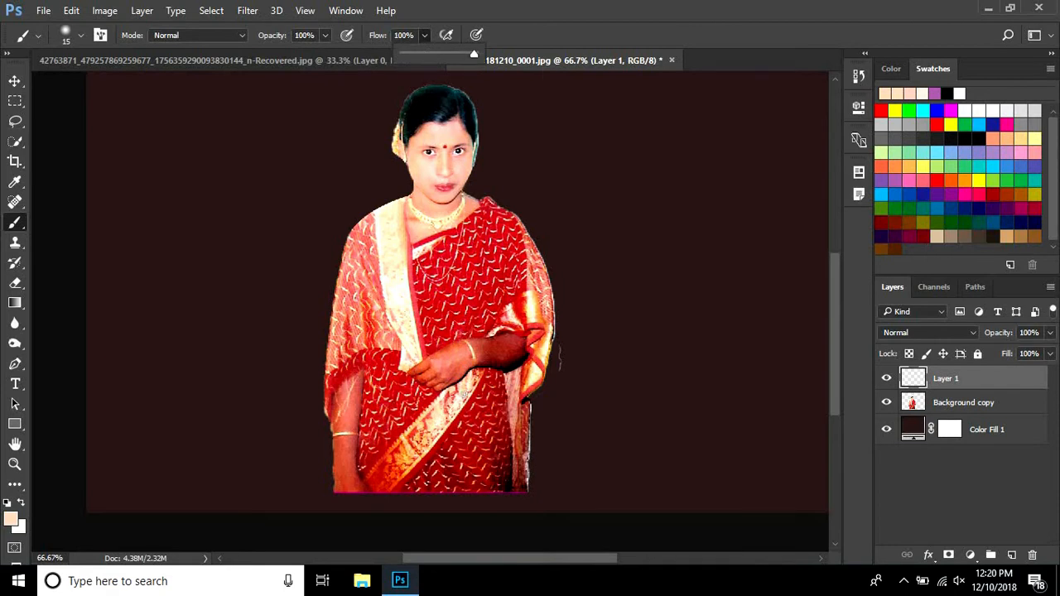
left_click(475, 373)
- Paint the skin tone over both forearms and hands on Layer 1 with a soft size 100 brush
key("bracketright")
key("bracketright")
key("bracketright")
key("bracketright")
key("bracketright")
key("bracketright")
key("bracketright")
key("bracketright")
key("bracketright")
key("bracketright")
key("bracketright")
key("bracketright")
mouse_move(497, 338)
left_mouse_down()
mouse_move(390, 387)
mouse_move(339, 390)
mouse_move(328, 414)
mouse_move(327, 505)
left_mouse_up()
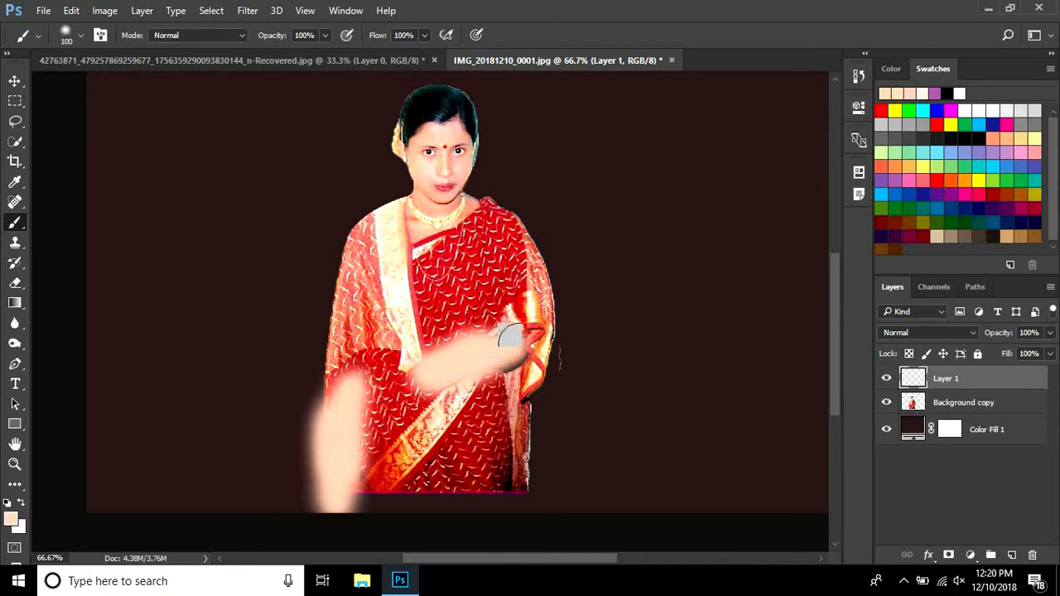
- Set the blend mode of Layer 1 to Multiply
left_click(929, 332)
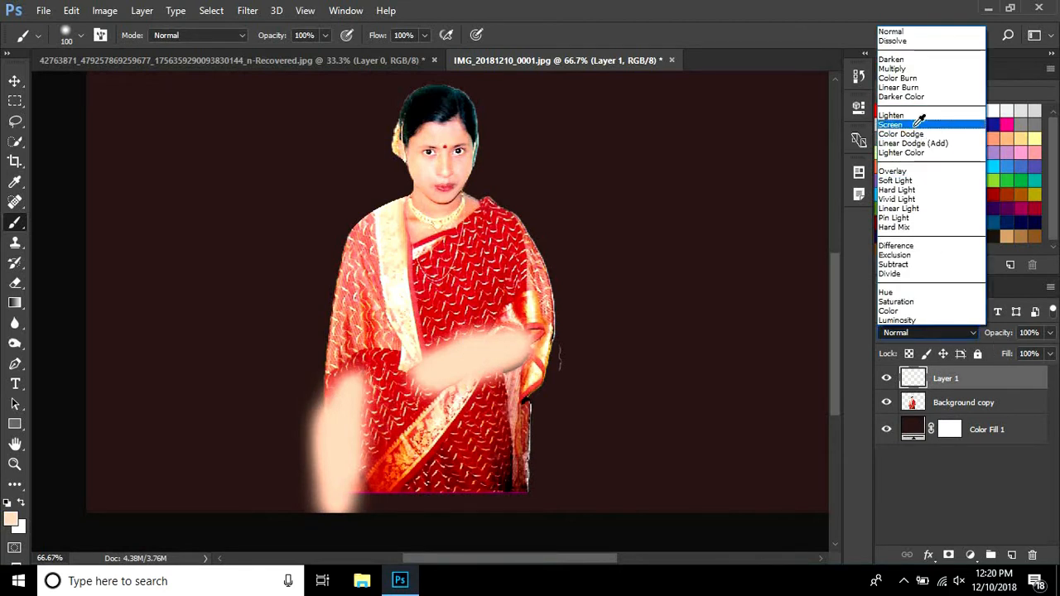
left_click(919, 119)
left_click(927, 335)
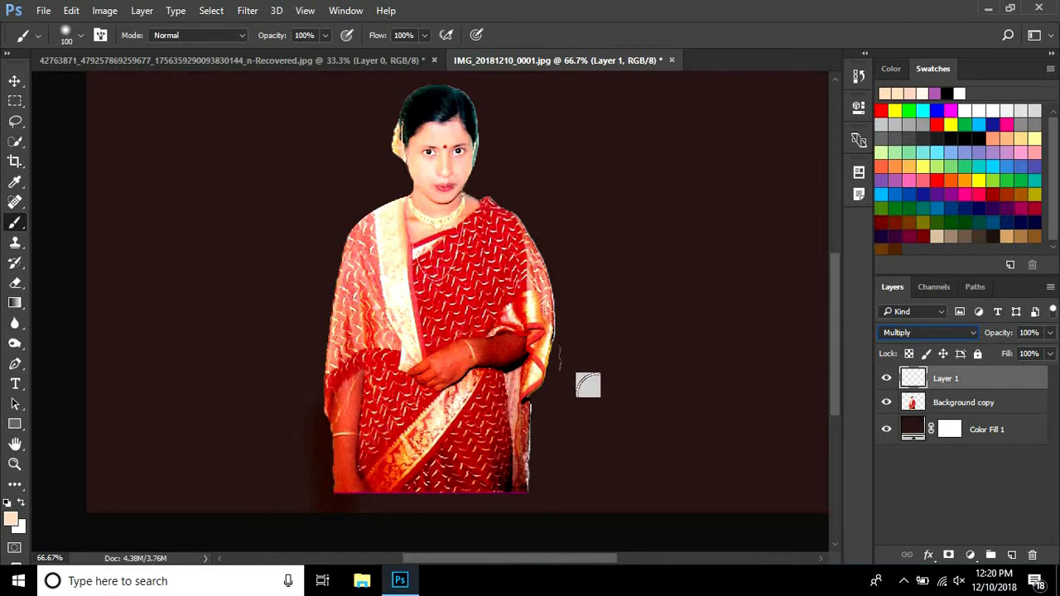
- Lighten the midtones of Layer 1 with a Curves adjustment, keeping it as a separate layer
left_click(524, 357, "ctrl")
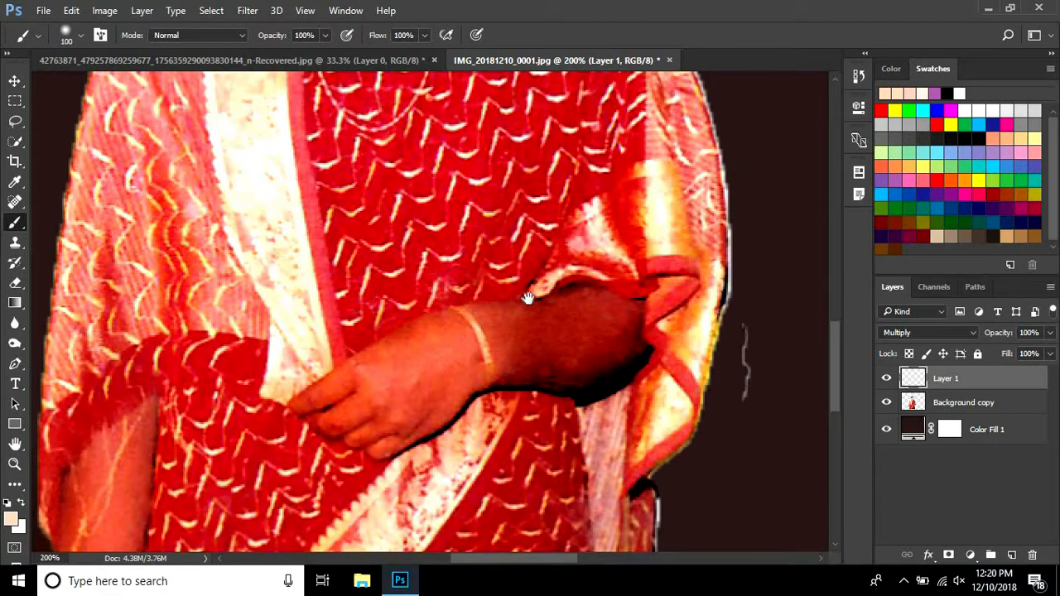
left_click_drag(566, 343, 496, 260)
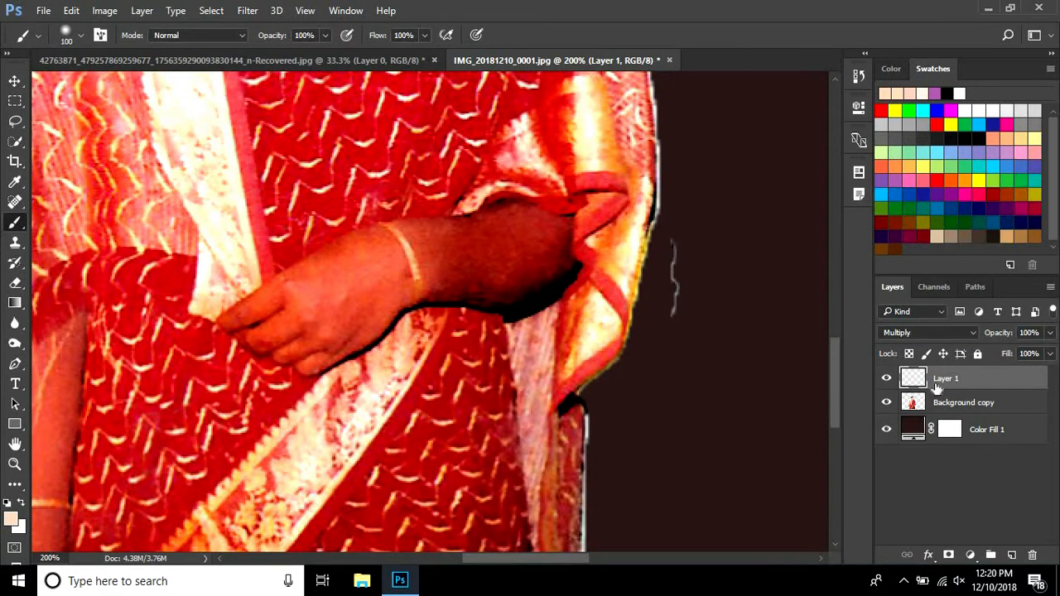
key("ctrl+m")
left_click_drag(708, 89, 889, 84)
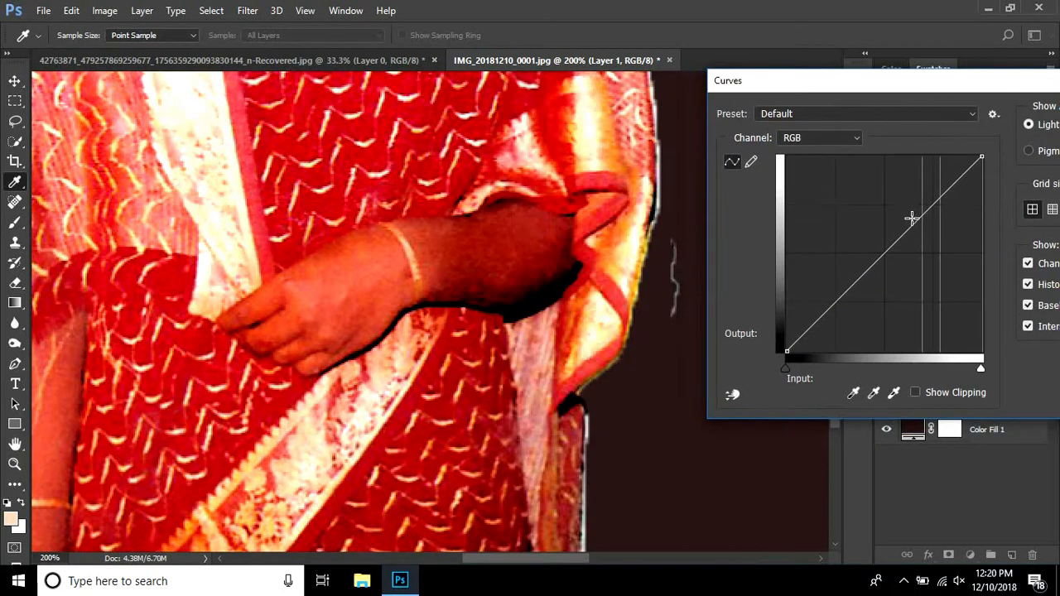
left_click_drag(886, 254, 856, 248)
key("b")
left_click(781, 208)
scroll(460, 261, "down", 2)
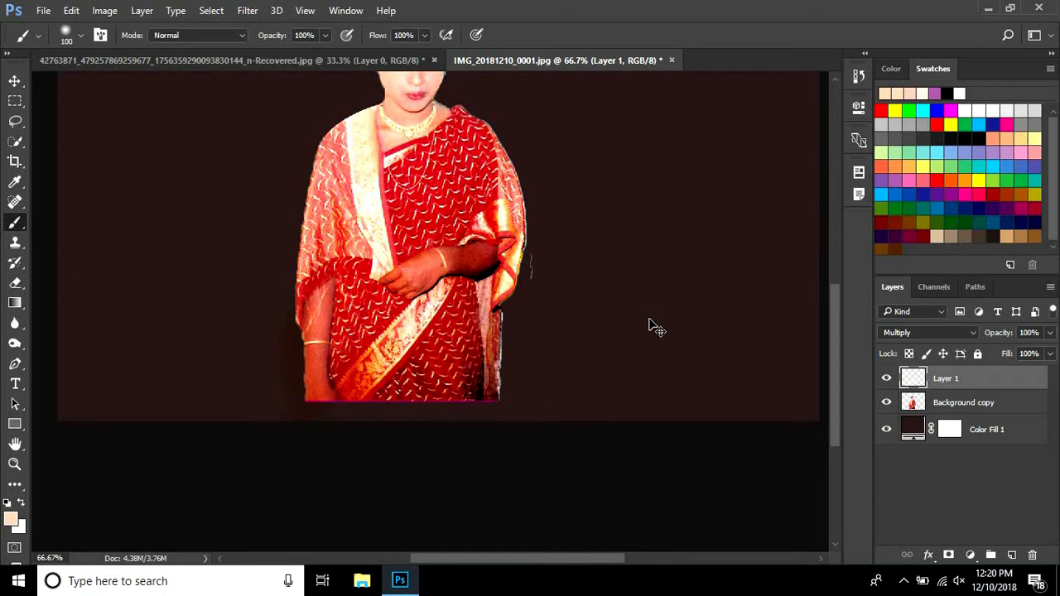
key("ctrl+e")
key("ctrl+z")
- Erase the rough outer edge of the lowered forearm on the Background copy layer
left_click(351, 282, "ctrl")
left_click(332, 386, "ctrl")
left_click_drag(329, 390, 457, 124)
key("alt+bracketleft")
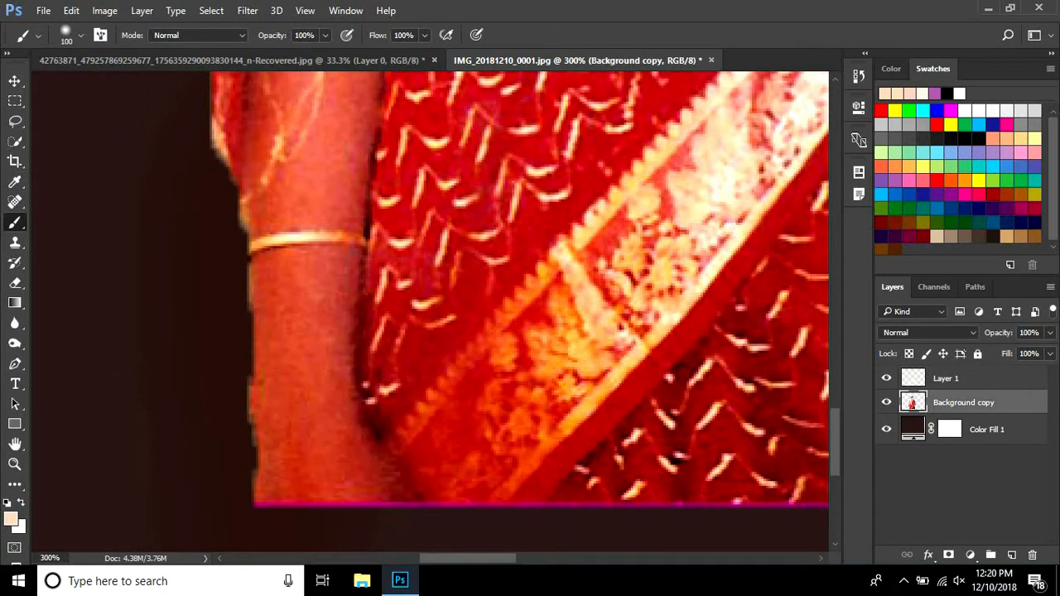
key("bracketleft")
key("bracketleft")
key("bracketleft")
key("bracketleft")
key("bracketleft")
key("bracketleft")
key("bracketleft")
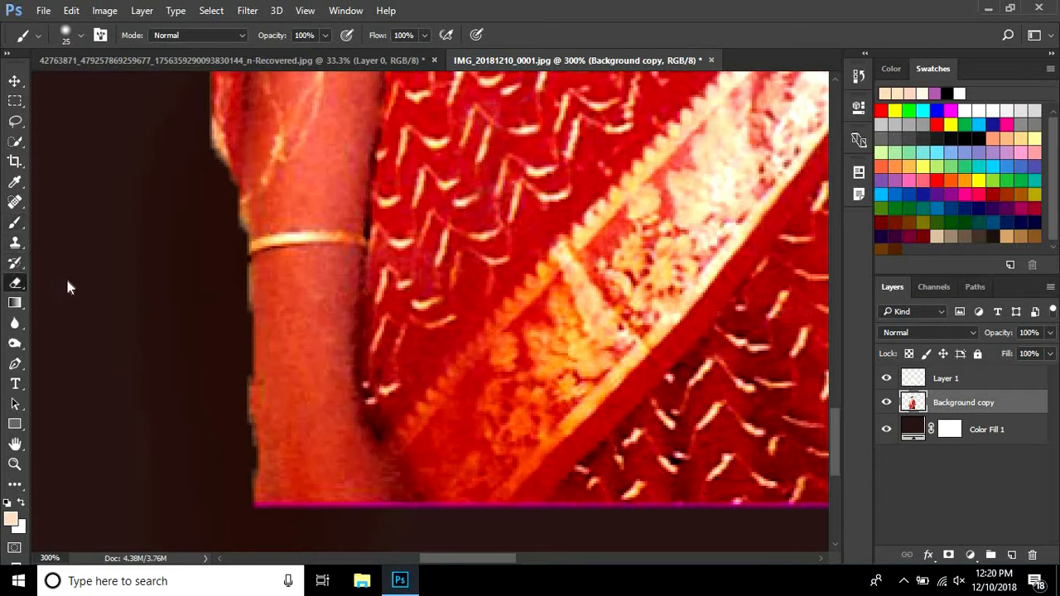
left_click(15, 283)
mouse_move(225, 370)
left_mouse_down()
mouse_move(237, 430)
mouse_move(226, 274)
mouse_move(222, 431)
left_mouse_up()
- Erase the purple line along the bottom of the sari and the rough sleeve edge with the size 13 eraser
left_click_drag(235, 472, 439, 479)
mouse_move(209, 139)
left_mouse_down()
mouse_move(194, 124)
mouse_move(229, 221)
mouse_move(225, 275)
mouse_move(274, 185)
left_mouse_up()
scroll(626, 276, "right", 3)
left_click_drag(626, 276, 655, 349)
left_click(651, 220, "alt")
left_click(545, 227, "alt")
left_click(563, 224, "alt")
left_click(576, 223, "alt")
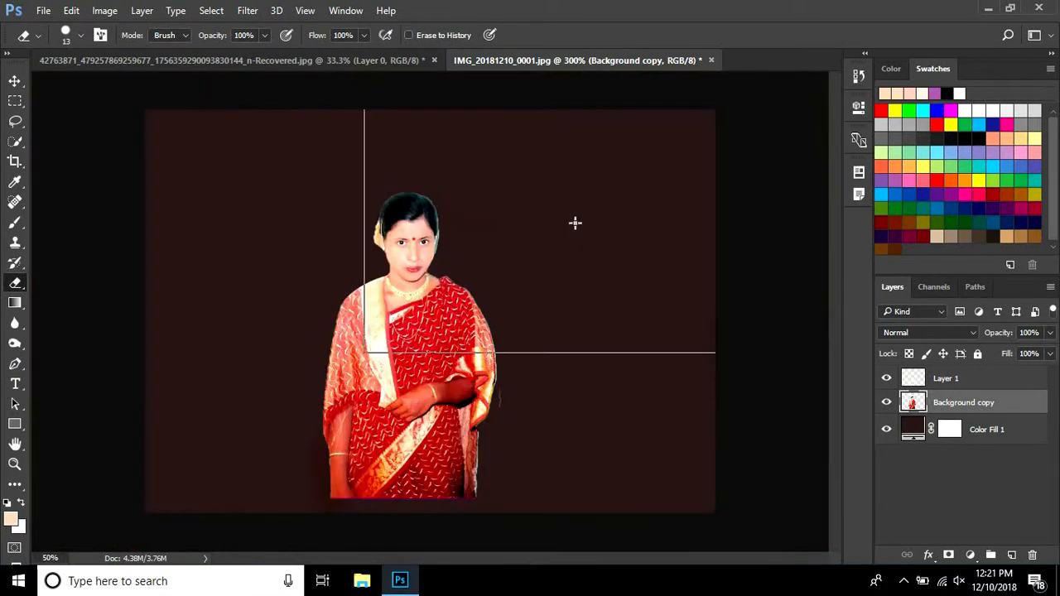
left_click(575, 224, "alt")
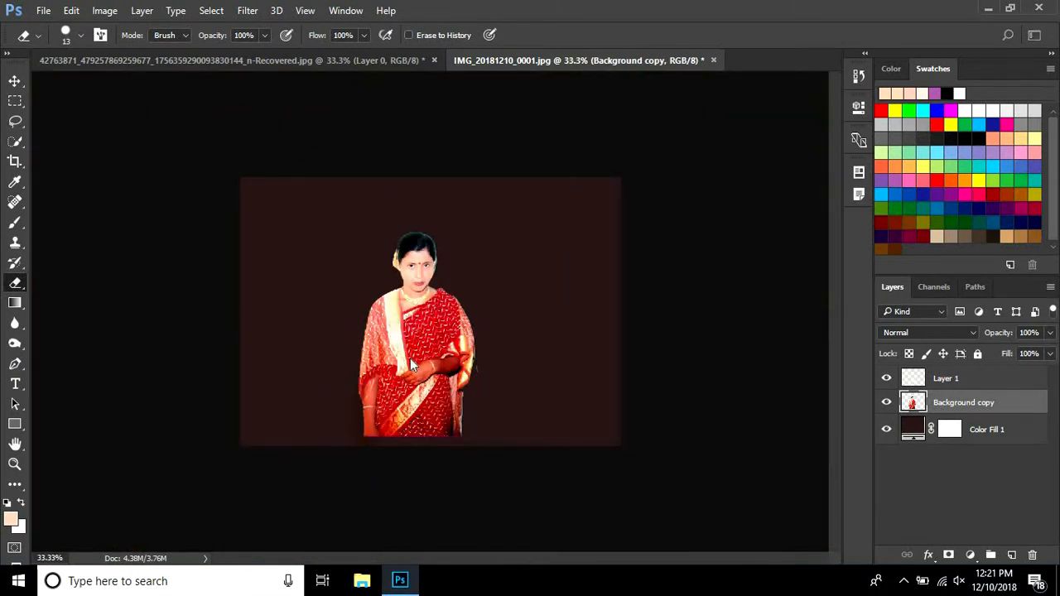
- Save the layered document to the Desktop in Photoshop format as IMG_20181210_0001
key("ctrl+shift+s")
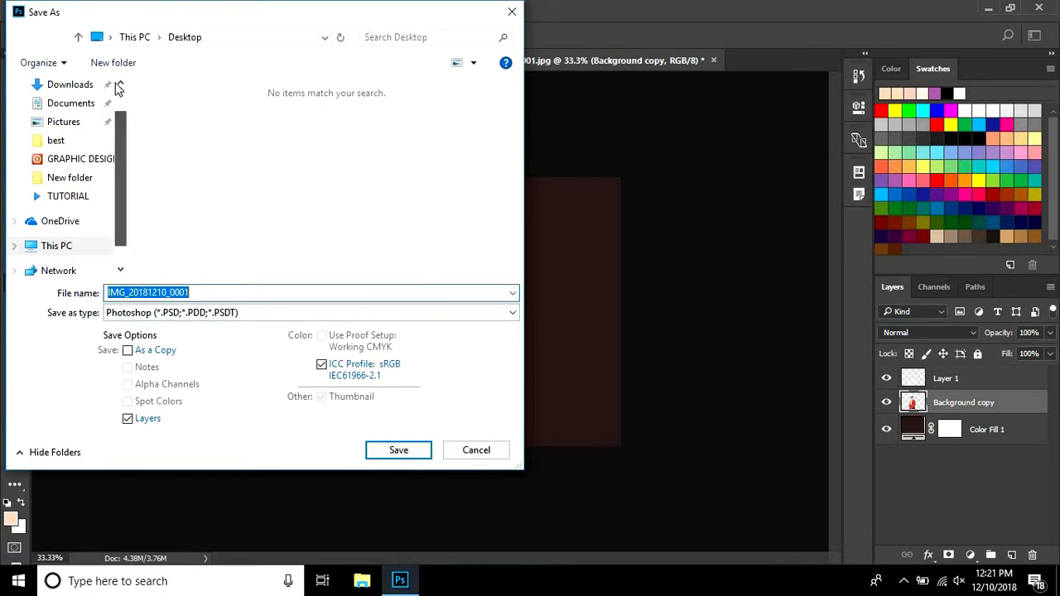
scroll(119, 95, "up", 1)
left_click(396, 454)
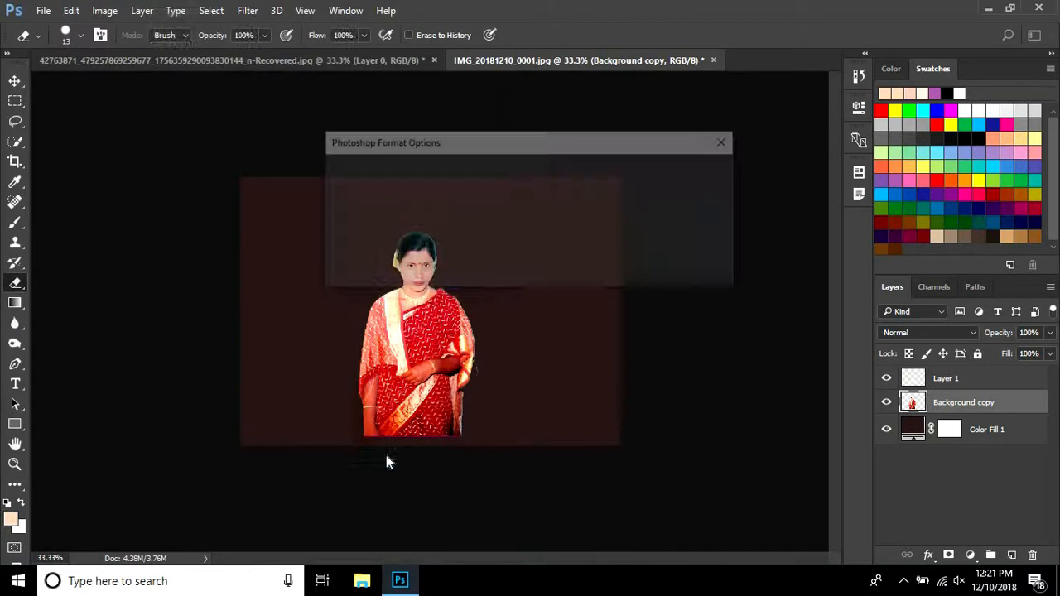
left_click(702, 173)
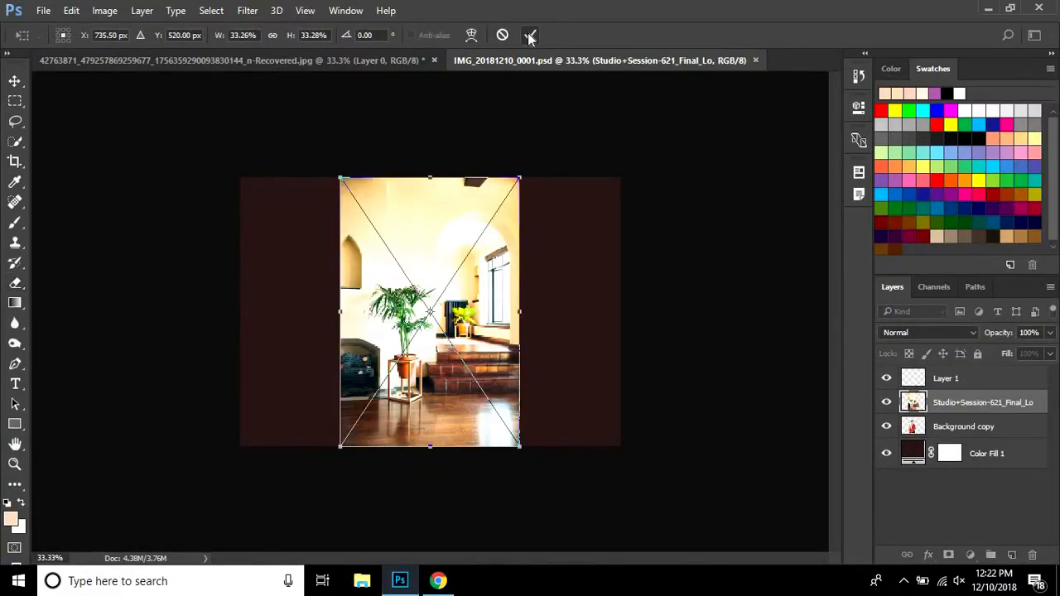
- Commit the placed Studio+Session-621_Final_Lo room image and move its layer below Background copy
left_click(531, 36)
key("e")
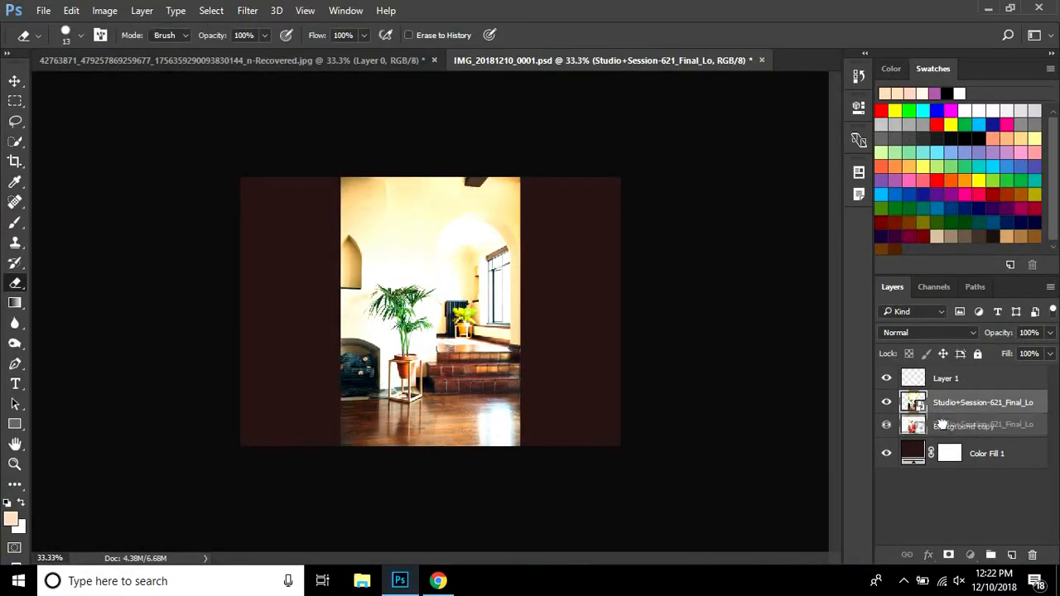
left_click_drag(958, 415, 961, 441)
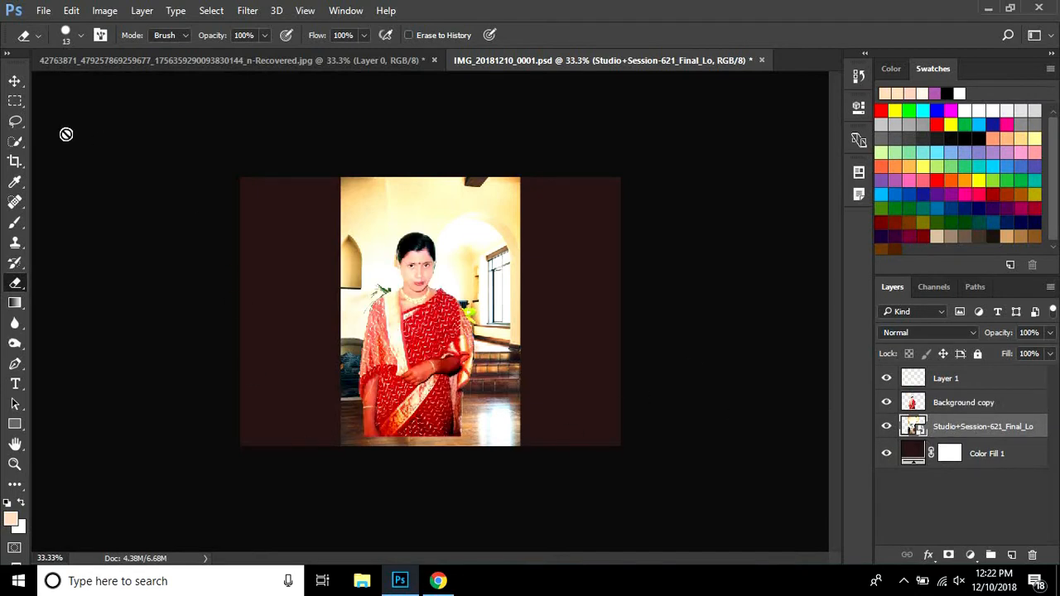
- Reposition the woman on the Background copy layer so her sari meets the lower edge of the room image
left_click(13, 82)
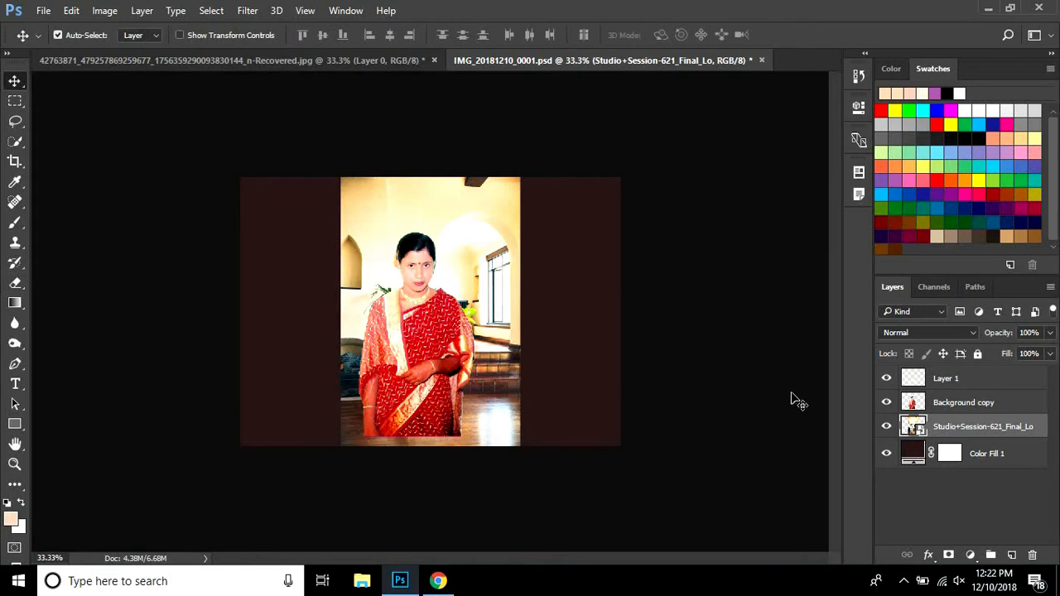
left_click(567, 338, "ctrl")
mouse_move(468, 246)
left_mouse_down()
mouse_move(461, 256)
mouse_move(458, 245)
left_mouse_up()
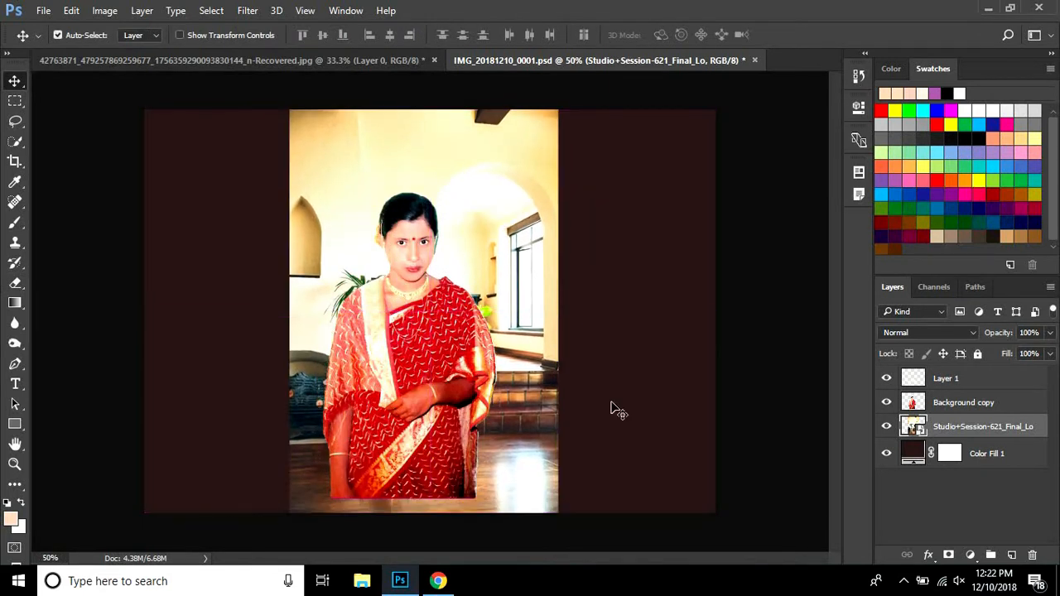
left_click(953, 404)
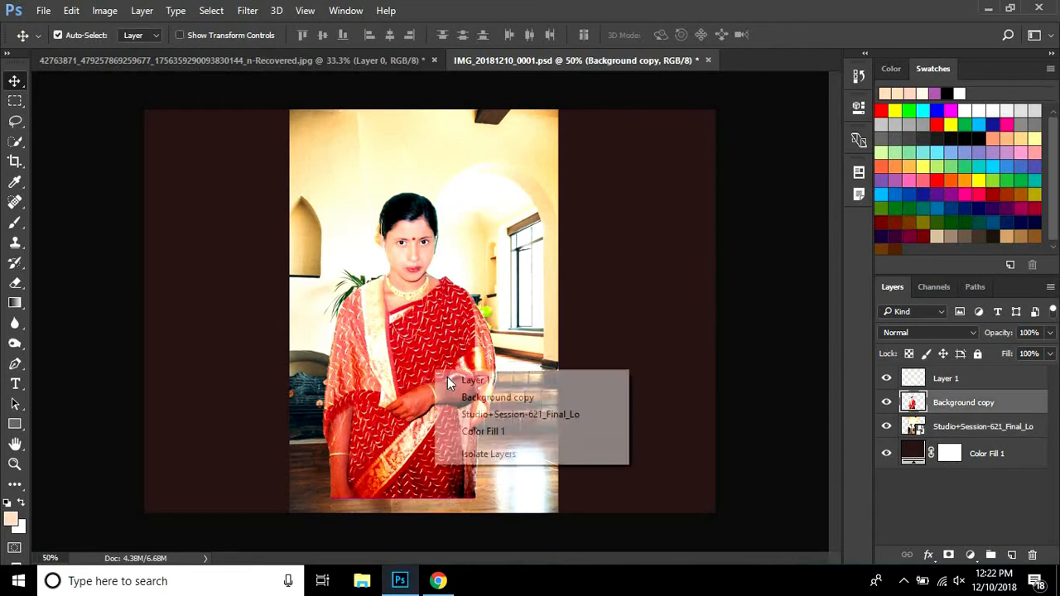
right_click(448, 381)
left_click(497, 378)
right_click(436, 362)
left_click(443, 367)
left_click_drag(429, 369, 446, 378)
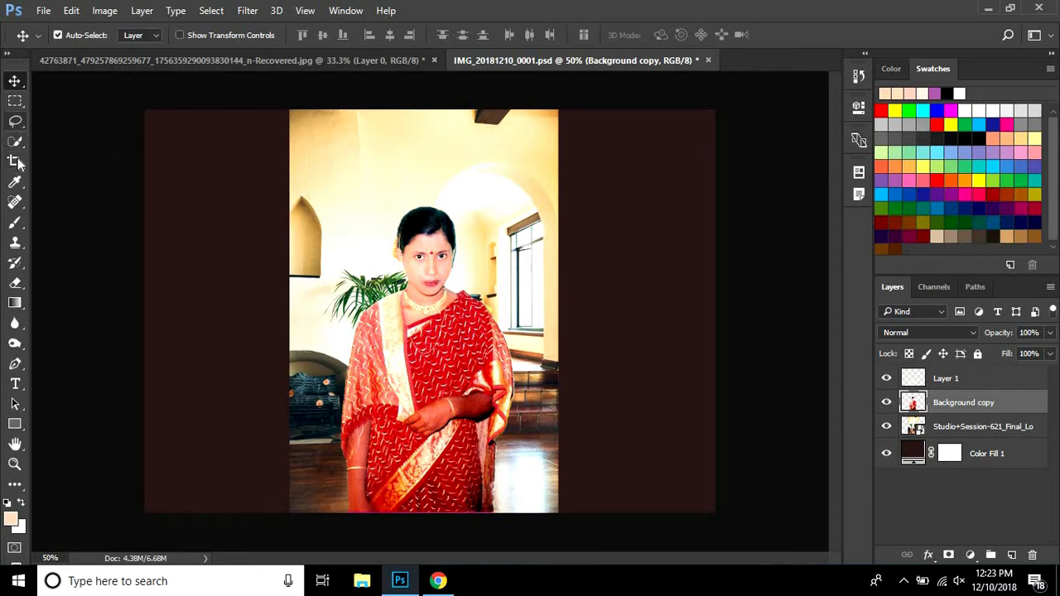
- Crop the canvas to the side edges of the room image, removing the dark brown strips
left_click(18, 162)
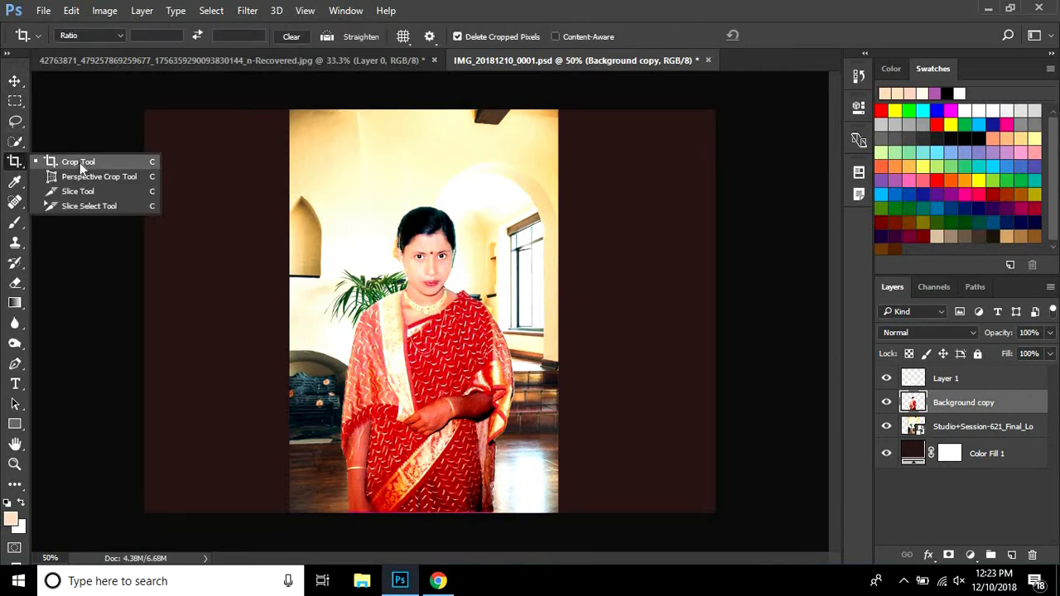
left_click(78, 162)
left_click_drag(196, 312, 221, 302)
left_click_drag(646, 311, 565, 311)
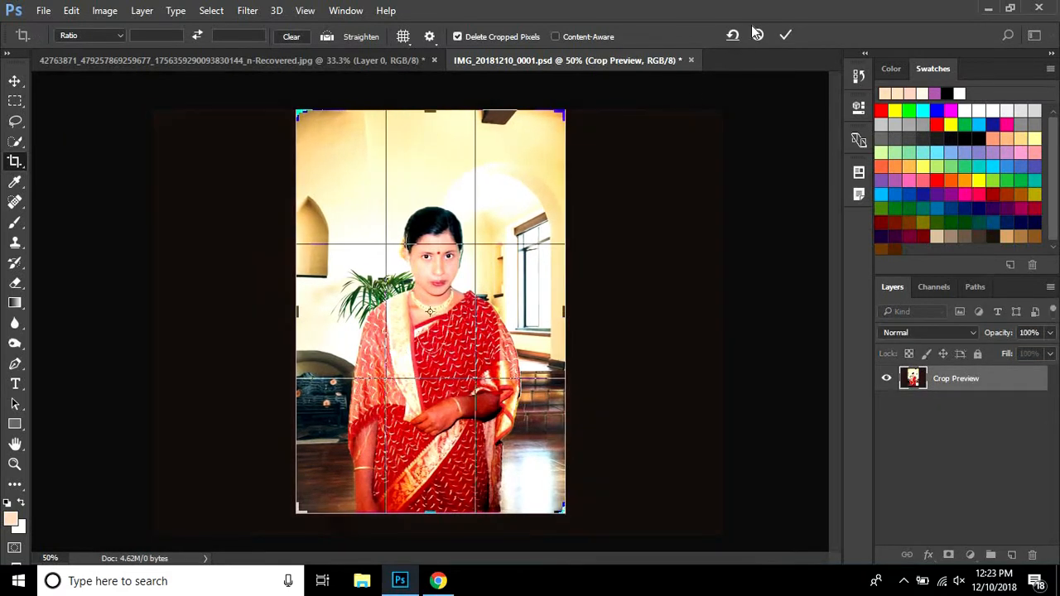
left_click(786, 35)
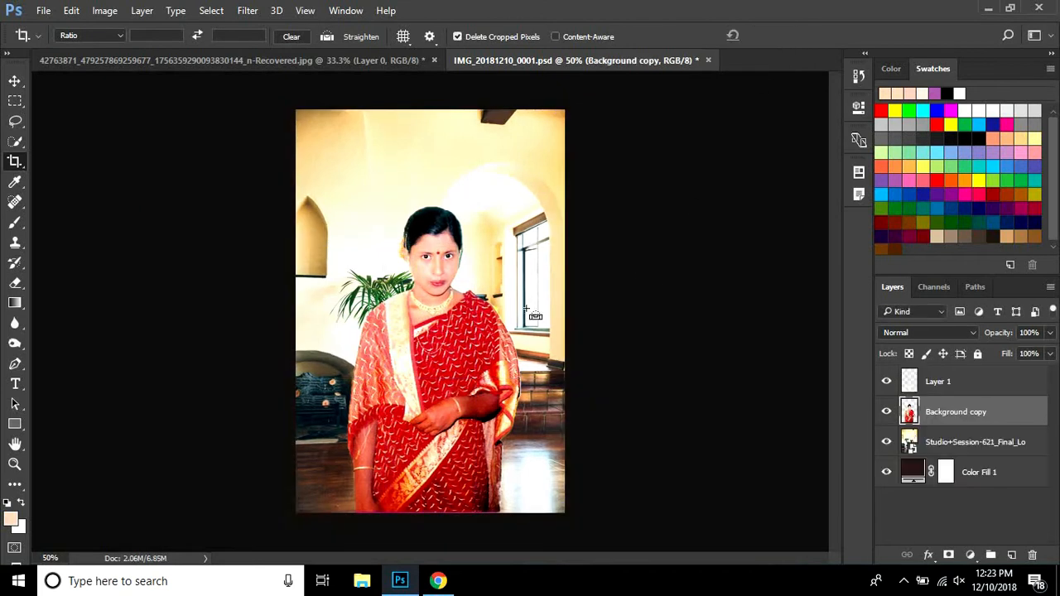
- Resize the image proportionally to a width of 3.5 inches at 300 pixels per inch
scroll(506, 294, "up", 1)
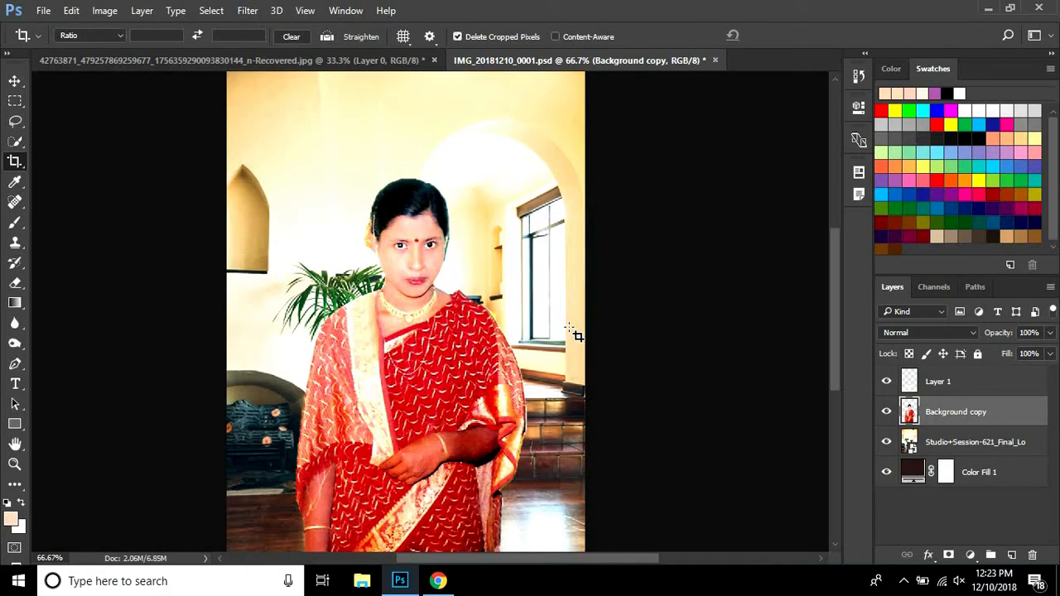
scroll(577, 335, "down", 1)
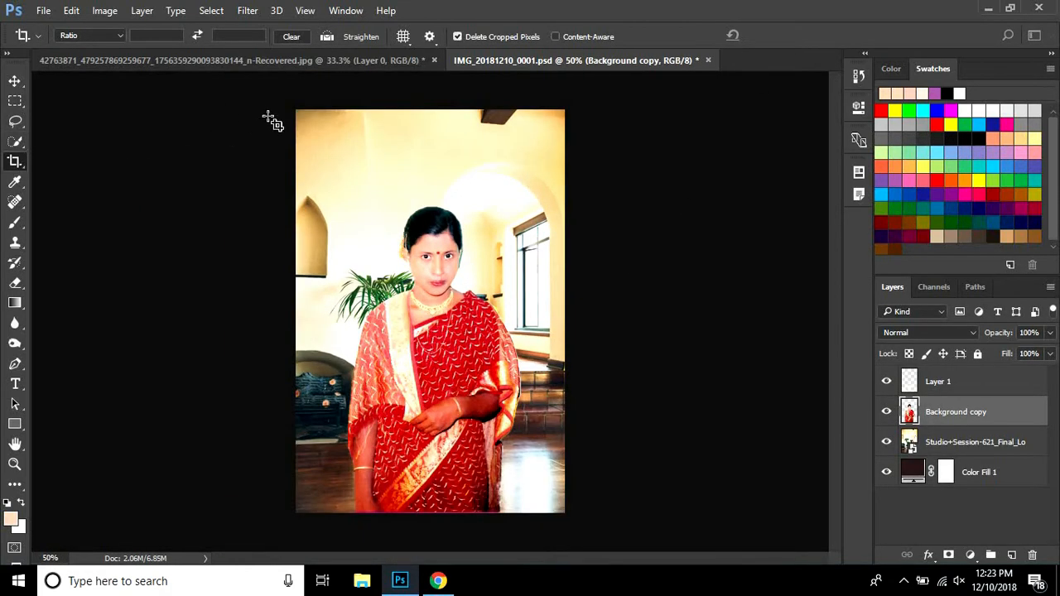
left_click(104, 10)
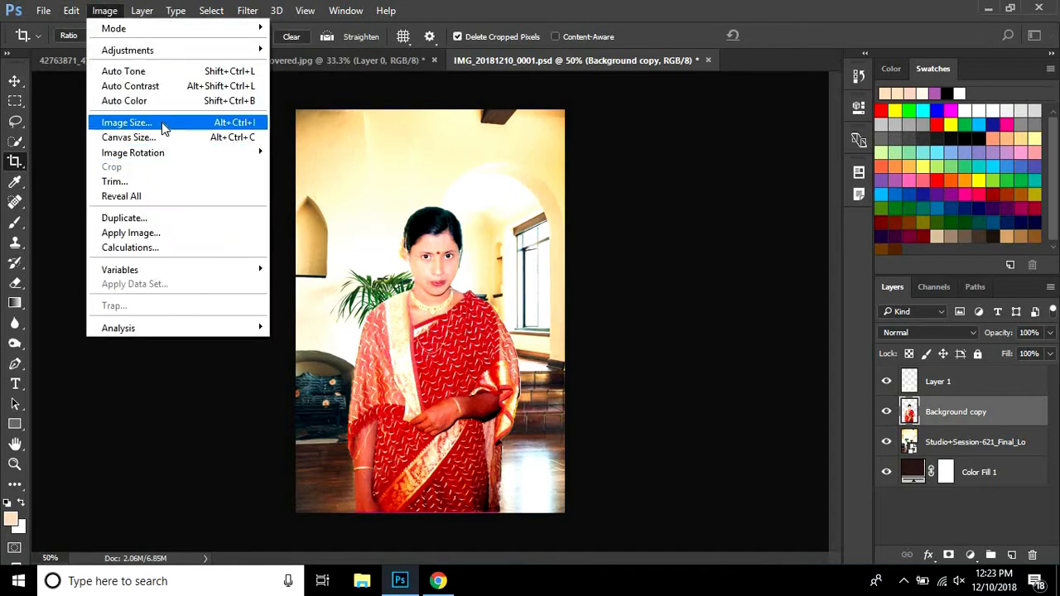
left_click(162, 121)
key("Tab")
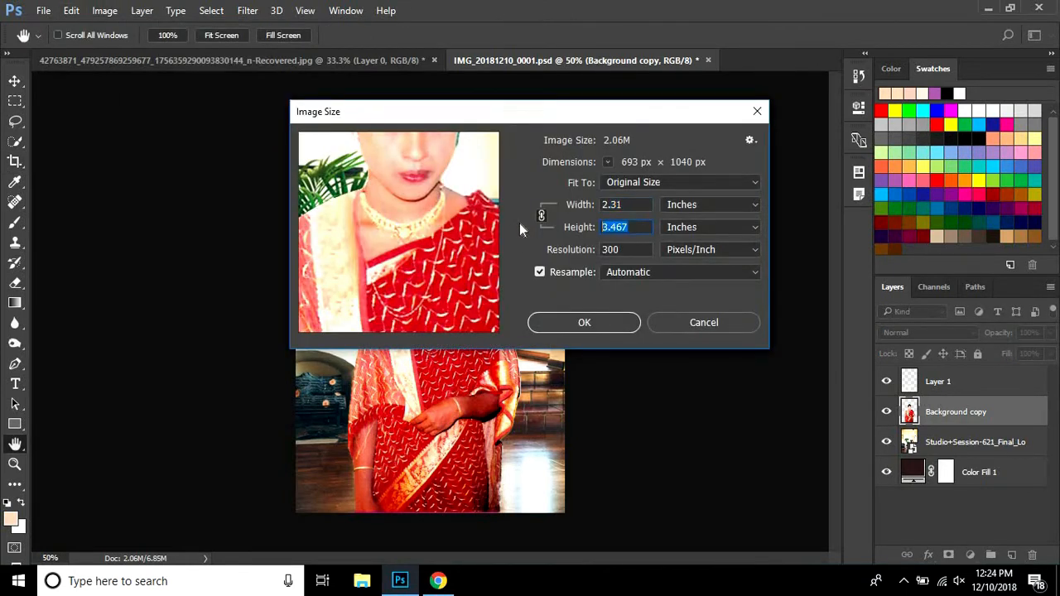
type("4")
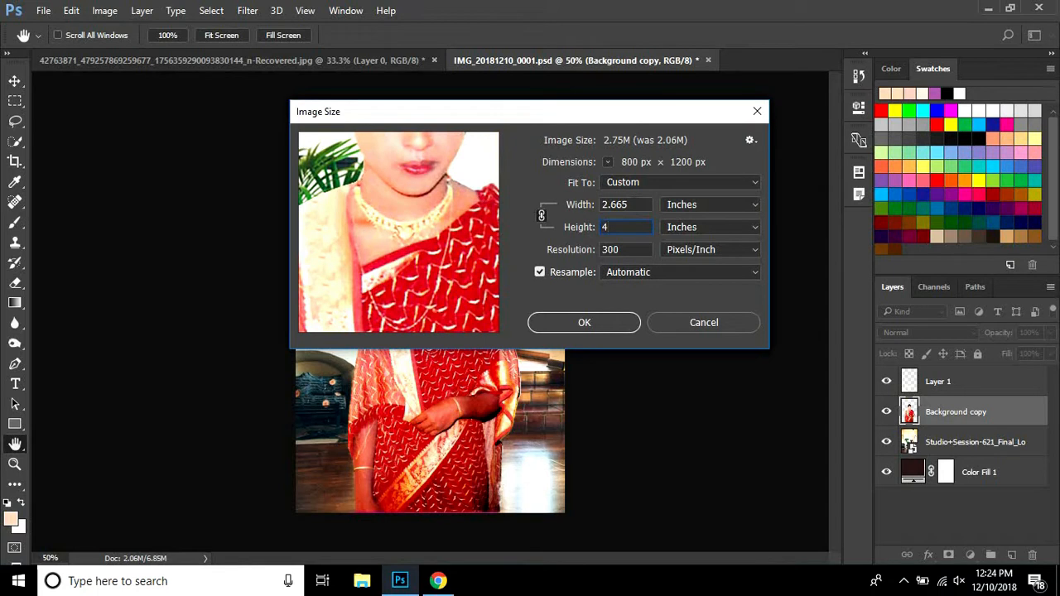
type("3.")
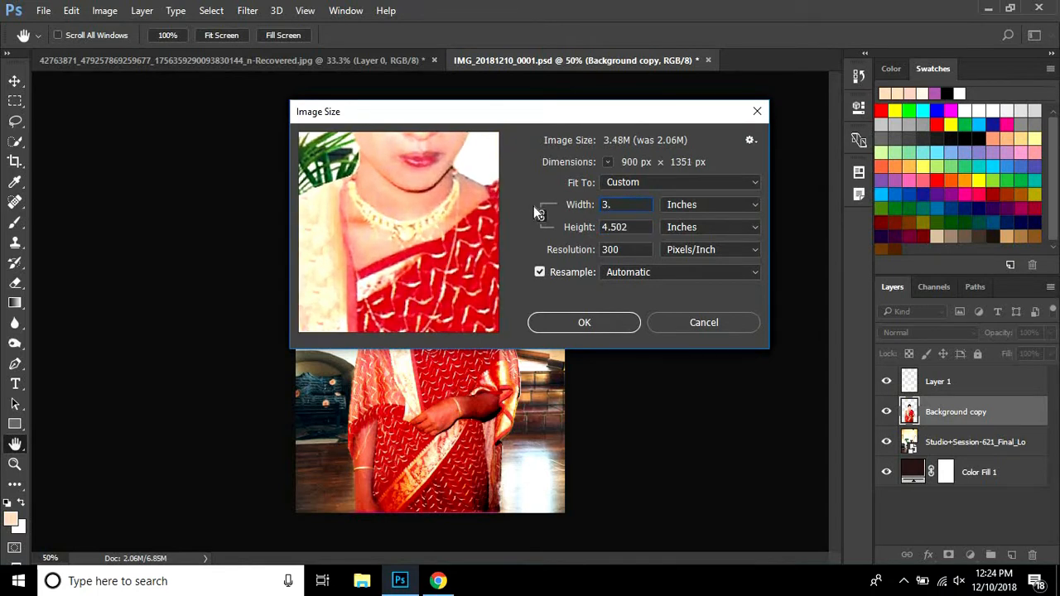
type("5")
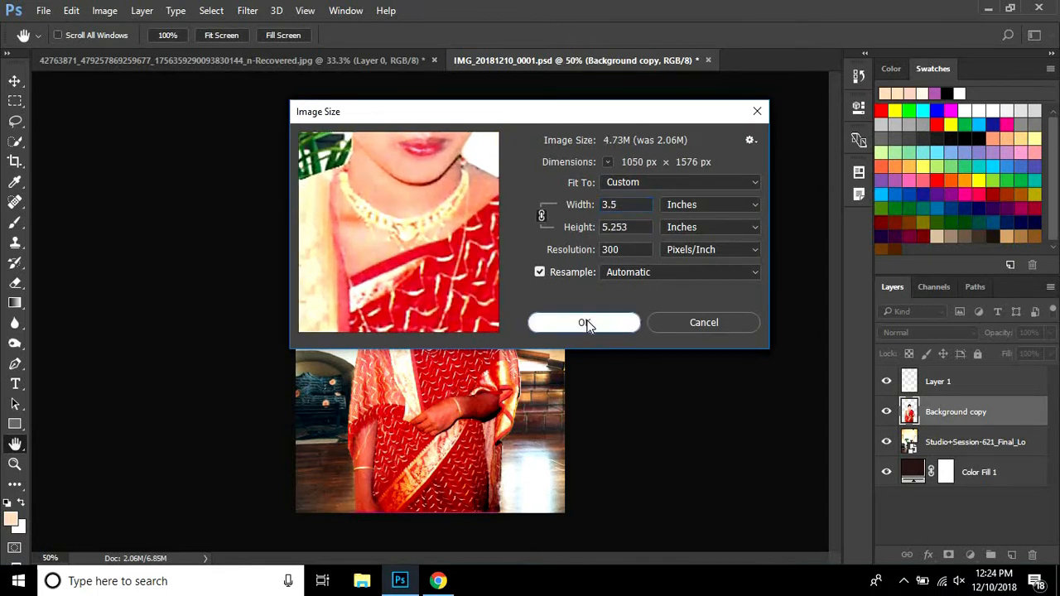
left_click(585, 323)
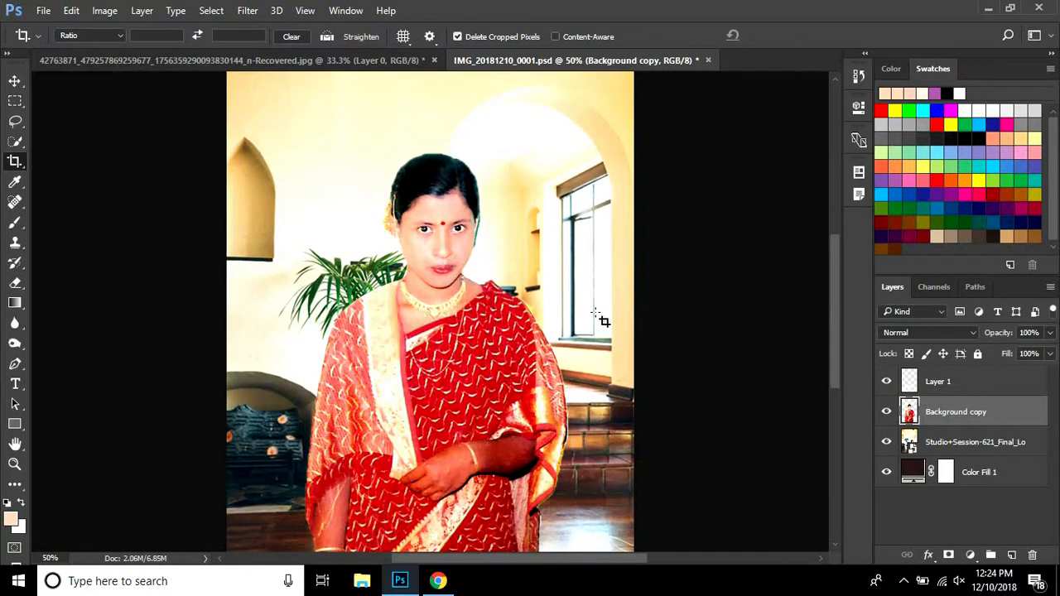
- Inspect the resized portrait as a whole and close up around the face and shoulders
key("ctrl+minus")
key("ctrl+minus")
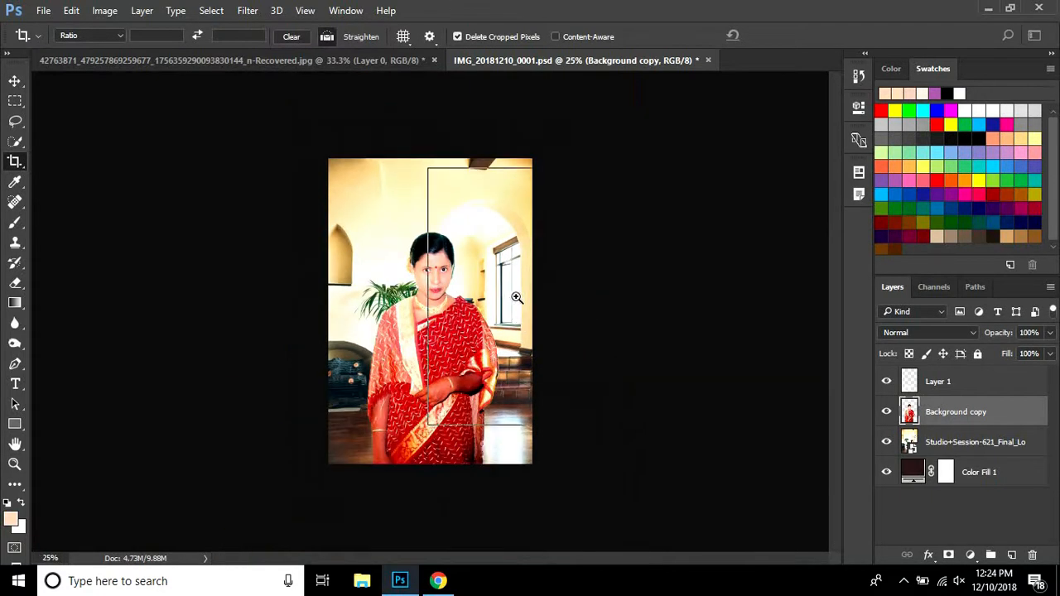
key("ctrl+plus")
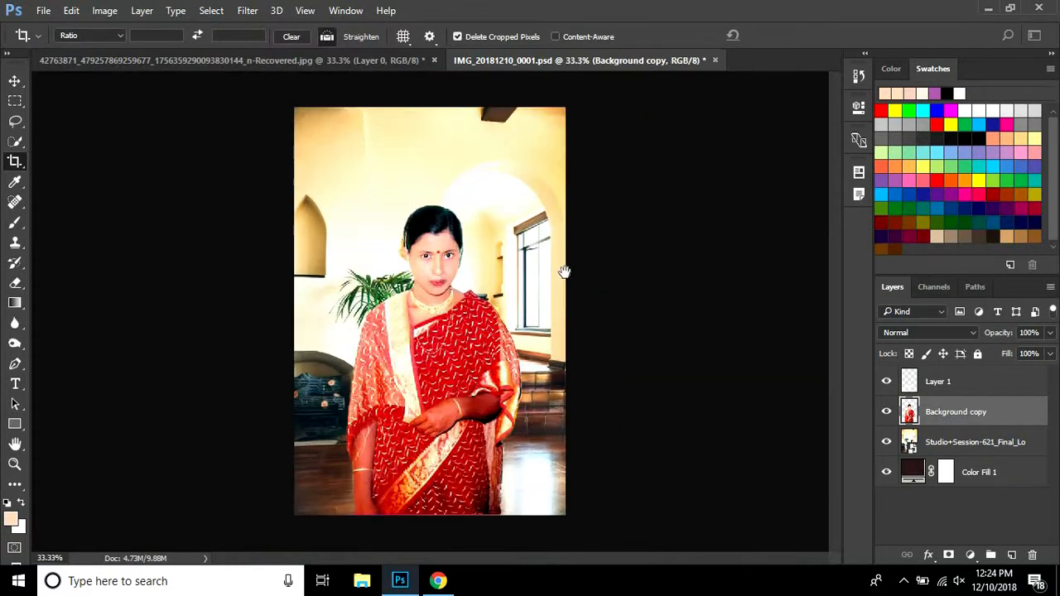
left_click(470, 280)
left_click(469, 281)
left_click(470, 281)
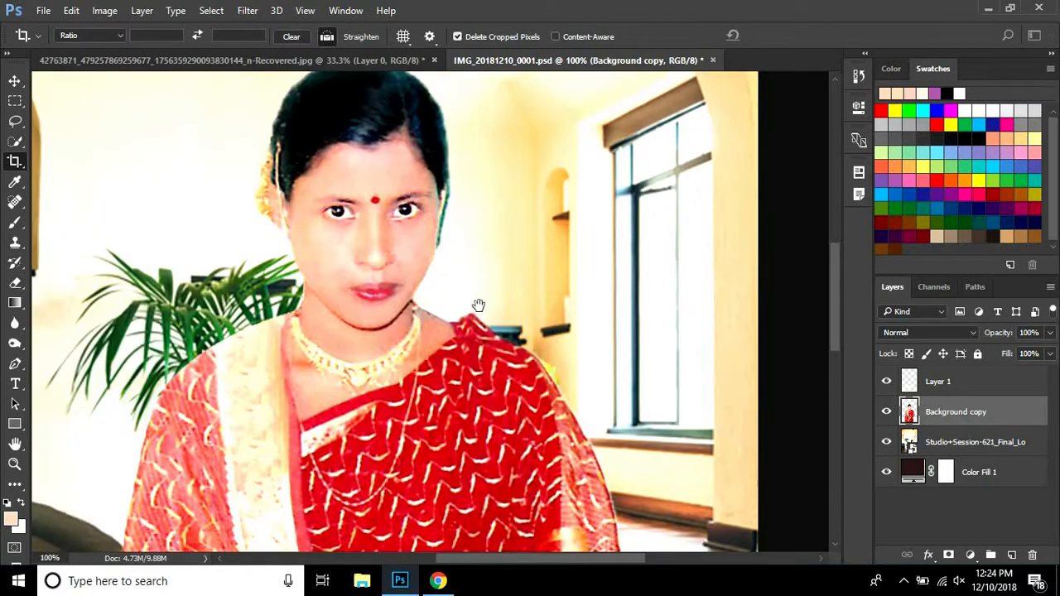
left_click(480, 308, "alt")
left_click(658, 312, "alt")
left_click(658, 312, "alt")
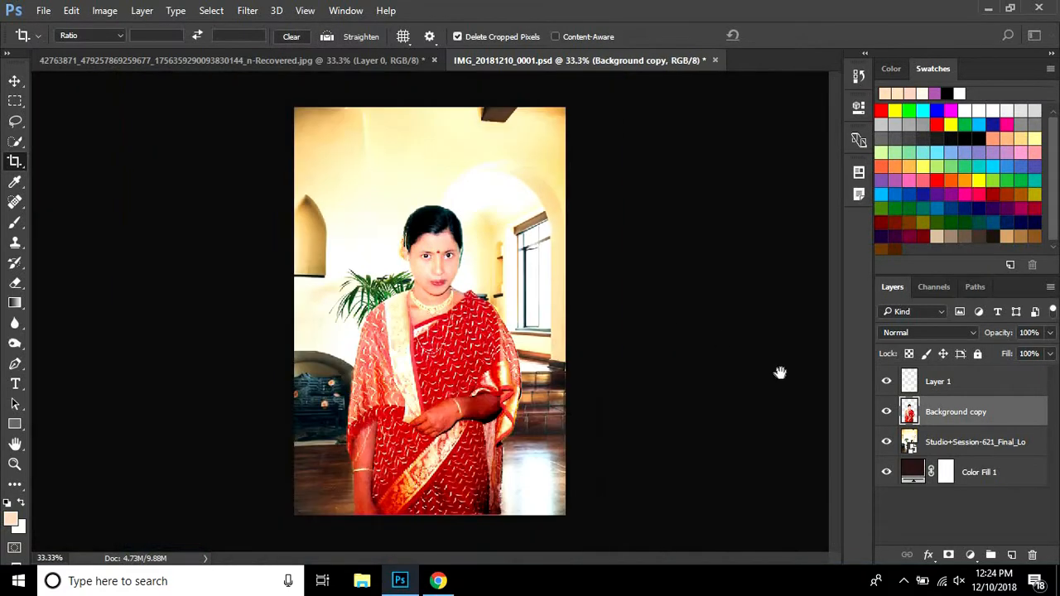
left_click(679, 328, "alt")
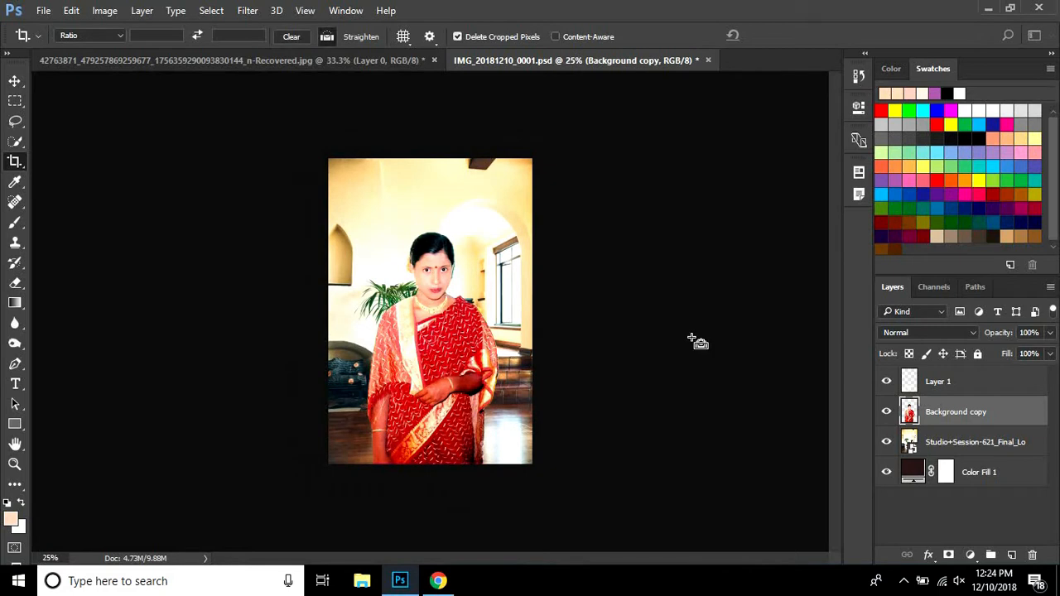
- Flatten all layers into a single Background layer
left_click(146, 13)
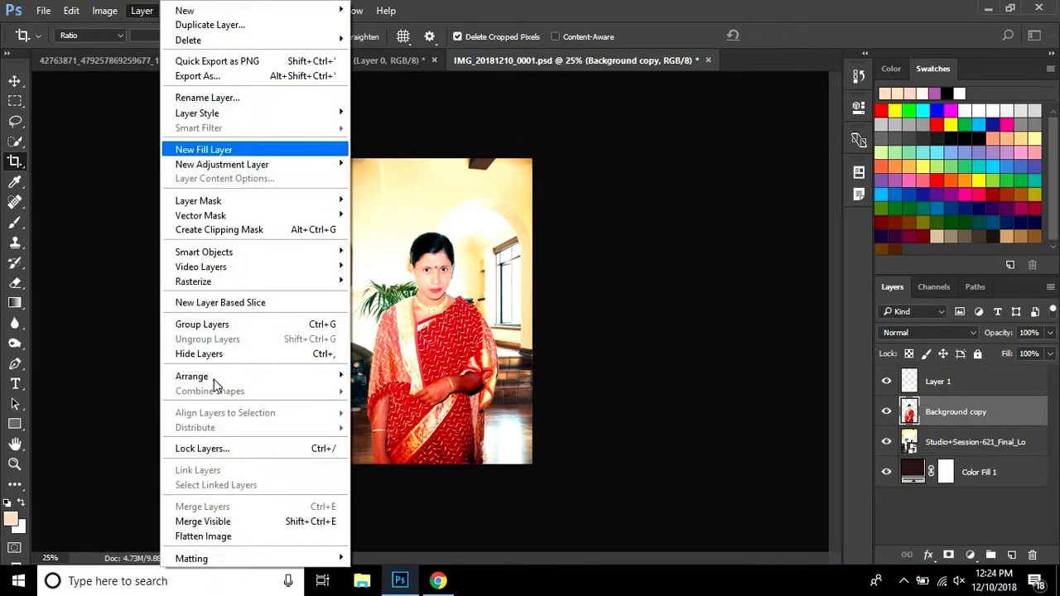
left_click(233, 537)
key("ctrl+plus")
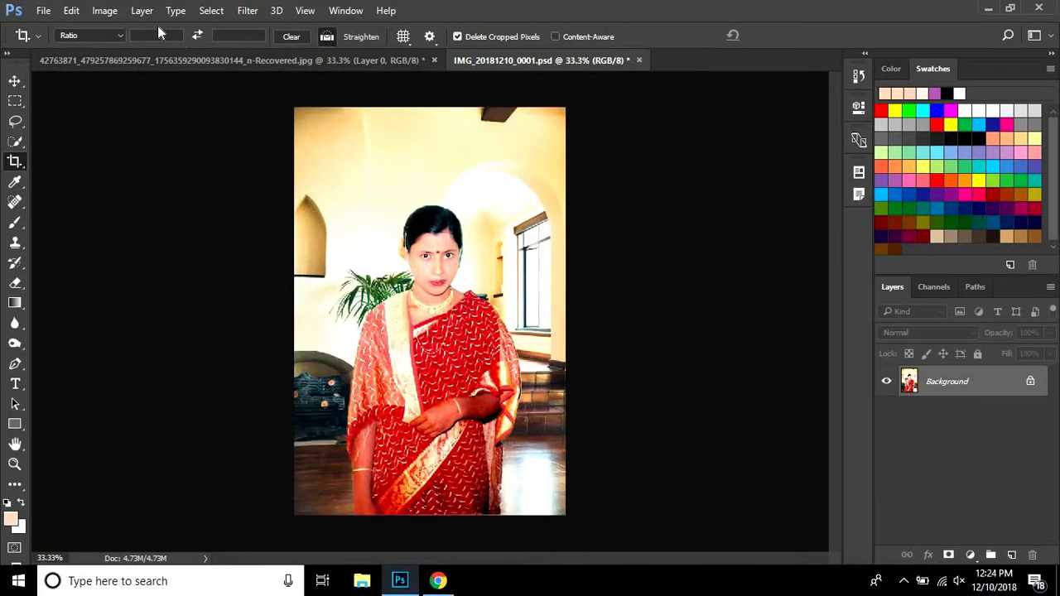
- Apply a Brightness/Contrast adjustment to the flattened image with Use Legacy enabled and contrast at 12
left_click(106, 11)
mouse_move(142, 49)
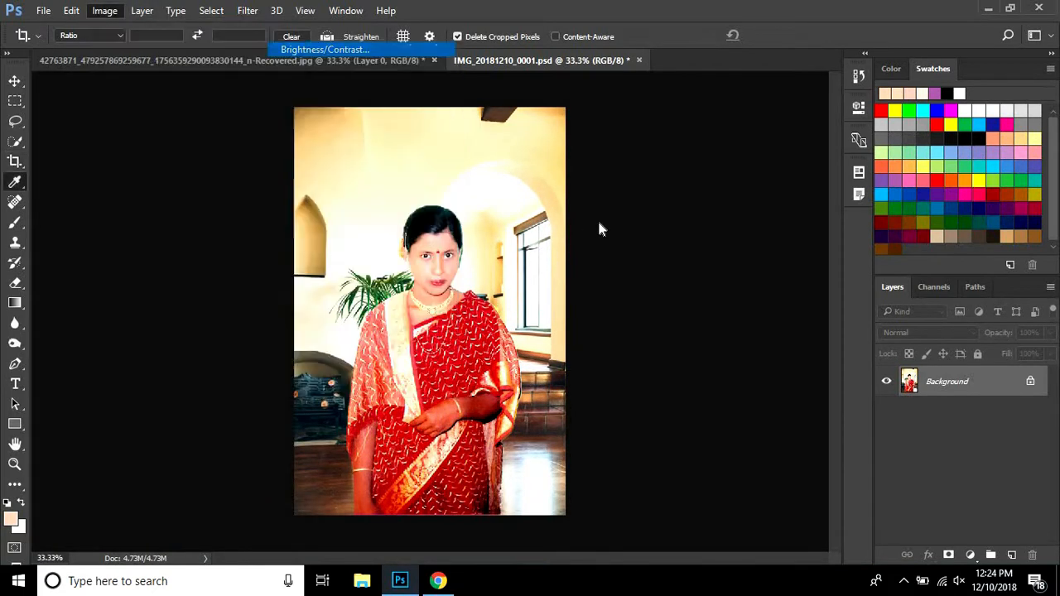
left_click(556, 253)
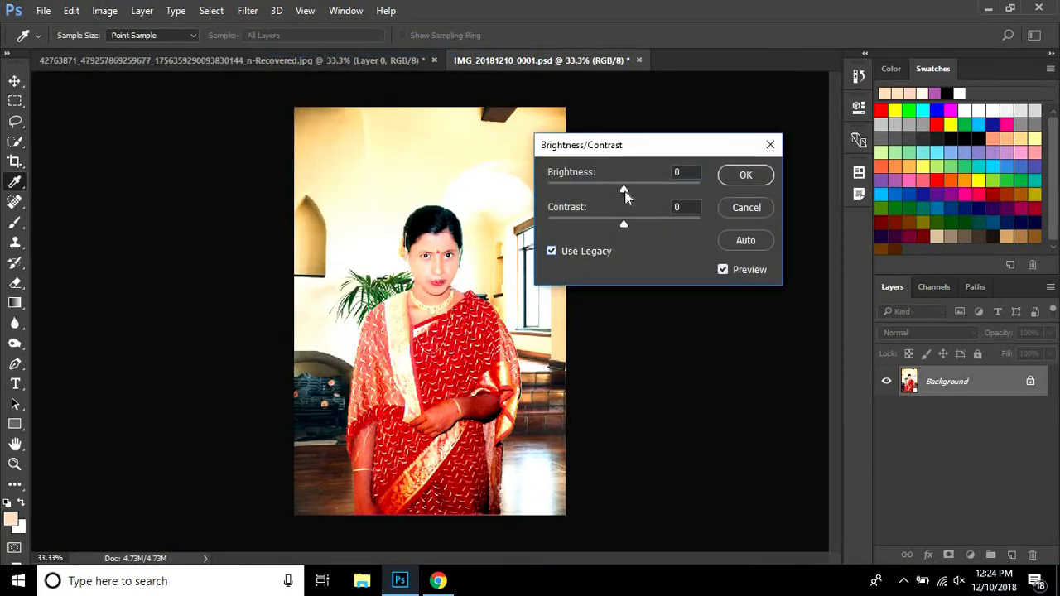
left_click_drag(623, 225, 635, 226)
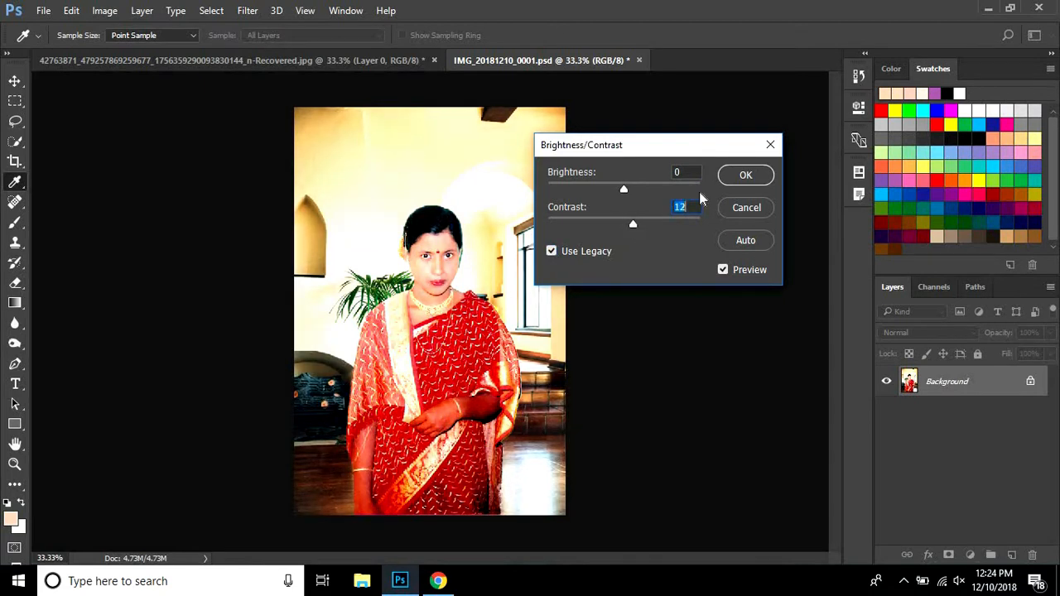
left_click(746, 178)
- Review the finished portrait without the surrounding panels, checking the face, the sari and the whole composition
key("c")
left_click(504, 264, "ctrl")
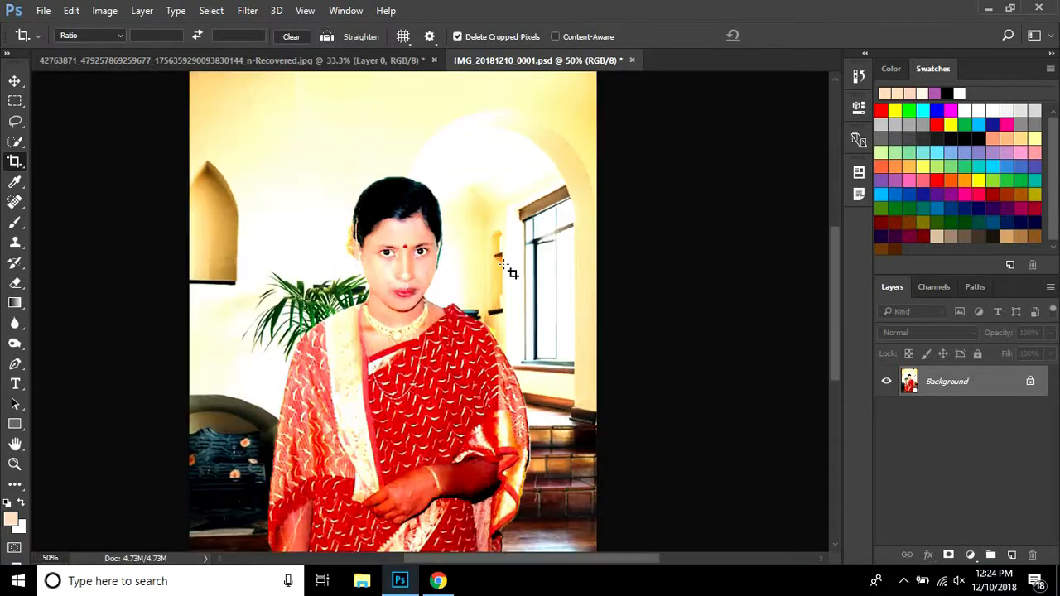
key("Tab")
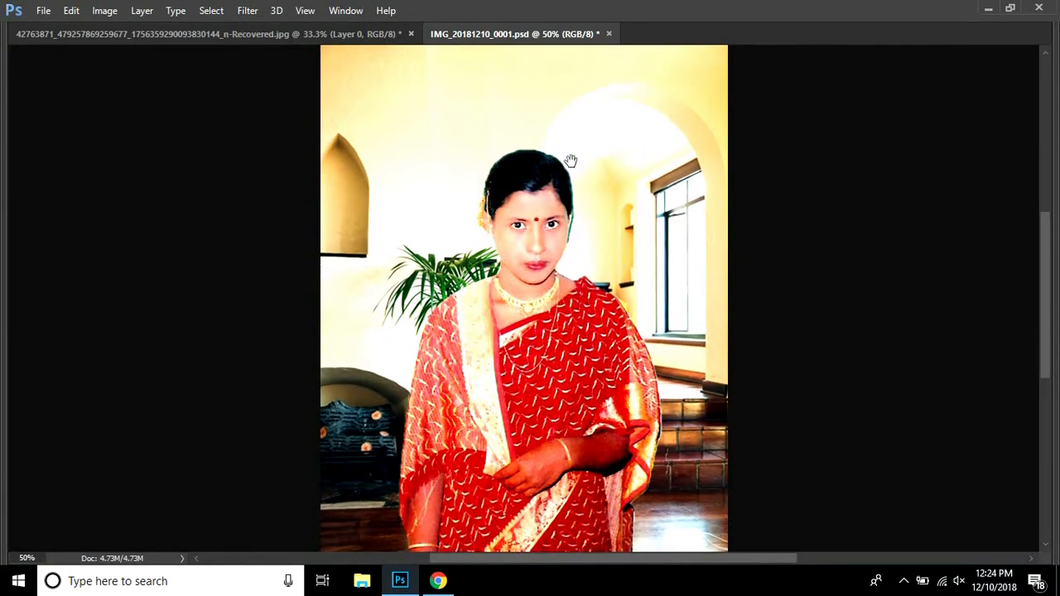
scroll(571, 189, "down", 3)
left_click_drag(567, 218, 564, 189)
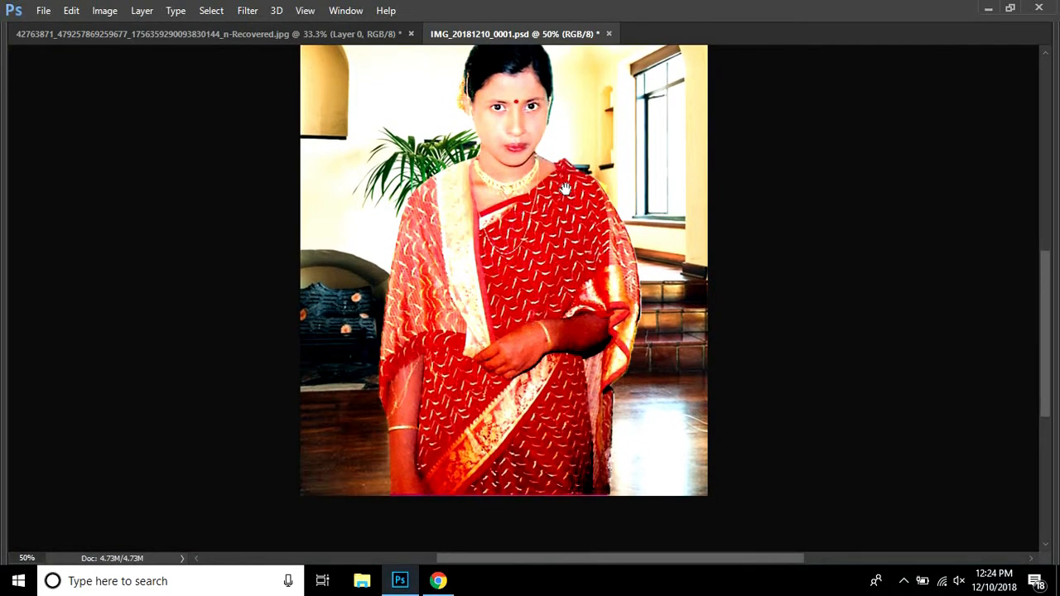
left_click(565, 217, "alt")
left_click(671, 203, "alt")
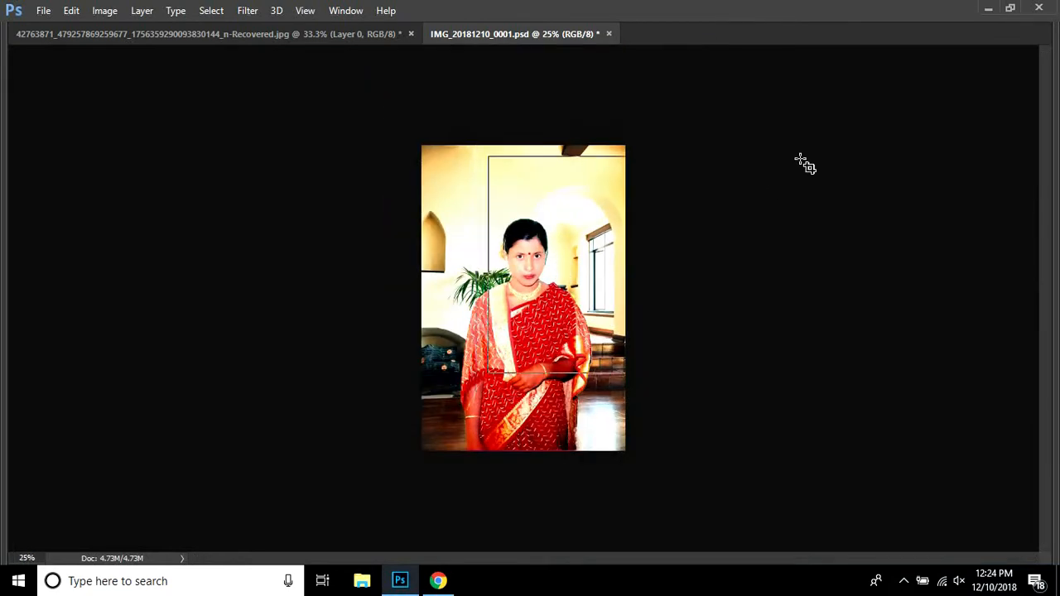
left_click(776, 188, "alt")
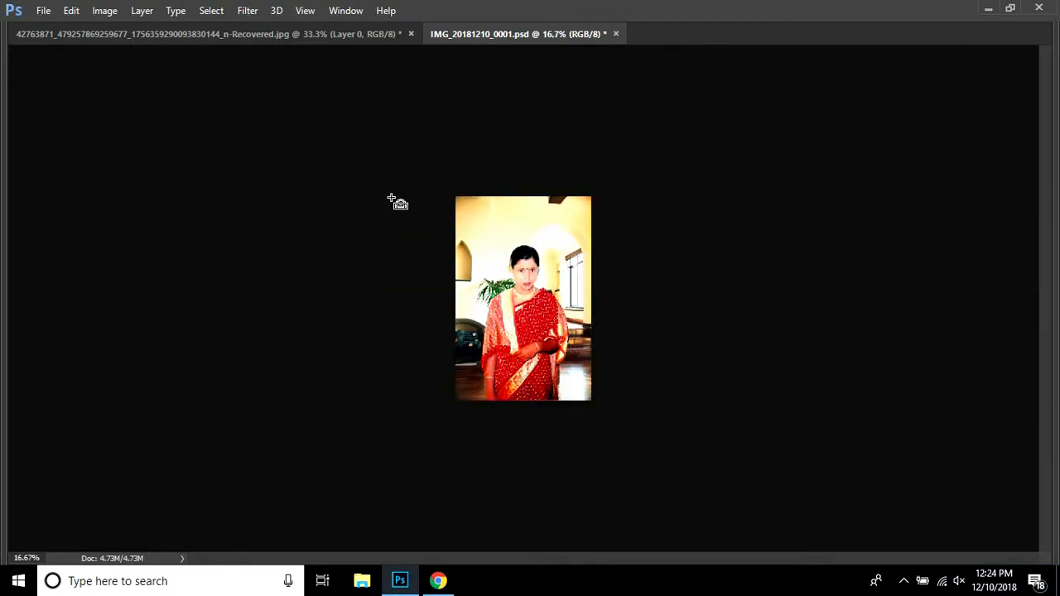
- Set up saving the finished portrait as a new JPEG file in the Desktop folder
key("ctrl+shift+s")
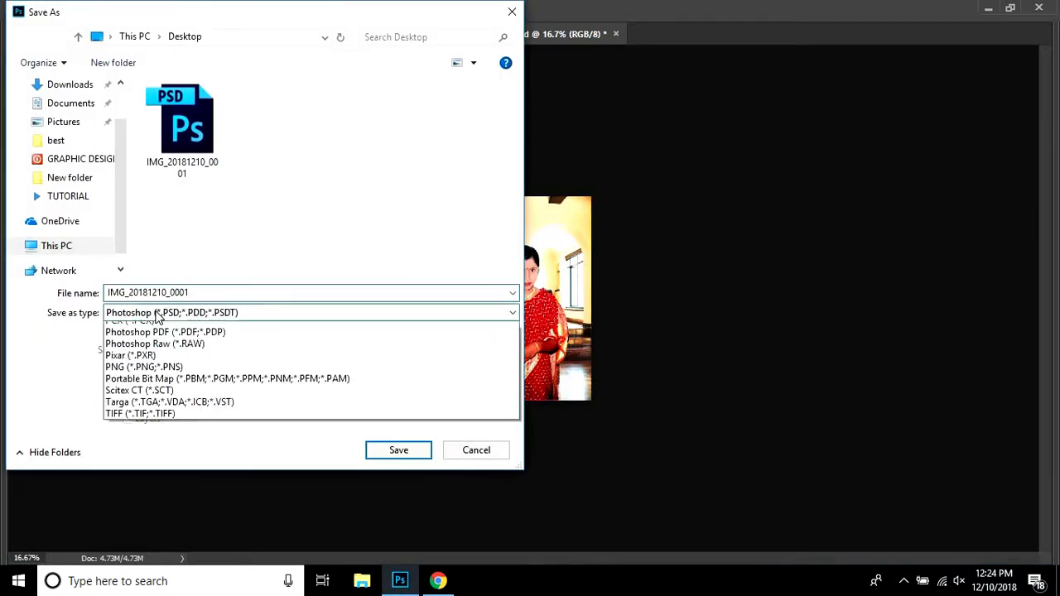
left_click(185, 313)
left_click(166, 433)
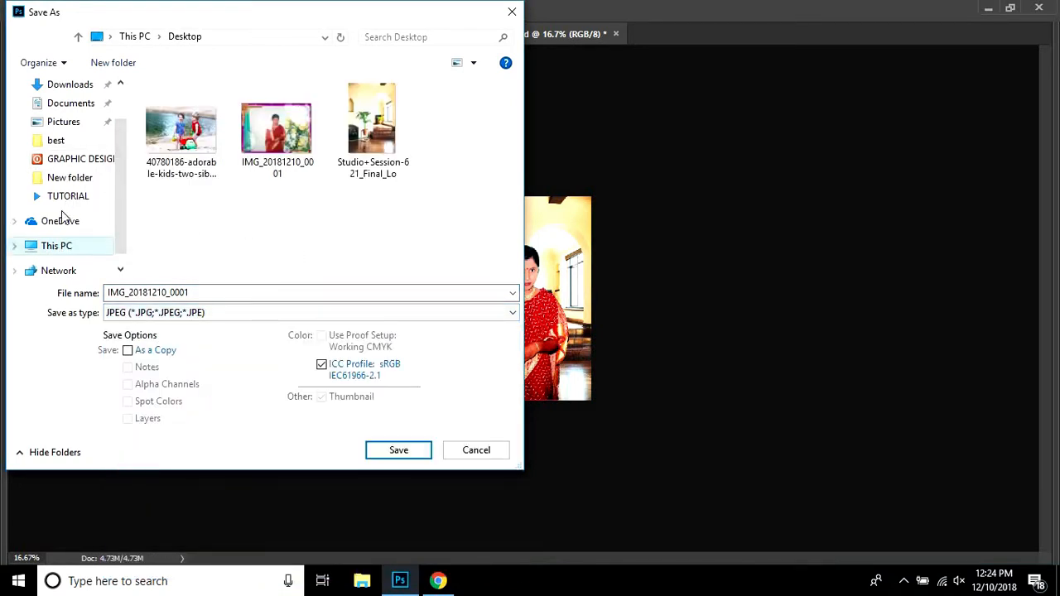
scroll(83, 116, "up", 2)
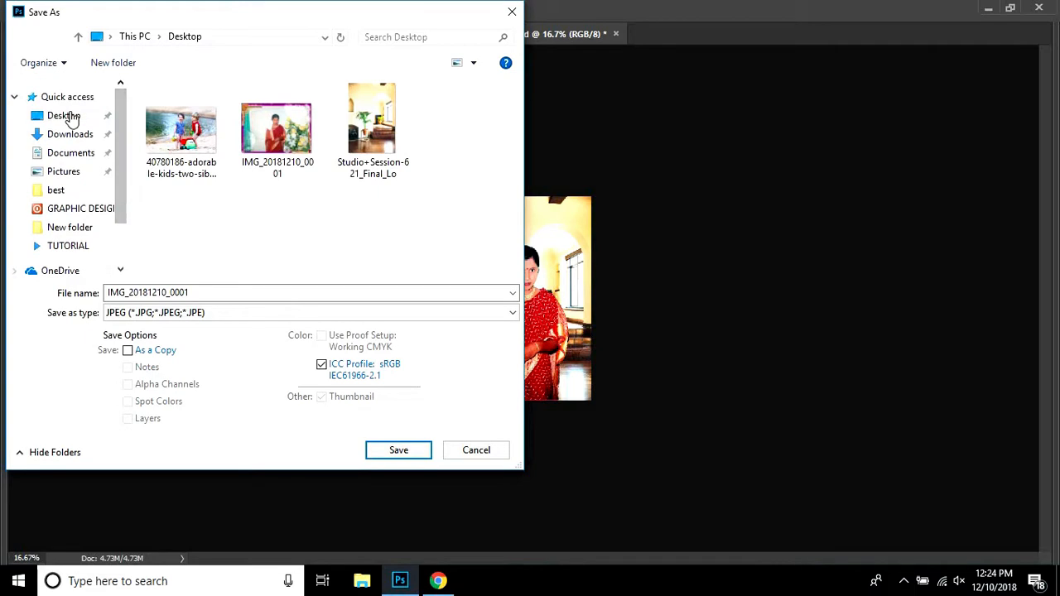
left_click(73, 116)
- Rename the JPEG with the person's first name and save it at quality 12 (Maximum) with the Baseline ("Standard") format
double_click(199, 292)
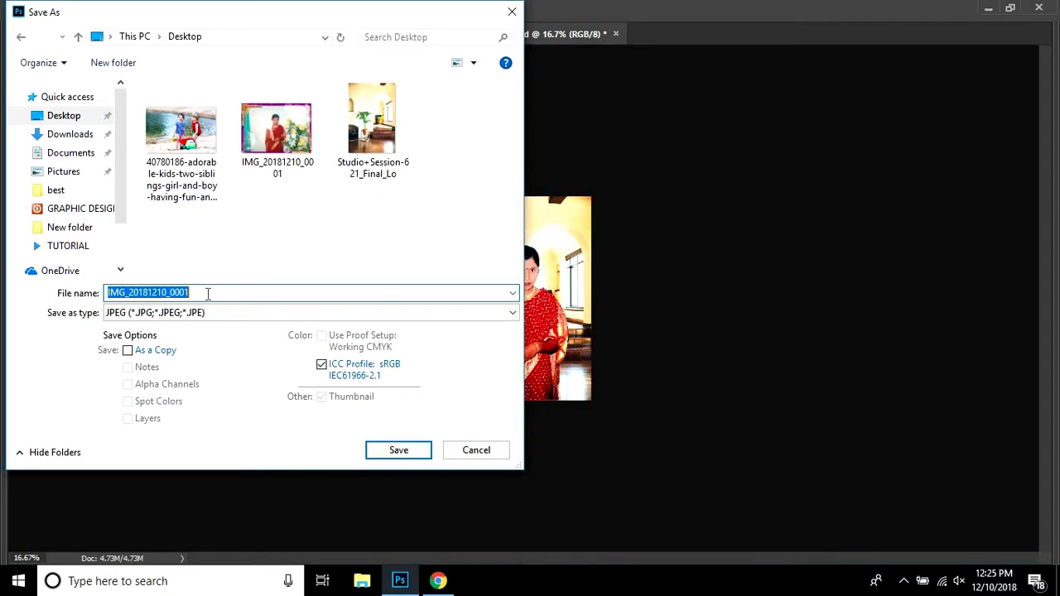
type("am")
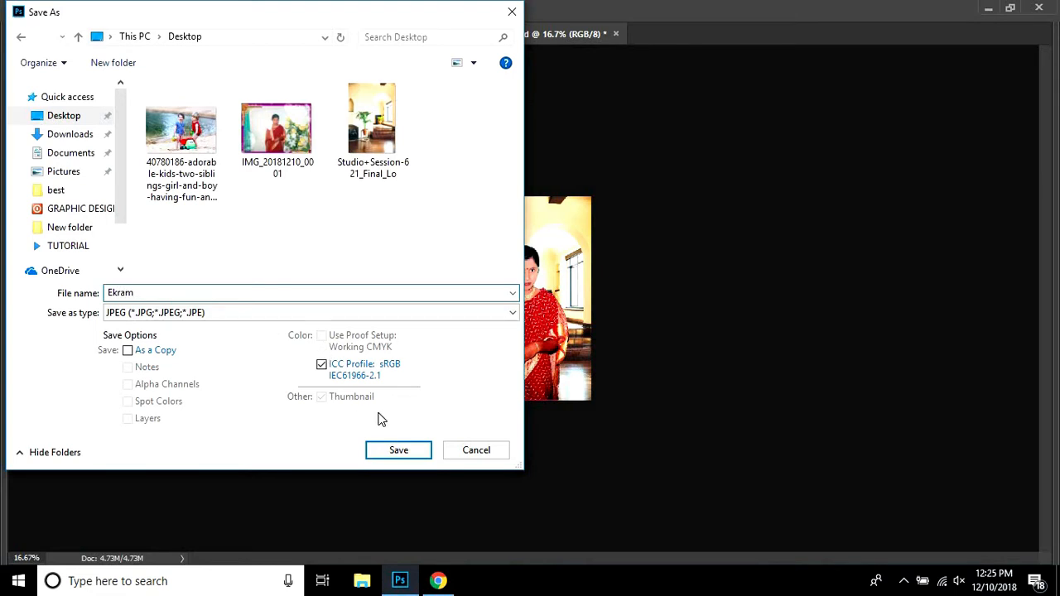
left_click(399, 449)
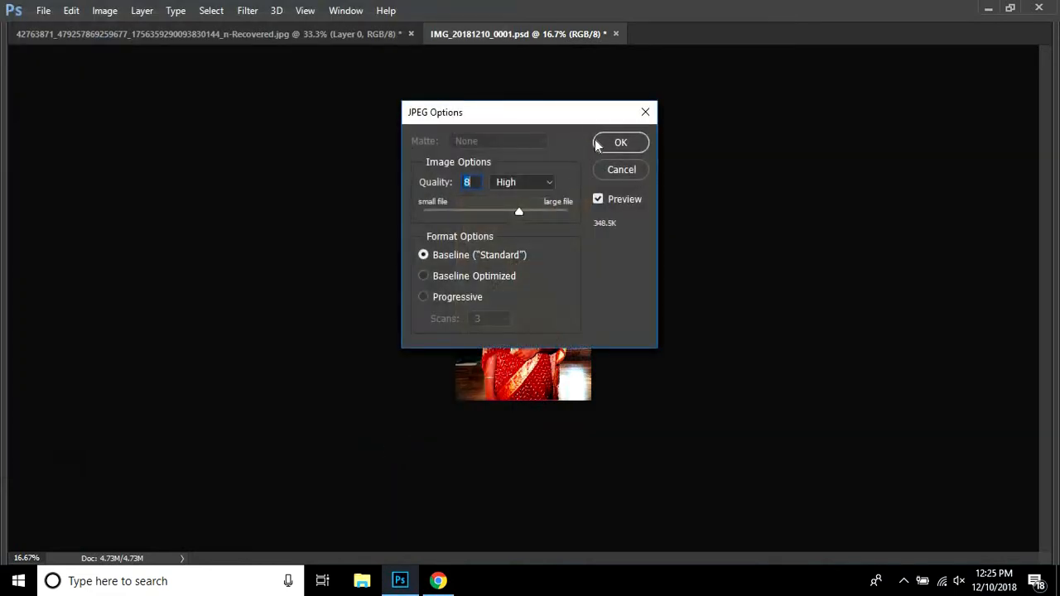
type("12")
left_click(621, 142)
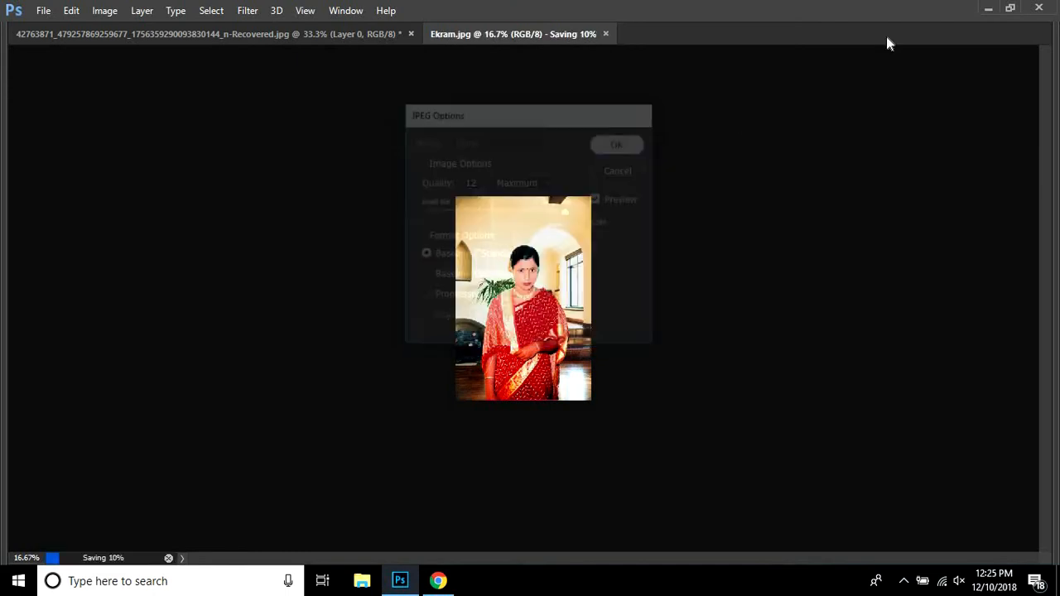